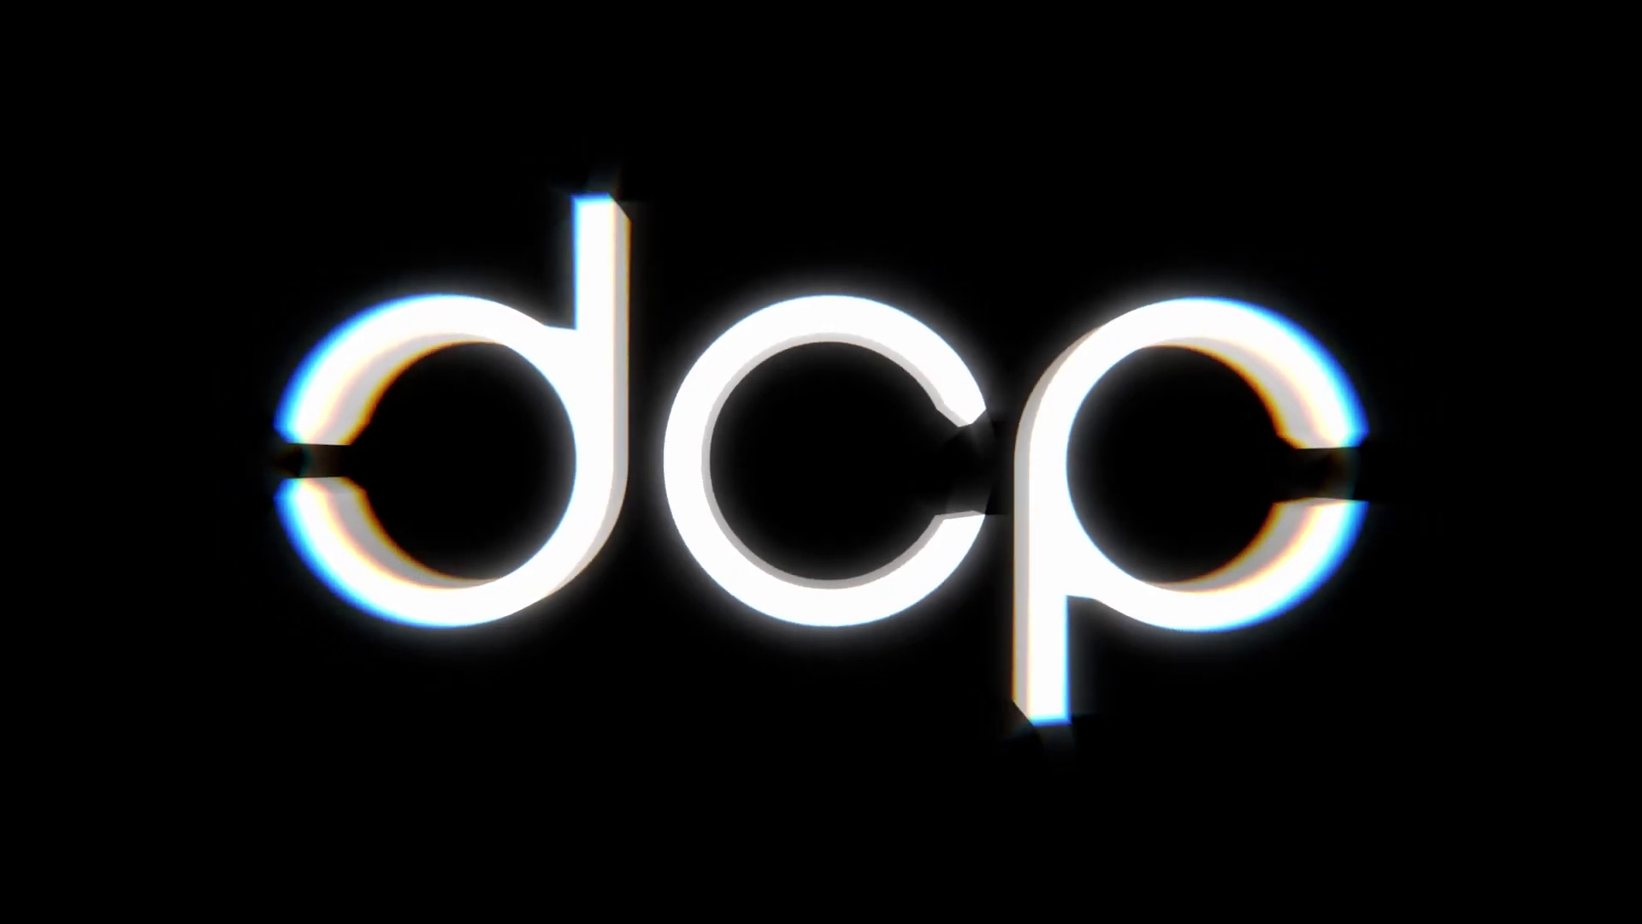
Step: Save the current 3d text - v4 file and select the Blender text object
{"action": "key", "text": "ctrl+s"}
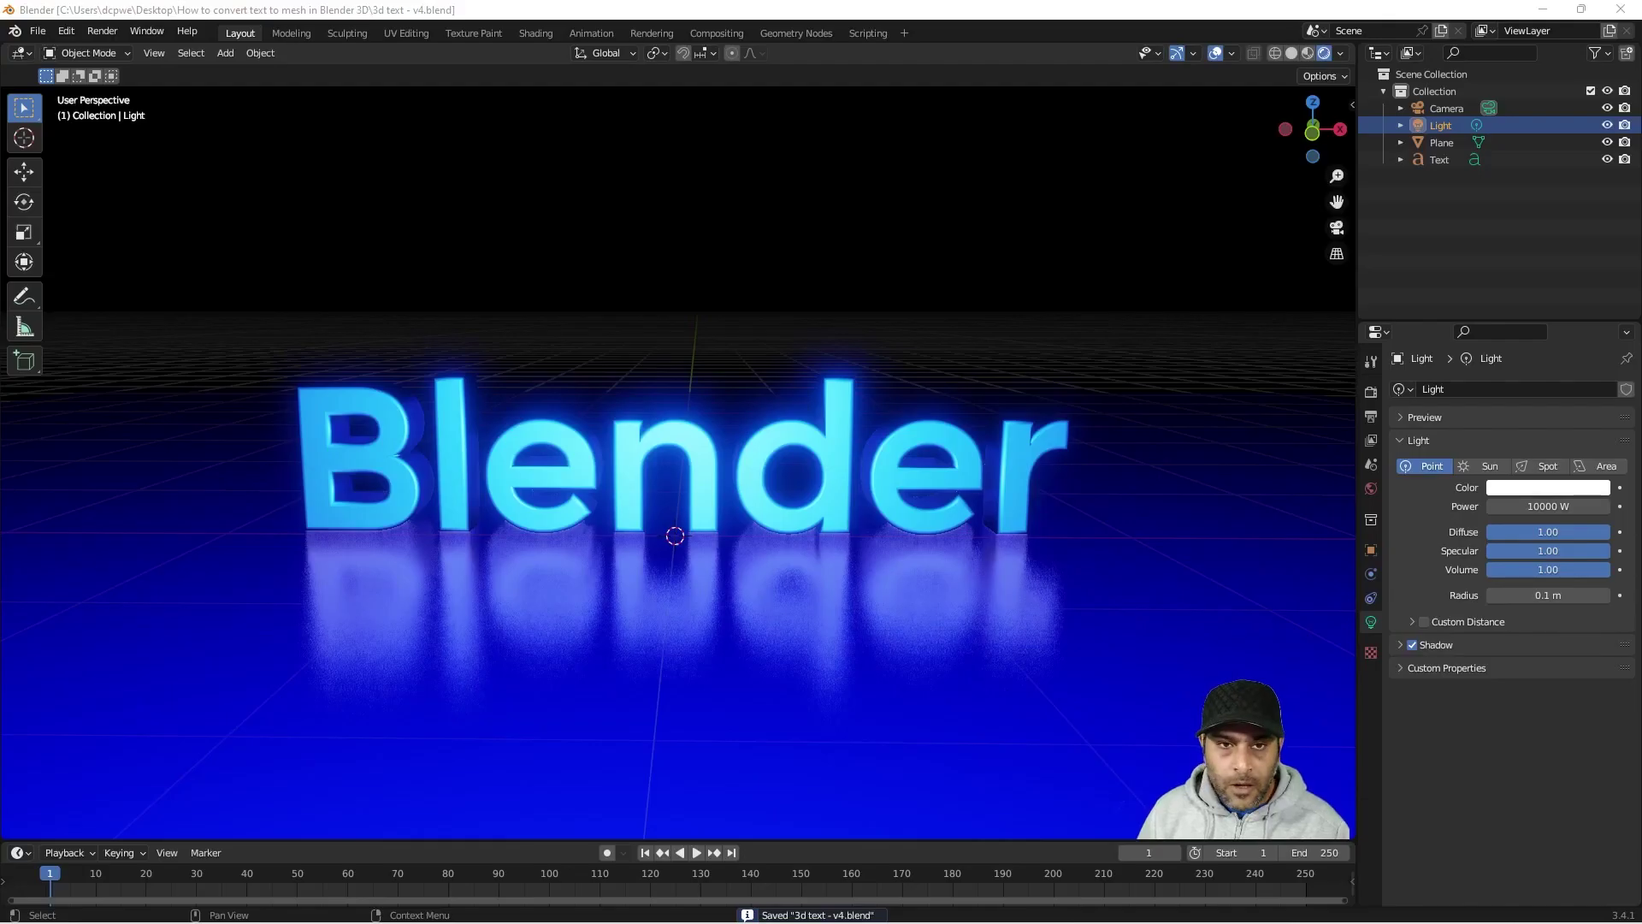
{"action": "mouse_move", "coordinate": [614, 503]}
{"action": "middle_mouse_down"}
{"action": "mouse_move", "coordinate": [752, 504]}
{"action": "mouse_move", "coordinate": [581, 510]}
{"action": "mouse_move", "coordinate": [622, 510]}
{"action": "mouse_move", "coordinate": [612, 500]}
{"action": "middle_mouse_up"}
{"action": "scroll", "coordinate": [655, 494], "scroll_direction": "down", "scroll_amount": 3}
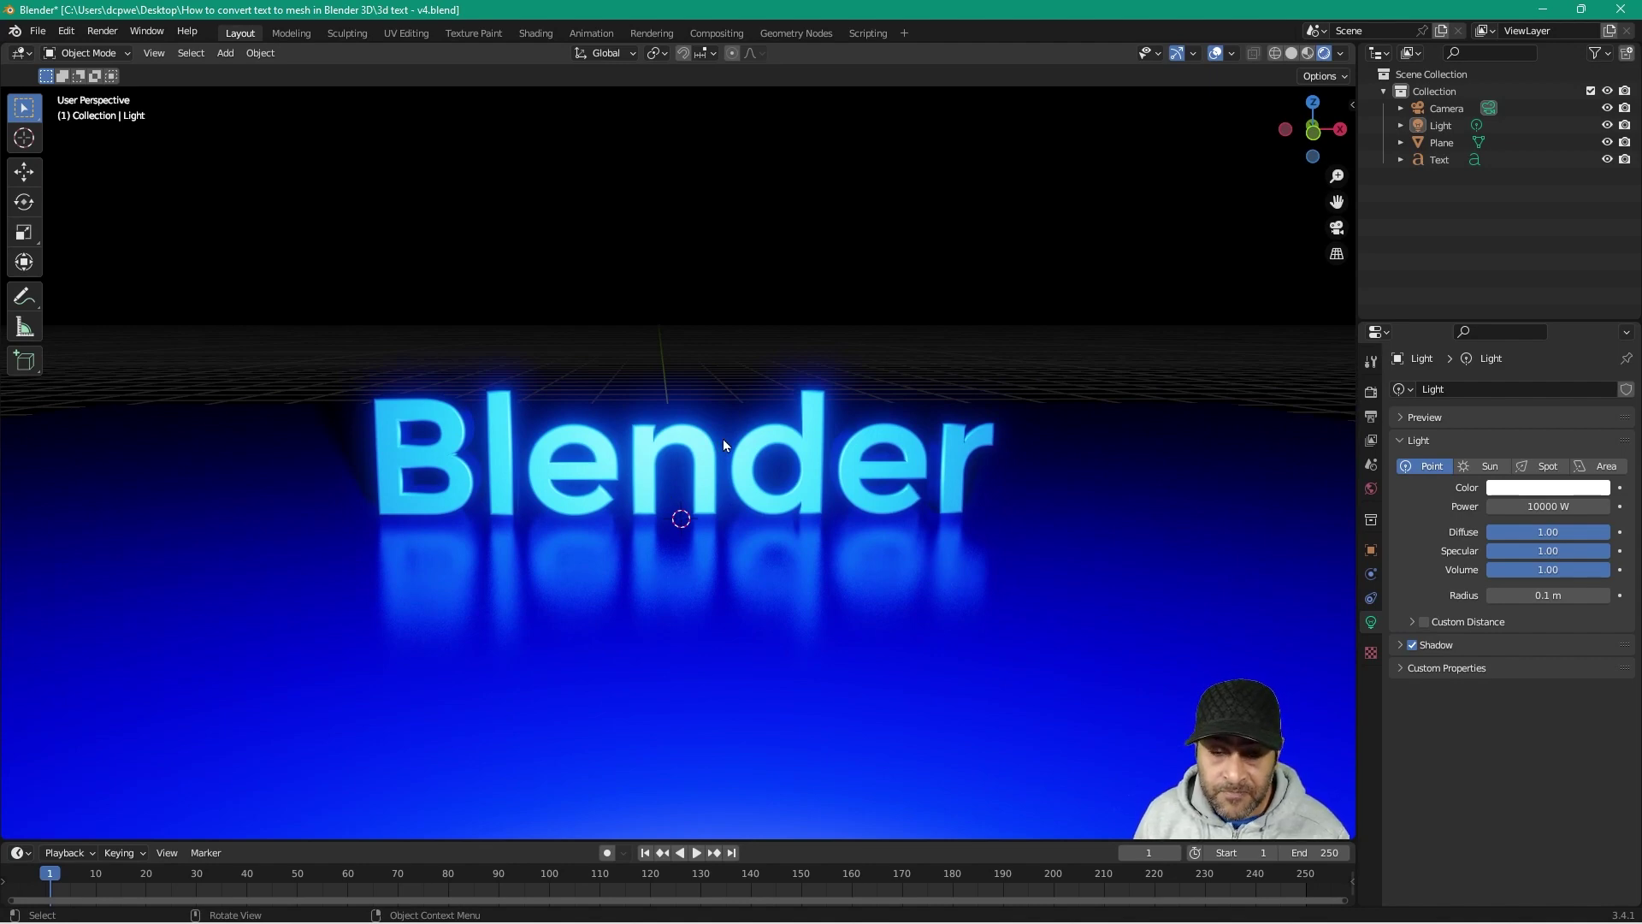
{"action": "left_click", "coordinate": [785, 445]}
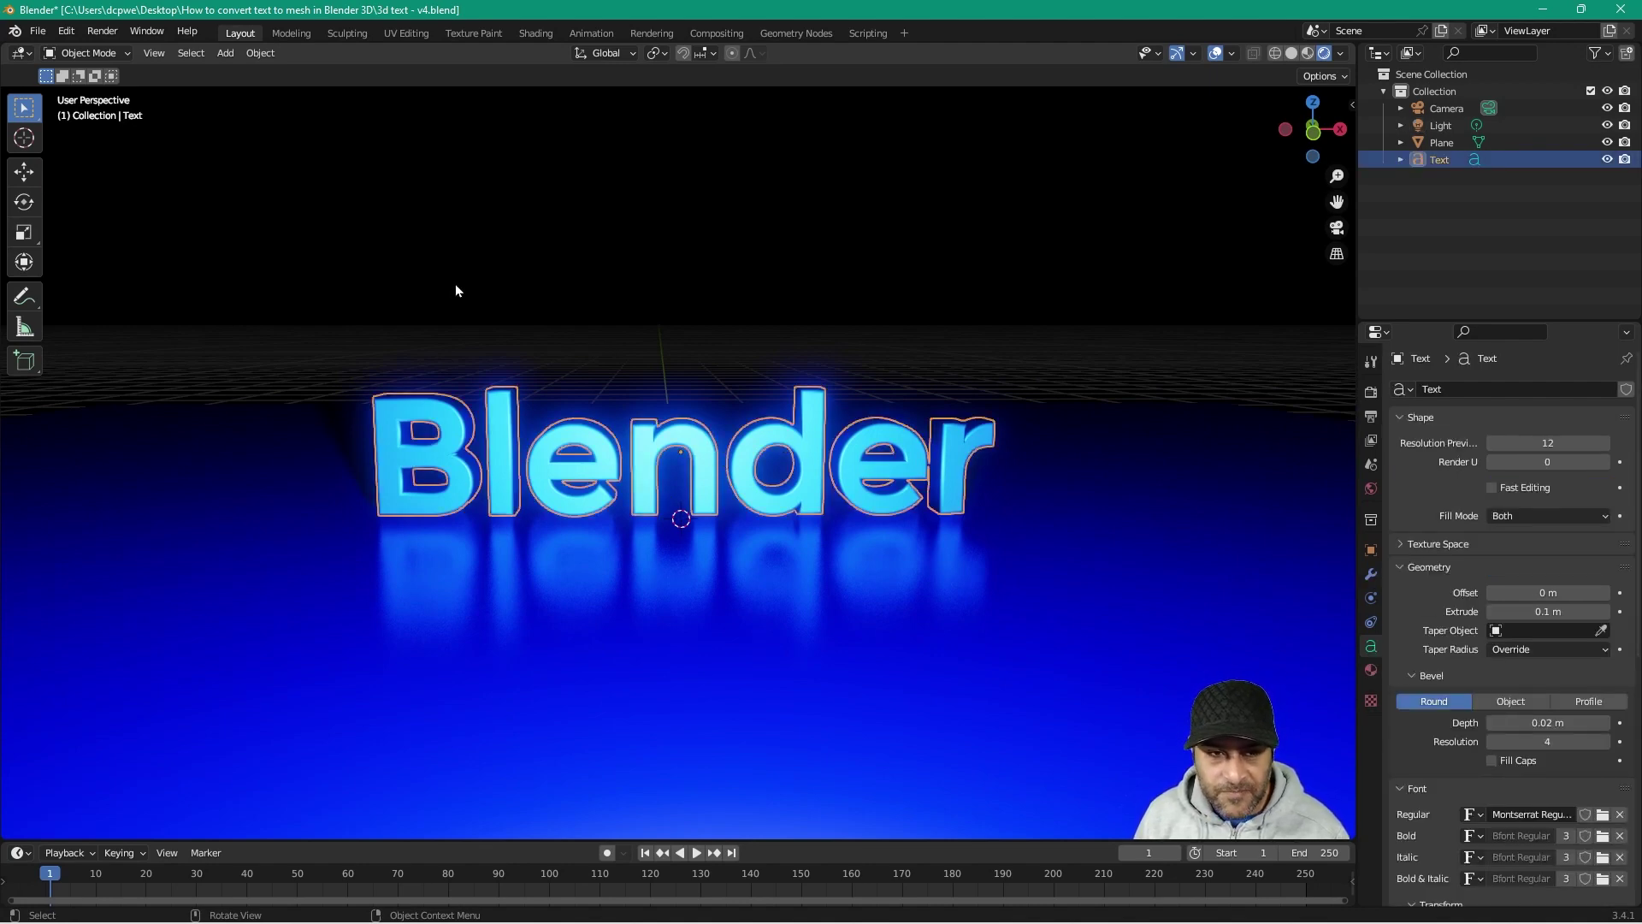
Step: Save the project as a new version named 3d text - v5.blend in the same folder
{"action": "left_click", "coordinate": [38, 30]}
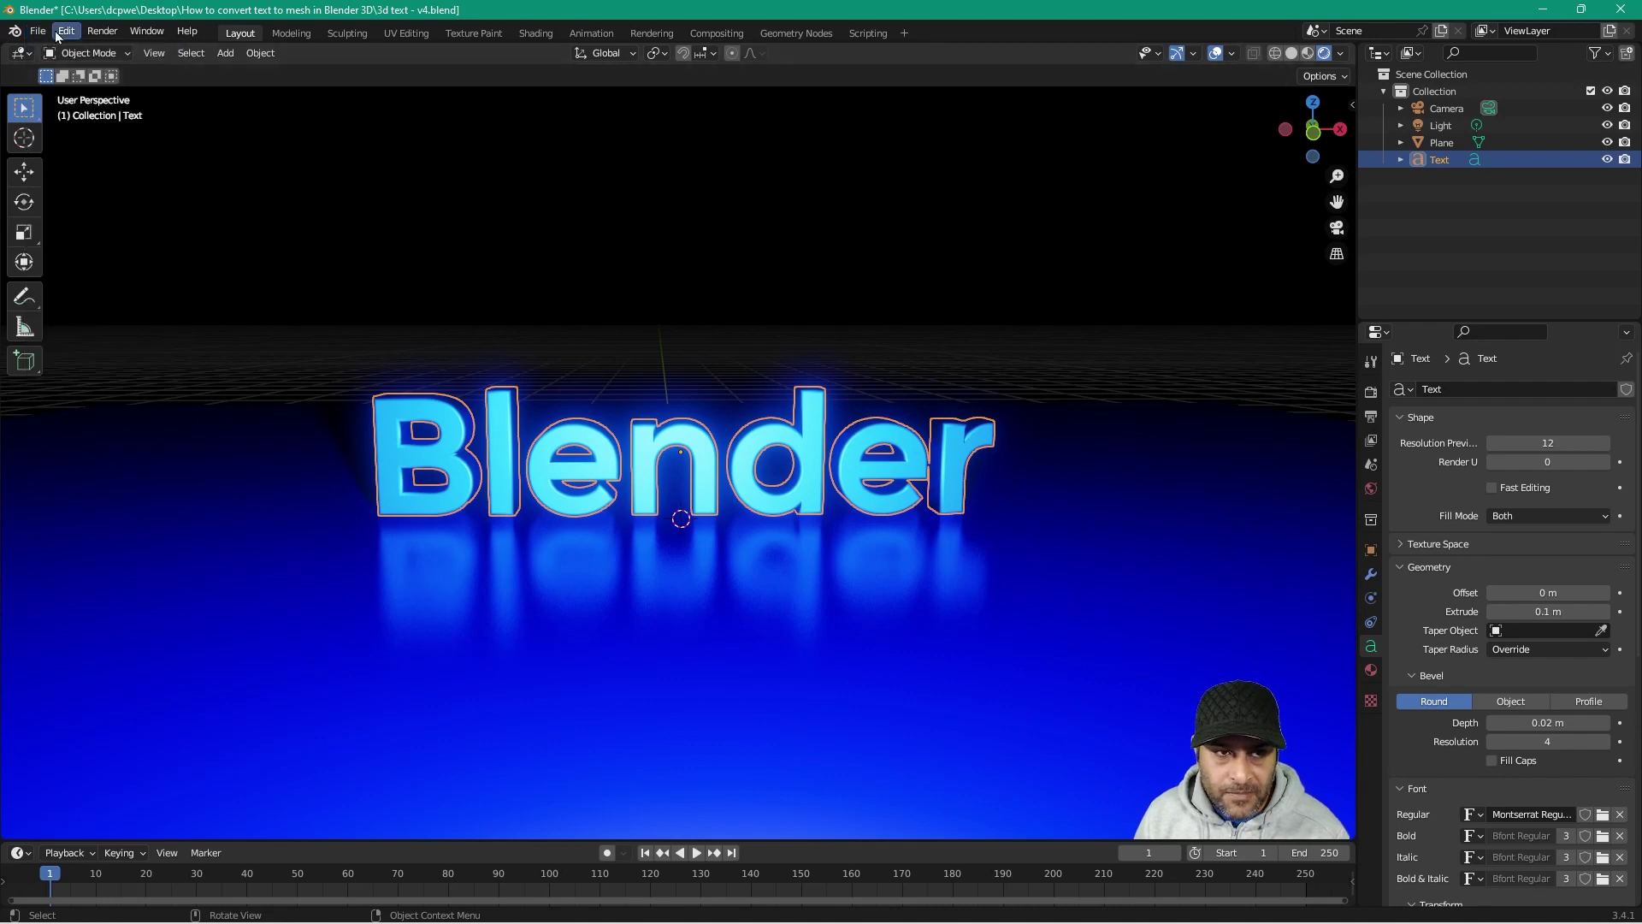
{"action": "left_click", "coordinate": [37, 31]}
{"action": "left_click", "coordinate": [67, 159]}
{"action": "left_click", "coordinate": [636, 704]}
{"action": "left_click", "coordinate": [636, 704]}
{"action": "key", "text": "Delete"}
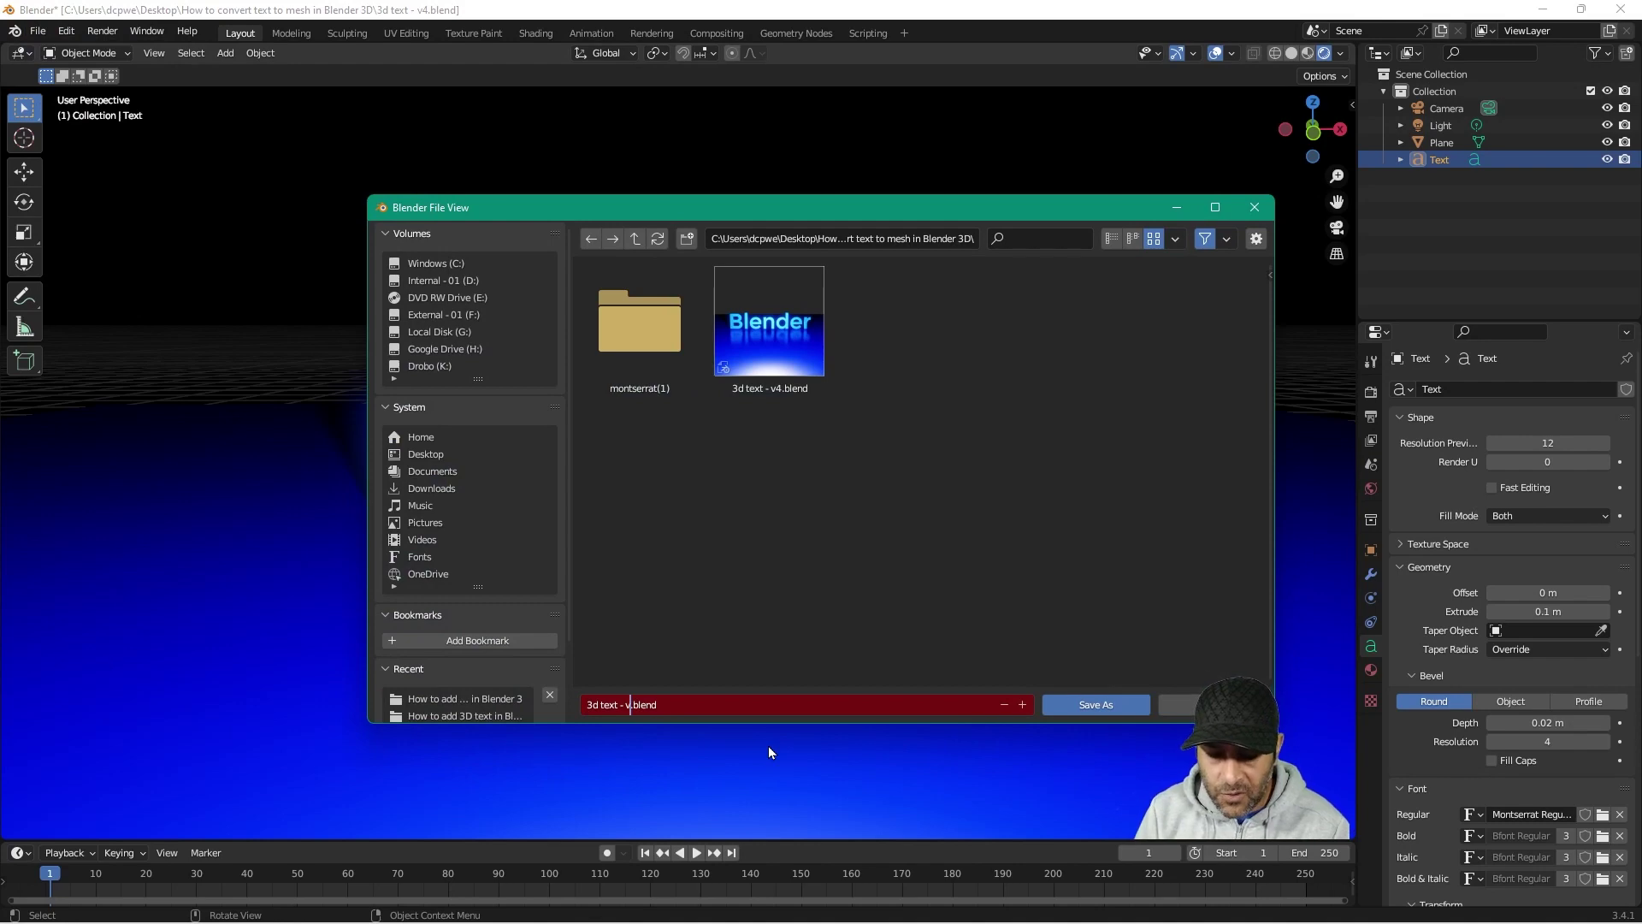
{"action": "type", "text": "5"}
{"action": "left_click", "coordinate": [1088, 711]}
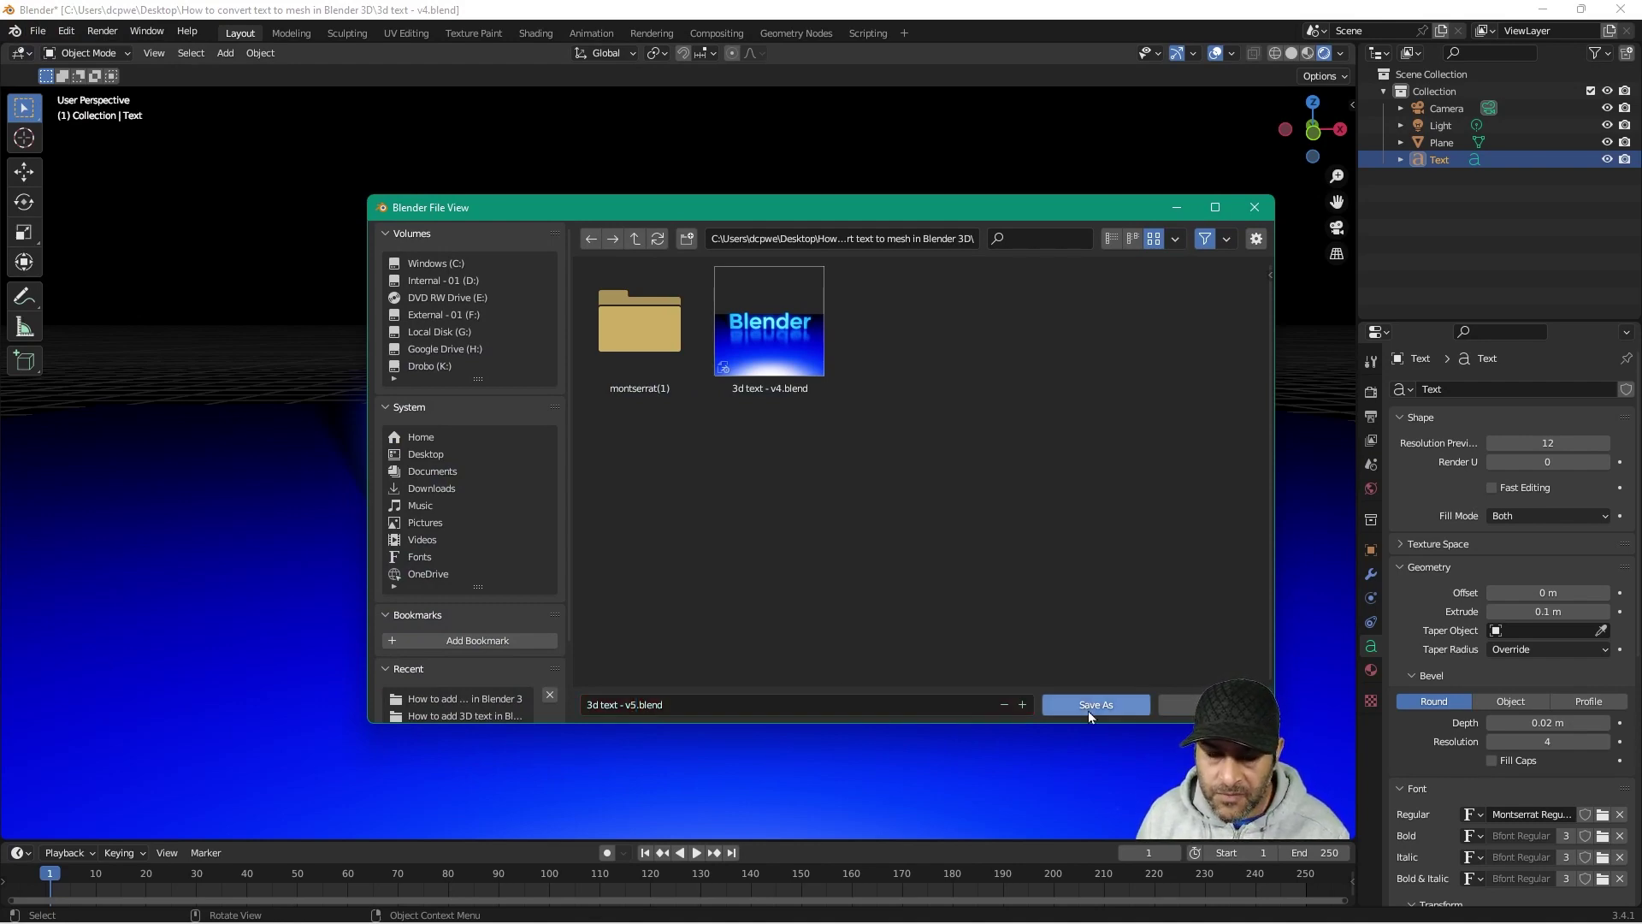
{"action": "left_click", "coordinate": [1088, 711]}
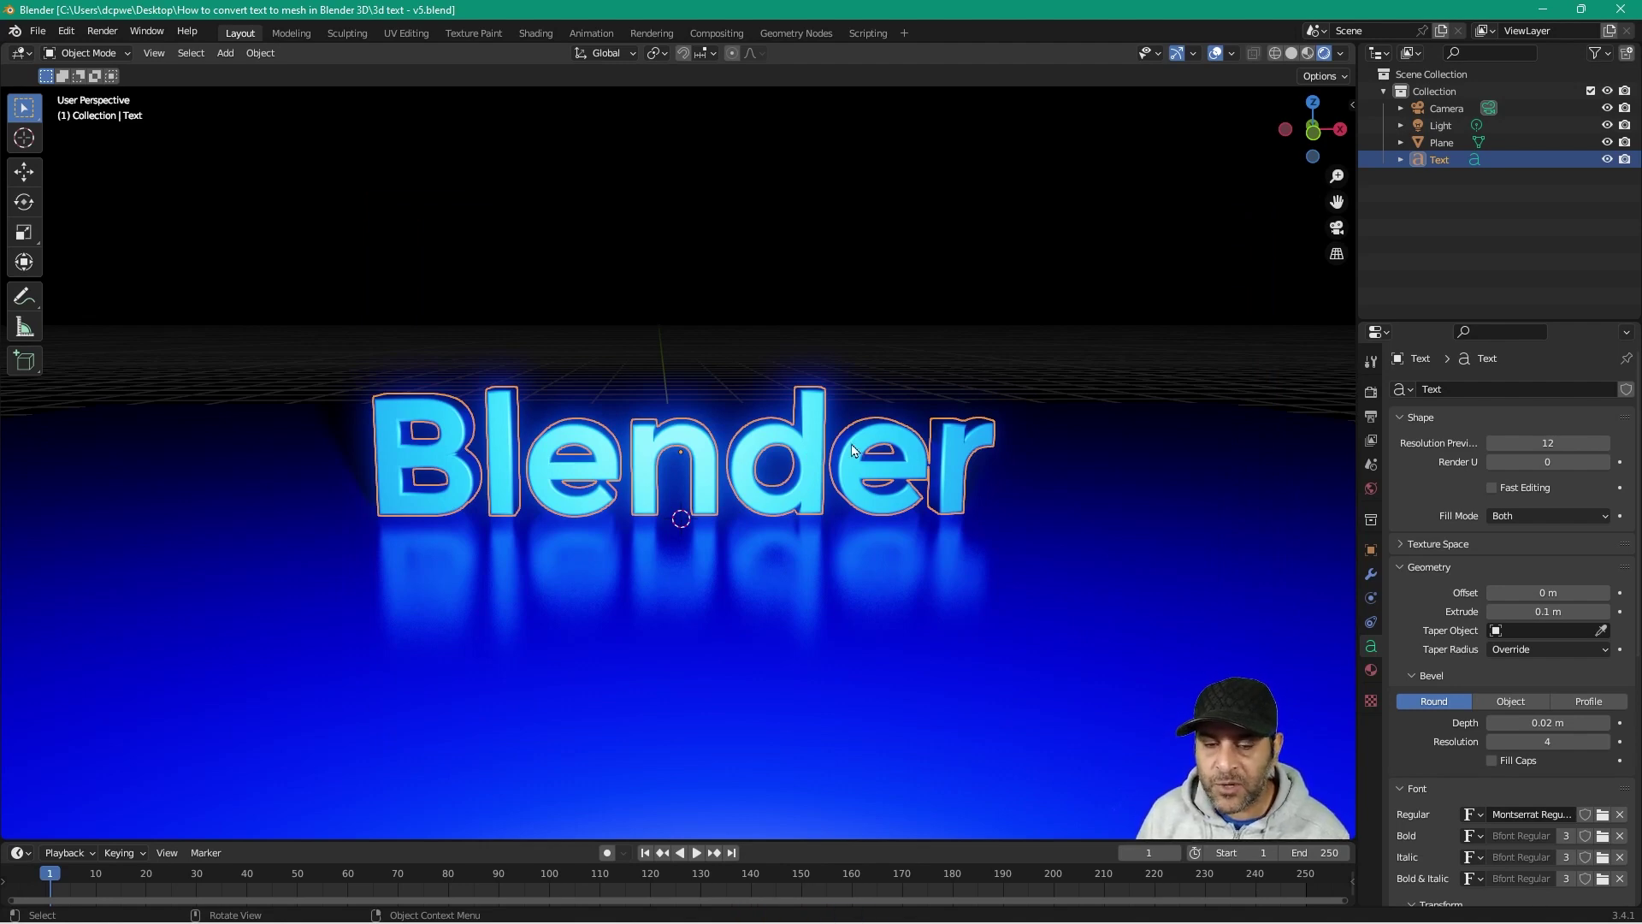
{"action": "left_click", "coordinate": [813, 443]}
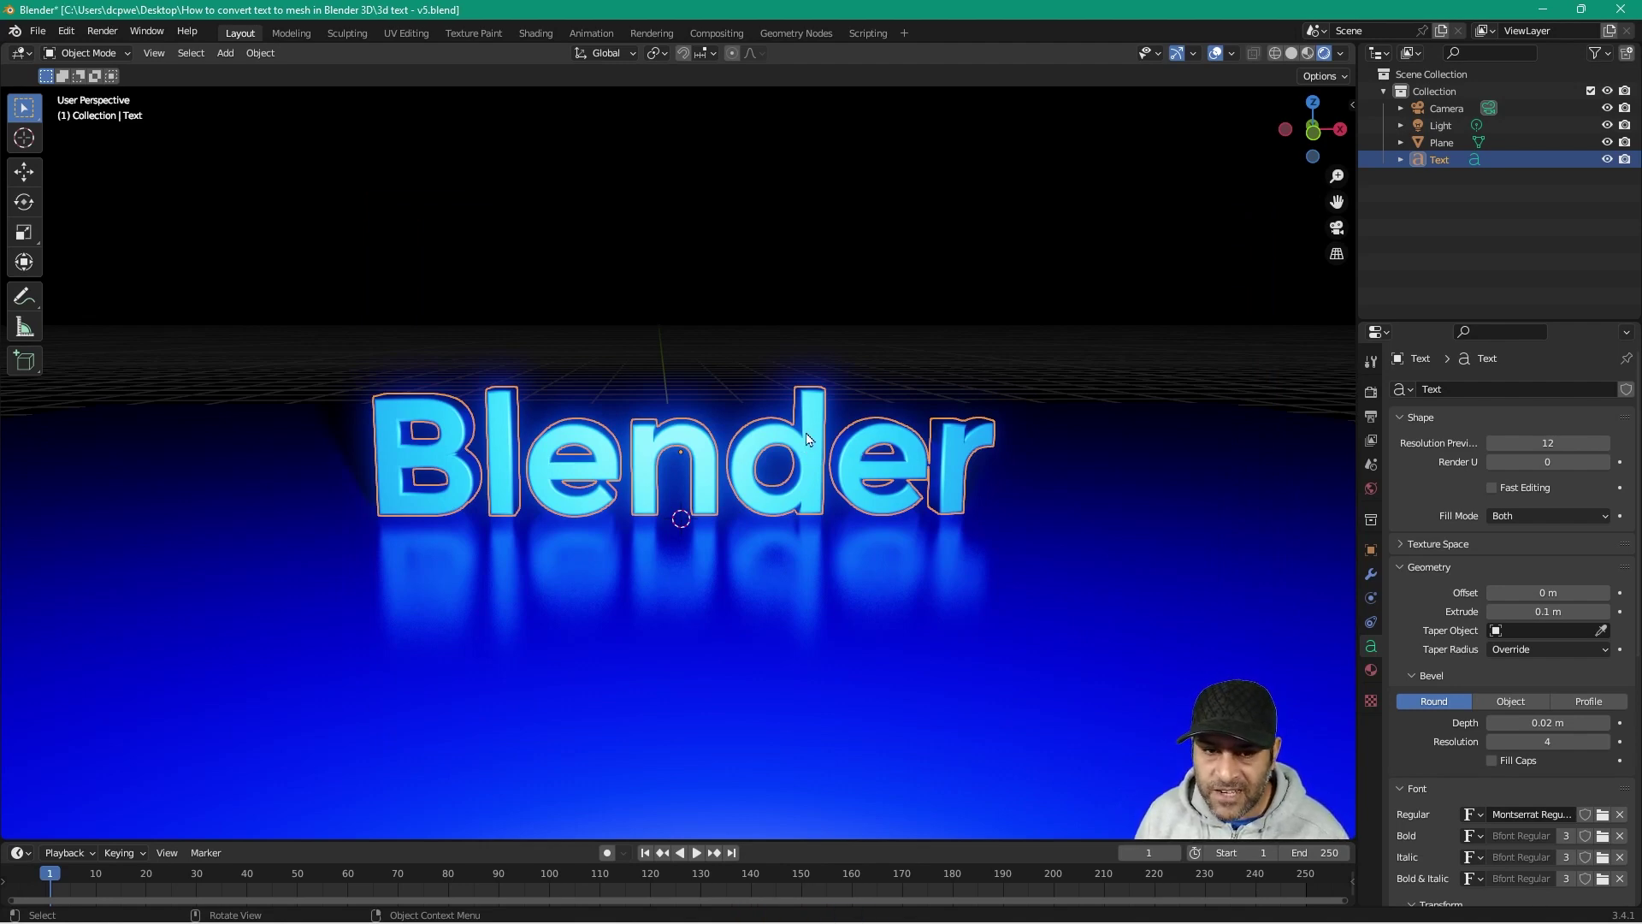
{"action": "key", "text": "Tab"}
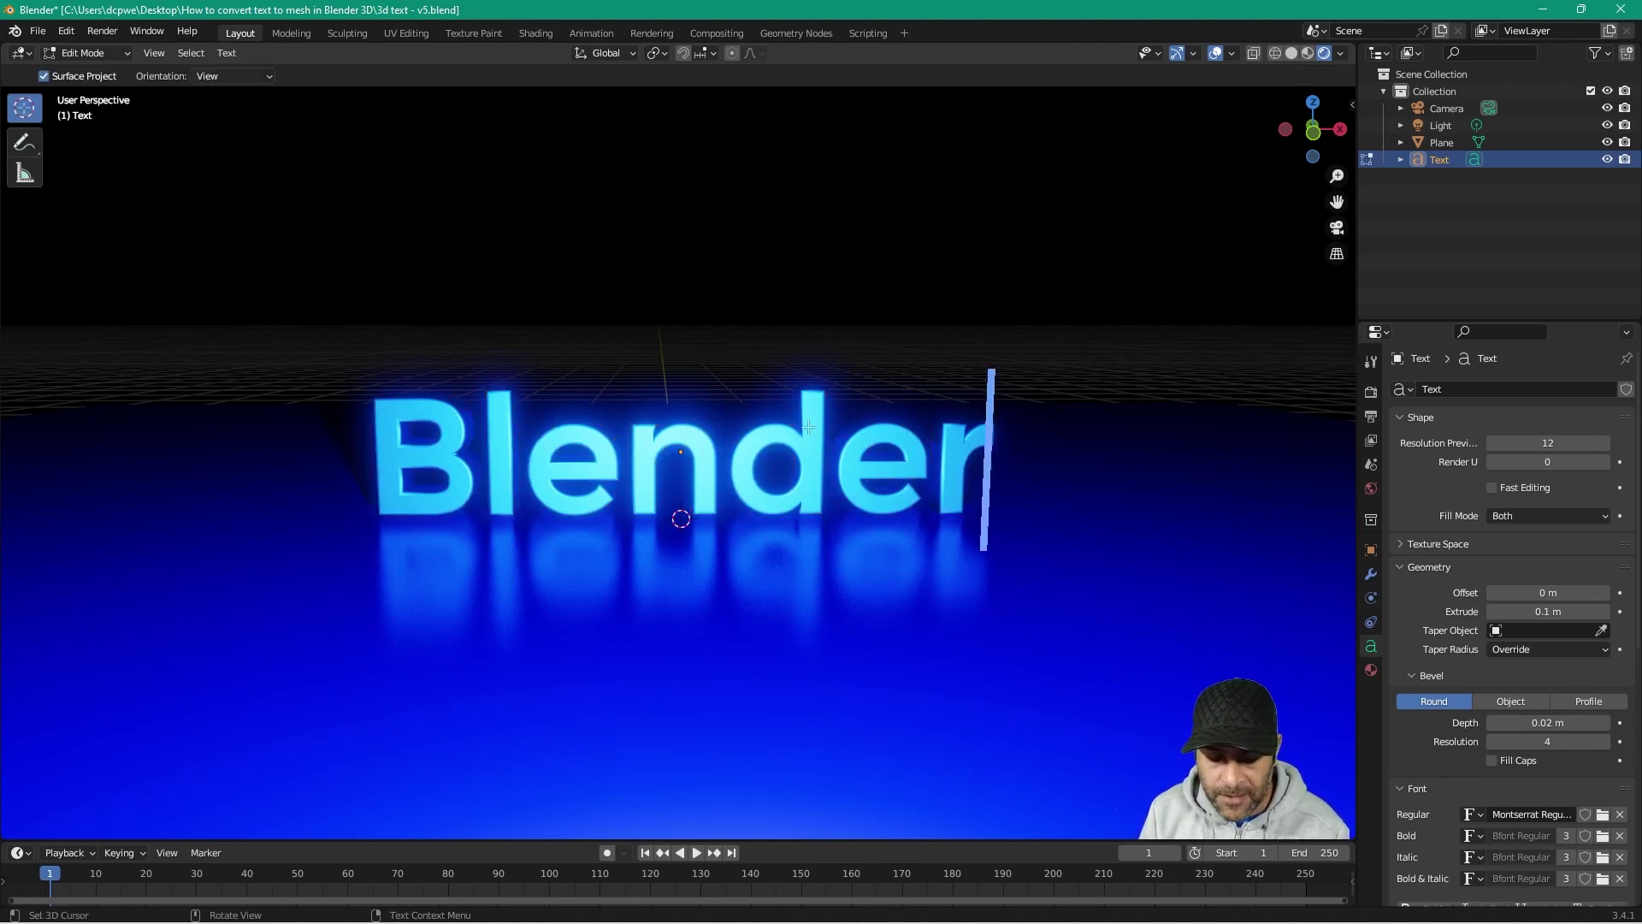
{"action": "key", "text": "Tab"}
Step: Enable the Screencast Keys display in the viewport and deselect the text
{"action": "key", "text": "n"}
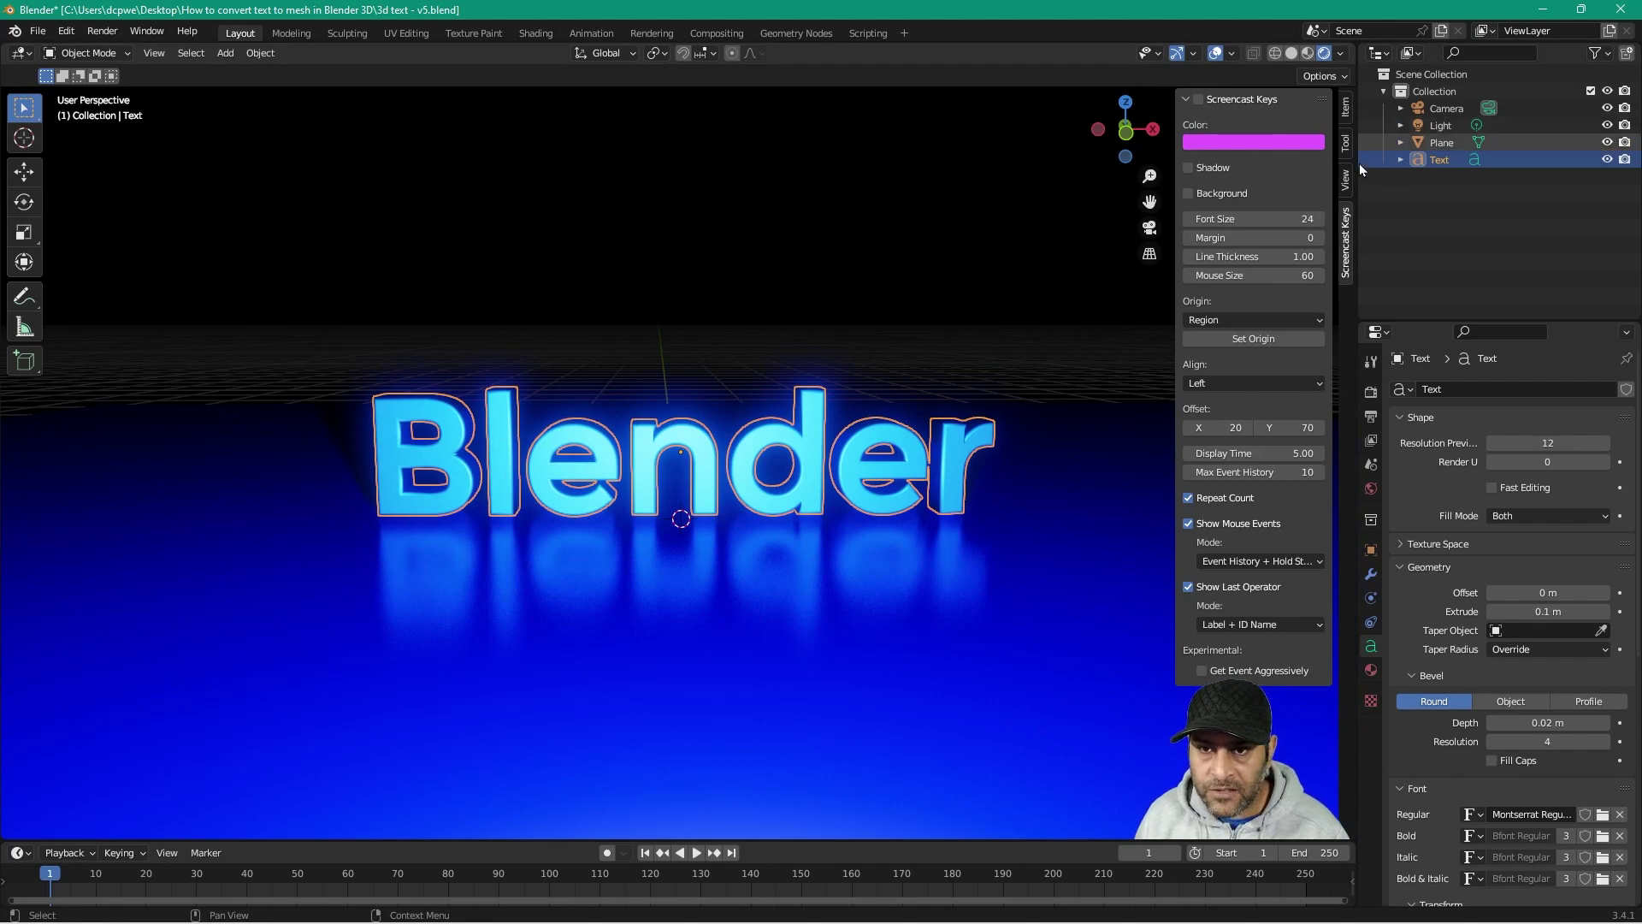
{"action": "left_click", "coordinate": [1198, 99]}
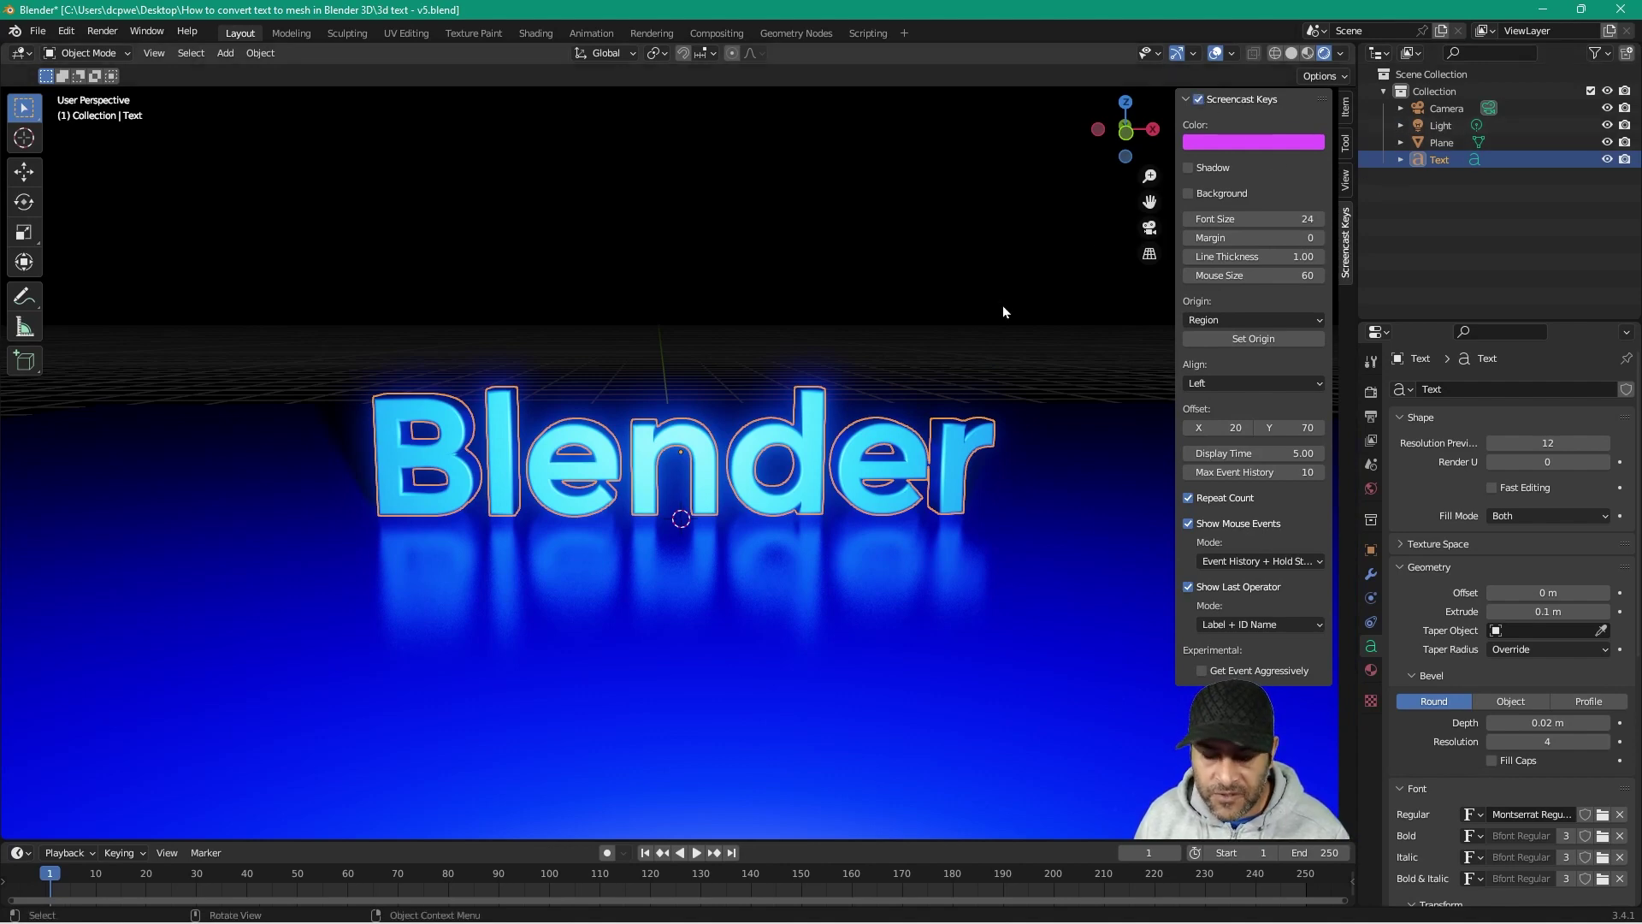
{"action": "key", "text": "n"}
{"action": "left_click", "coordinate": [1019, 337]}
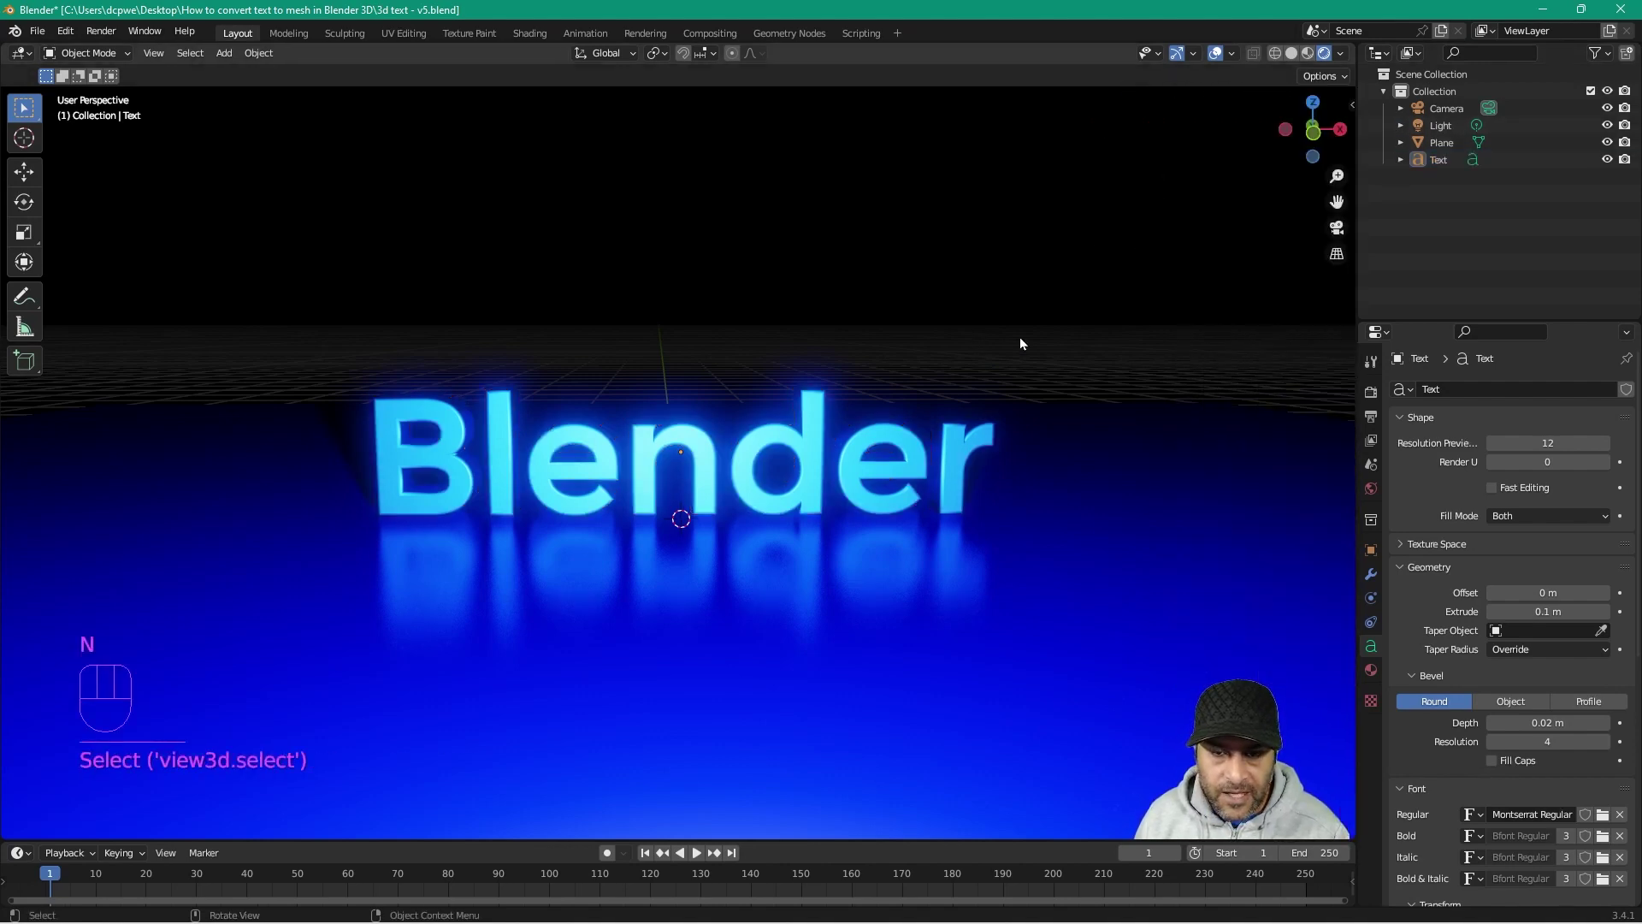
Step: Append "rede" to the Blender text in Edit Mode, delete those four letters again, and return to Object Mode
{"action": "left_click", "coordinate": [664, 456]}
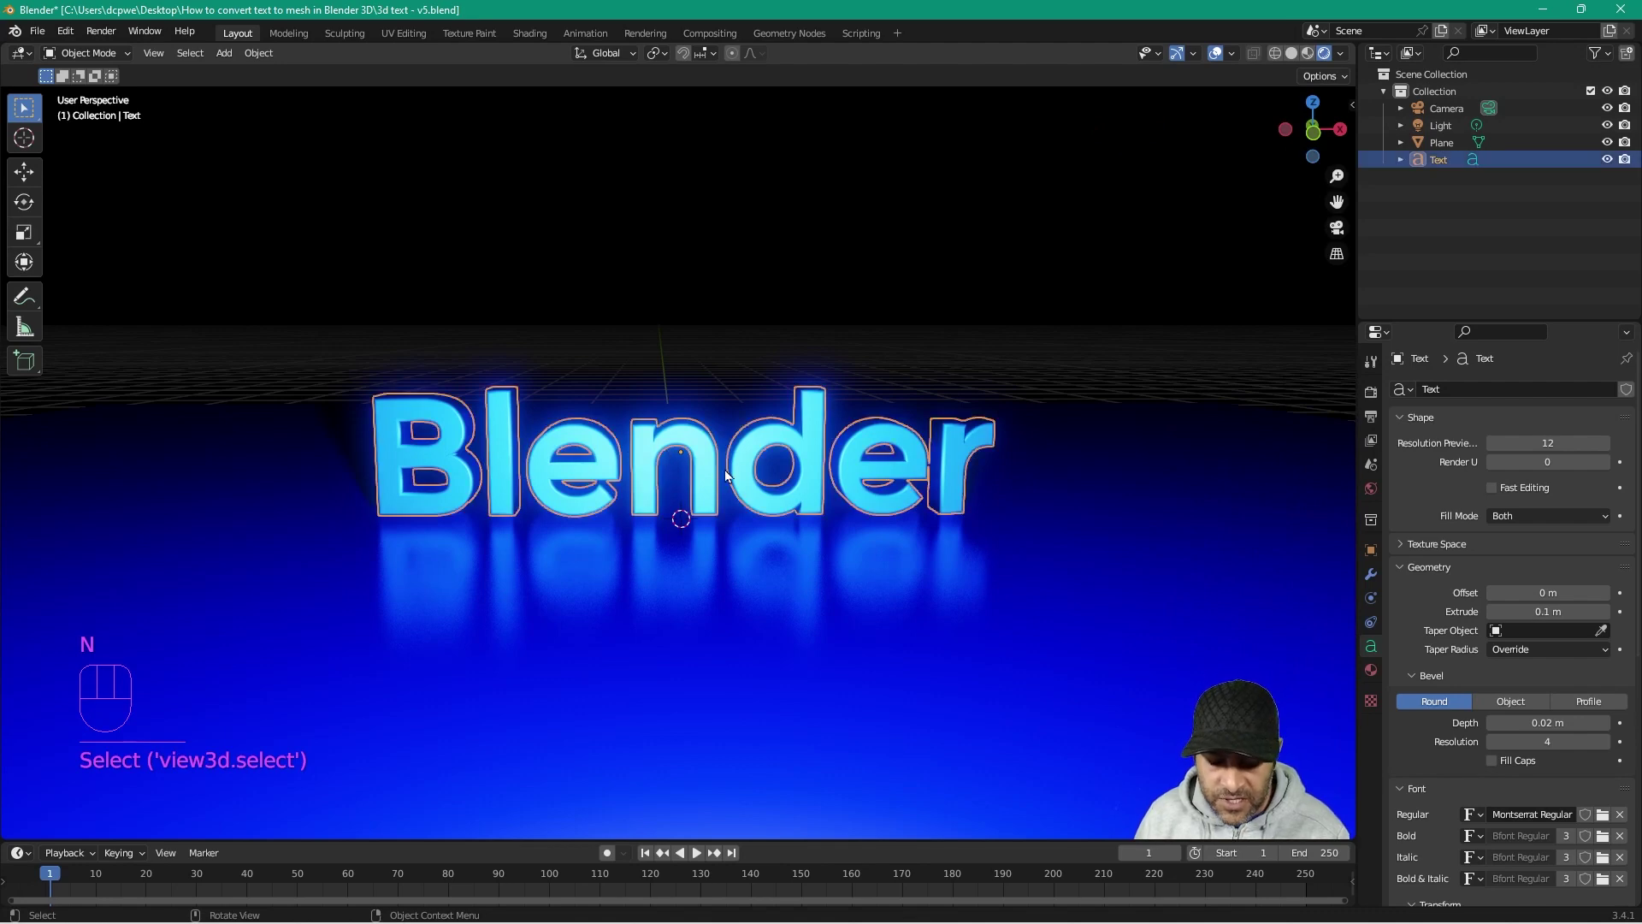
{"action": "key", "text": "Tab"}
{"action": "type", "text": "rede"}
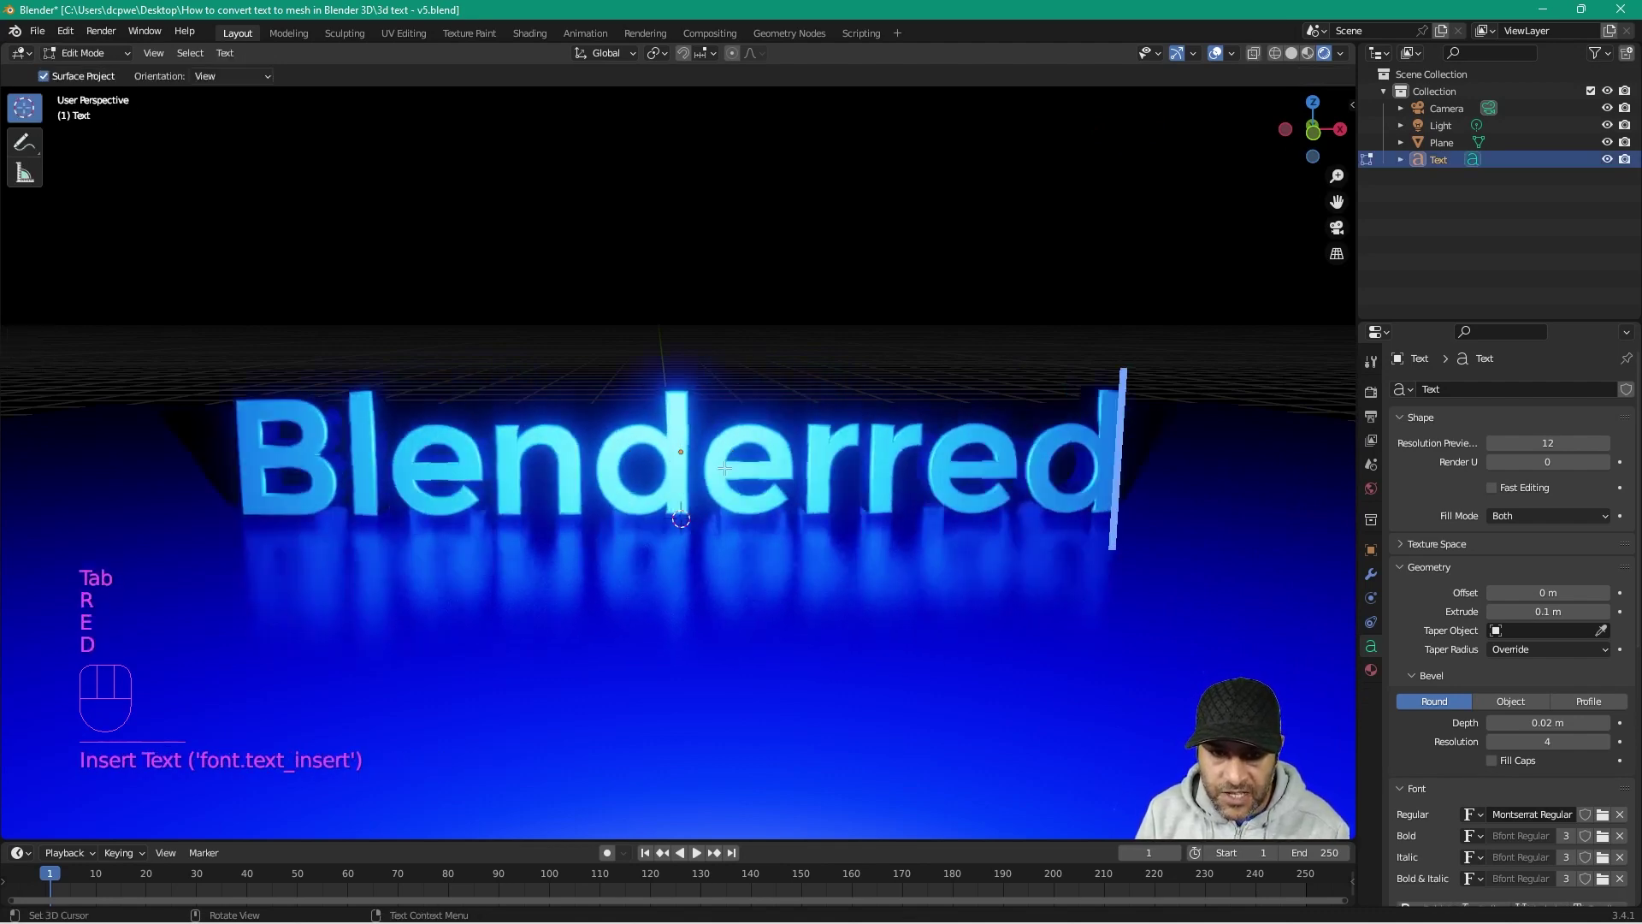
{"action": "key", "text": "BackSpace"}
{"action": "key", "text": "BackSpace"}
{"action": "key", "text": "BackSpace"}
{"action": "key", "text": "BackSpace"}
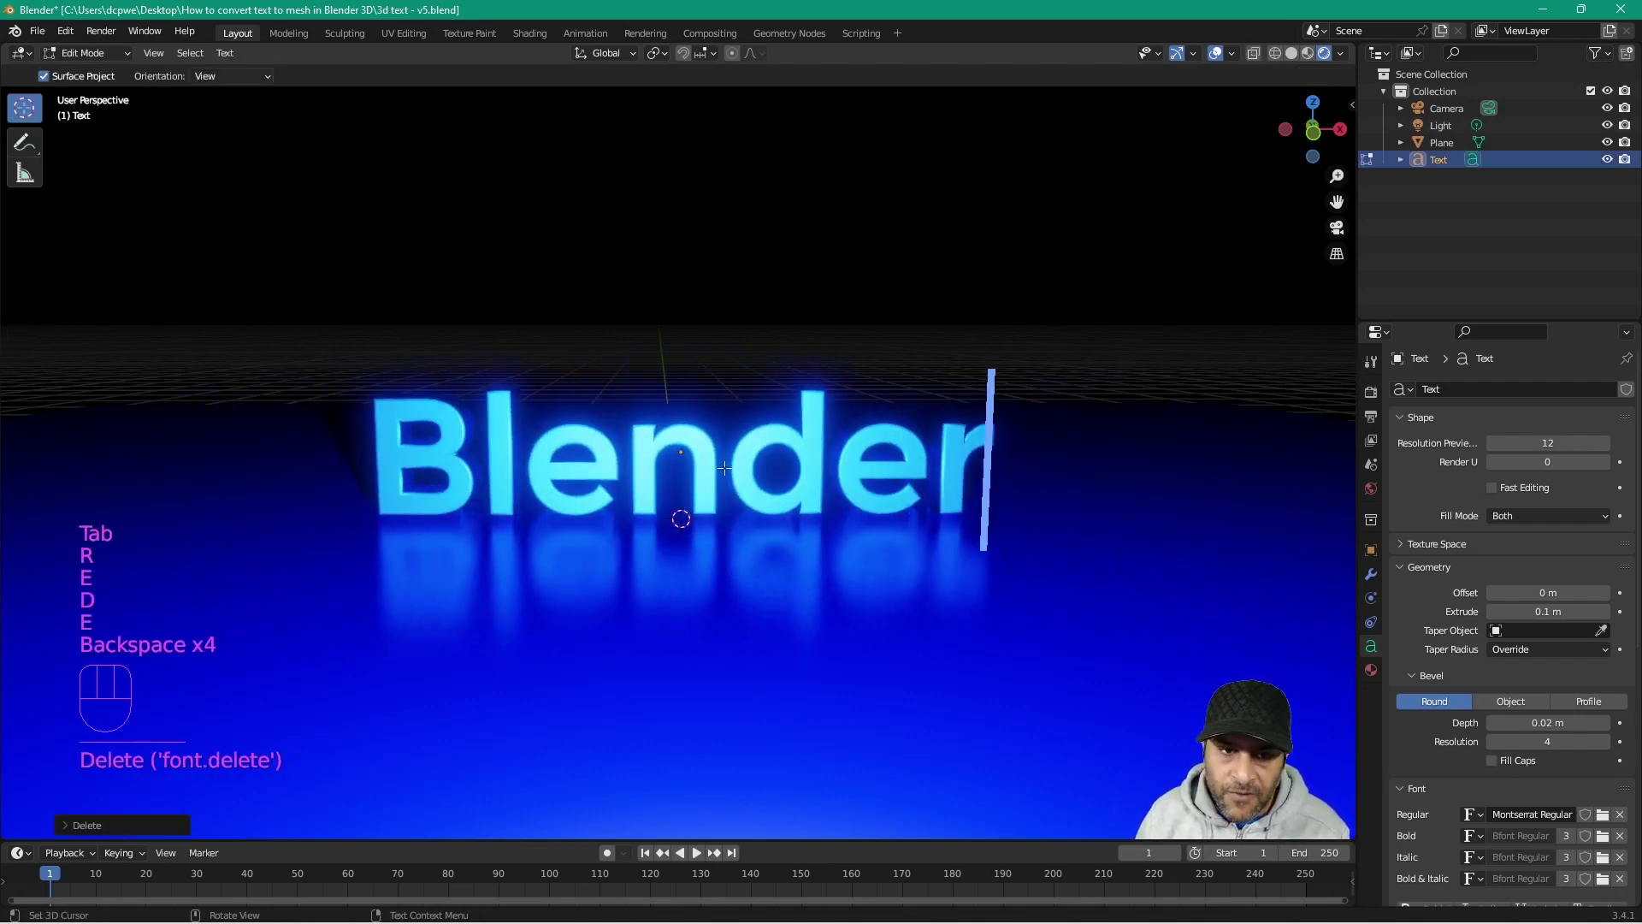
{"action": "key", "text": "Tab"}
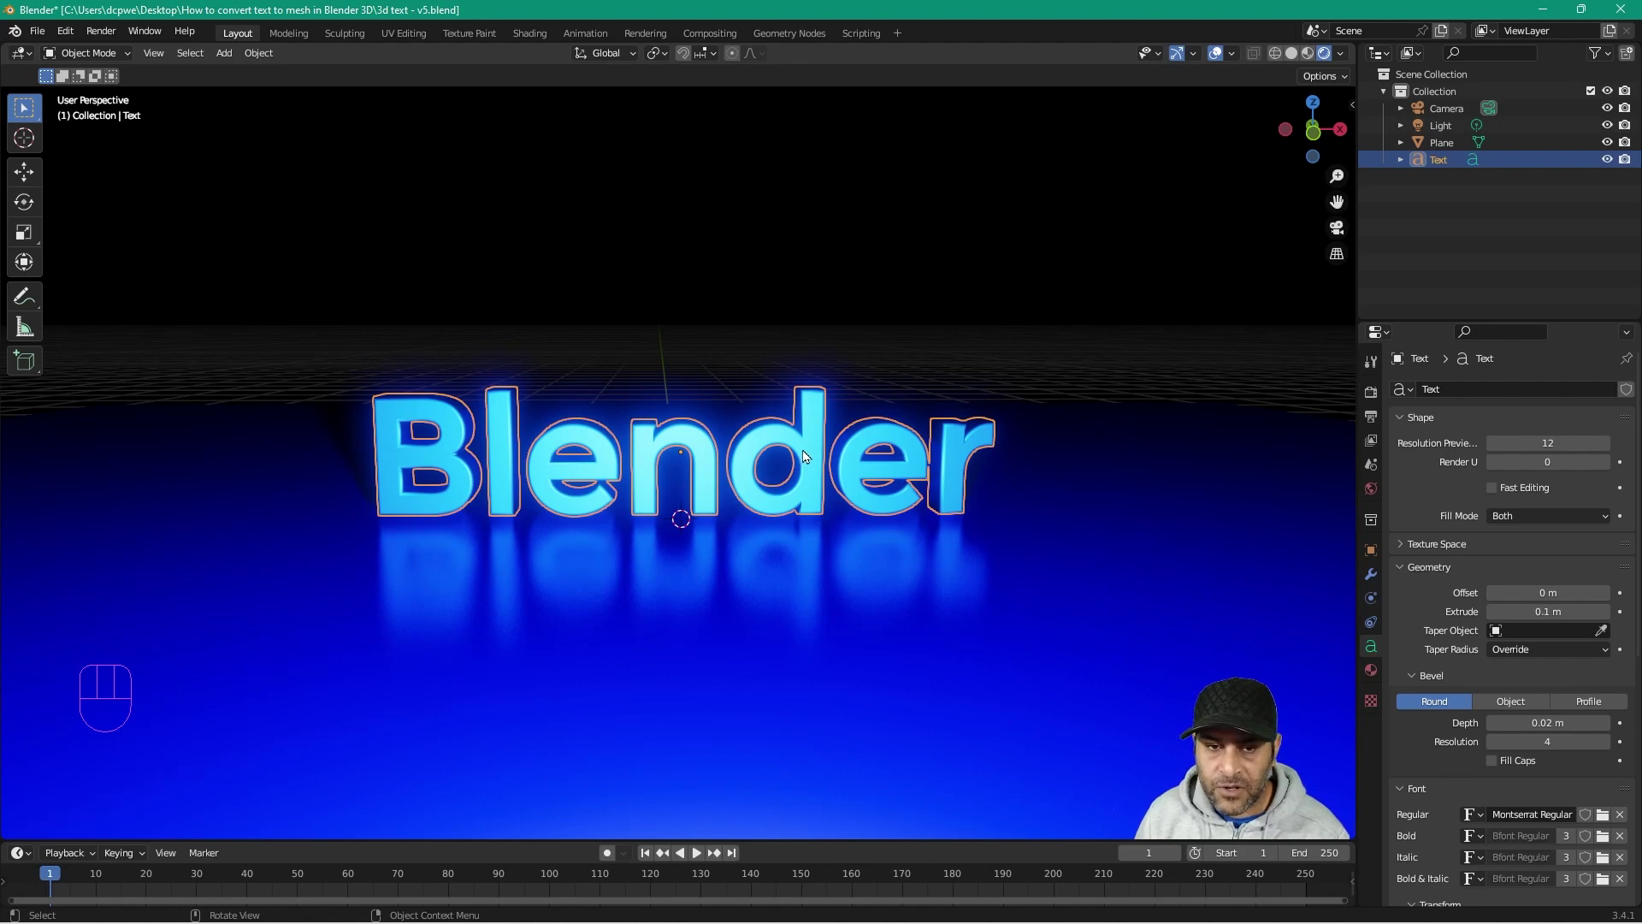
Step: Convert the Blender text object to a mesh
{"action": "left_click", "coordinate": [804, 456]}
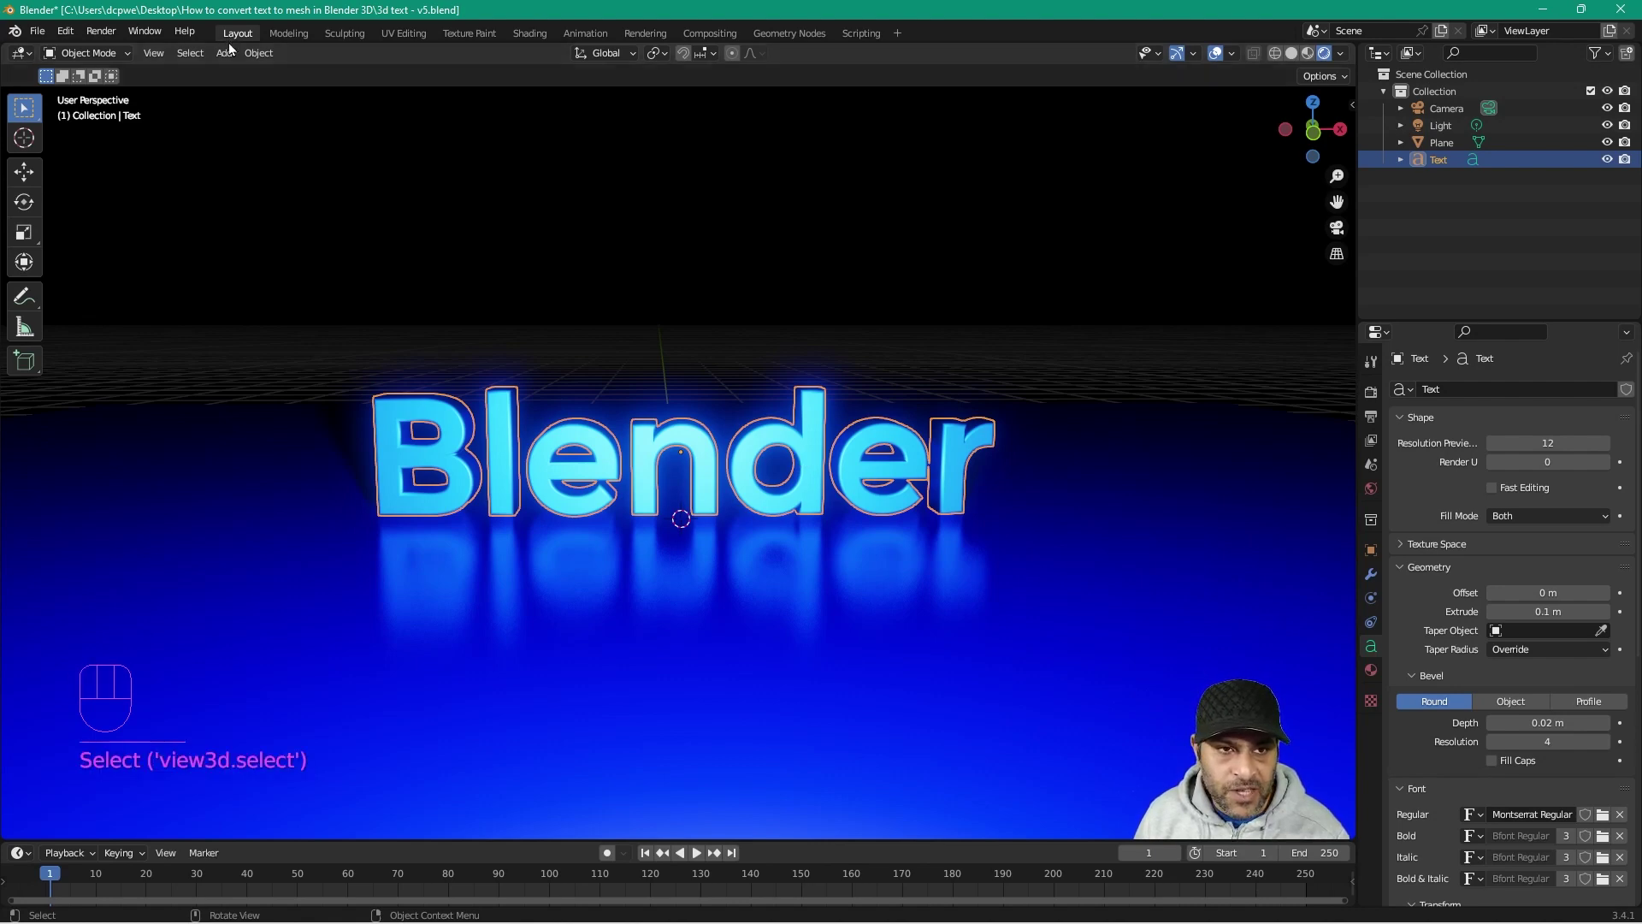
{"action": "left_click", "coordinate": [258, 53]}
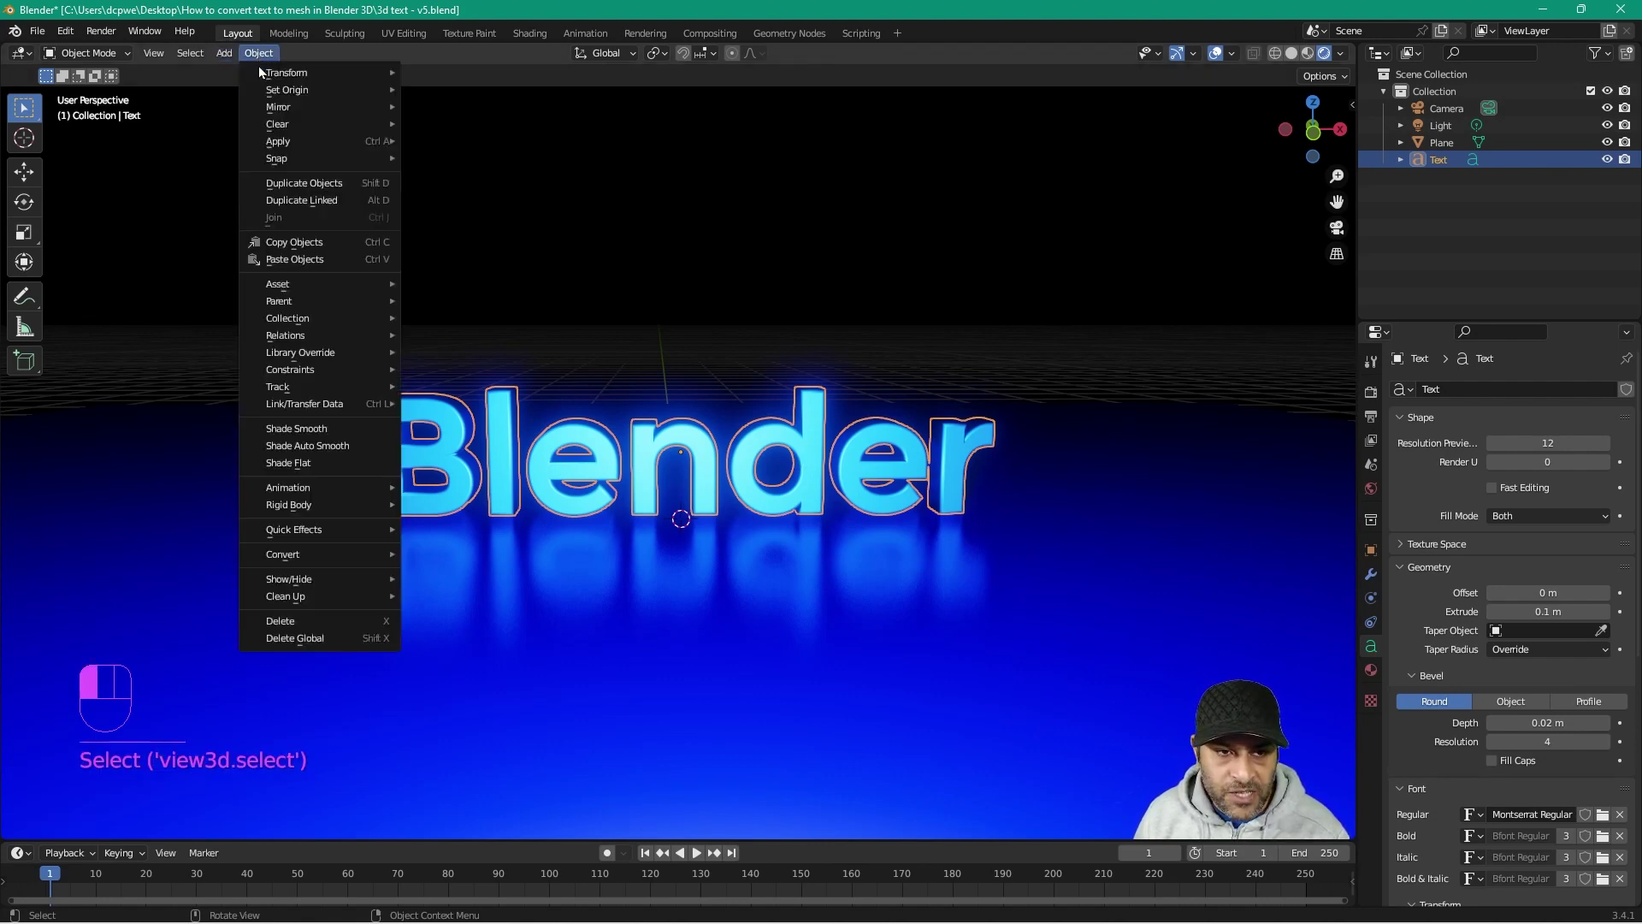
{"action": "mouse_move", "coordinate": [289, 557]}
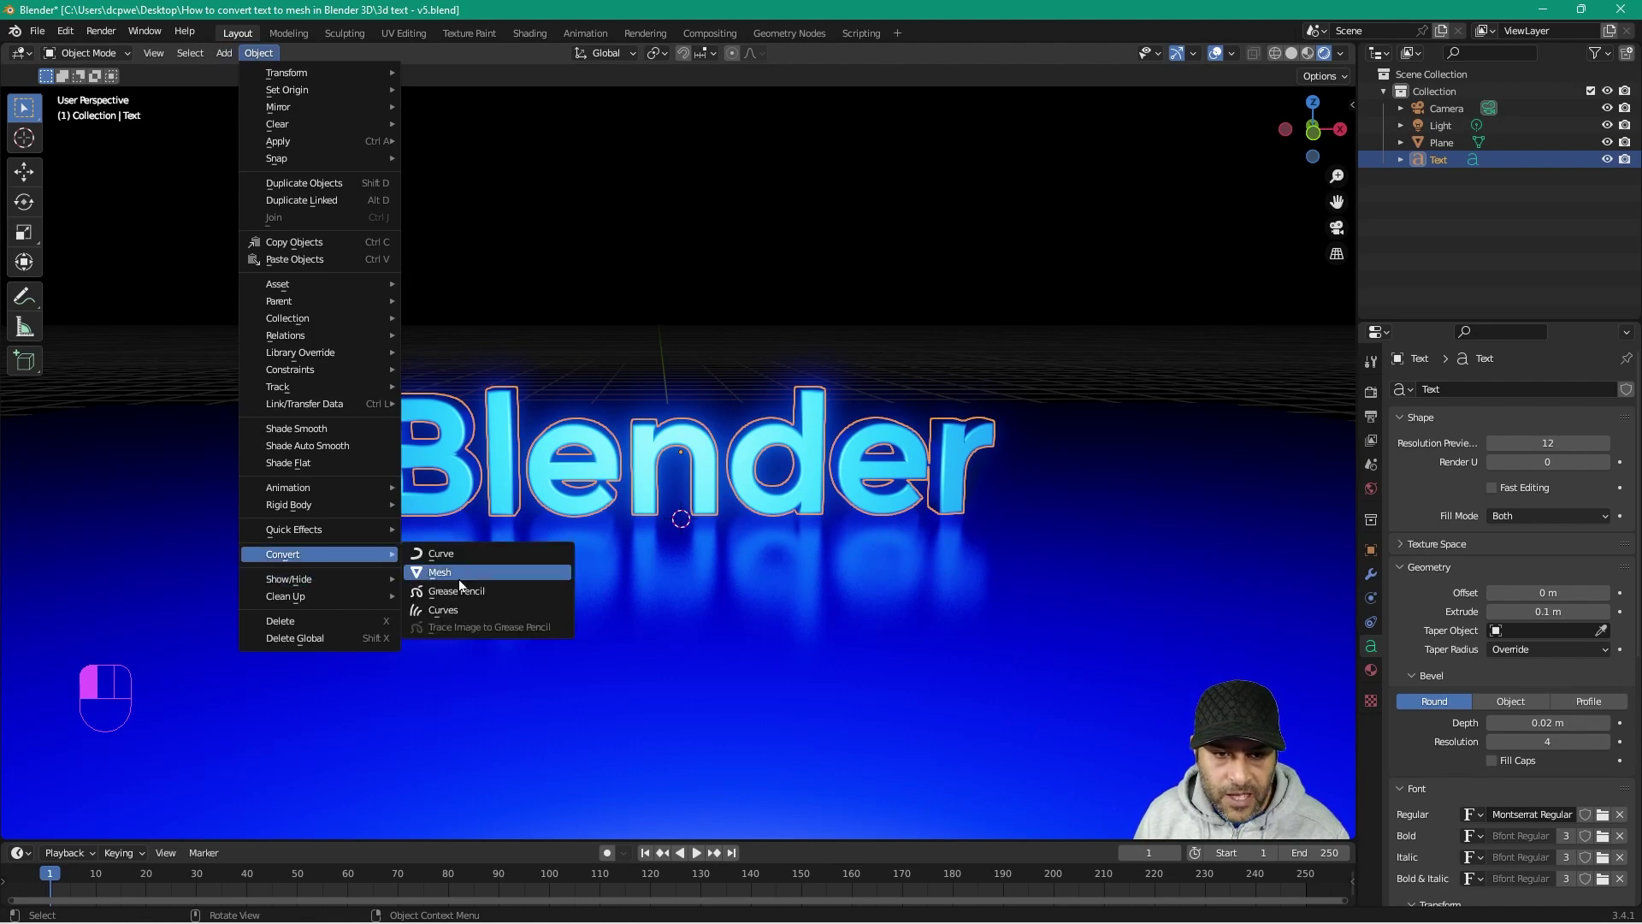
{"action": "left_click", "coordinate": [458, 574]}
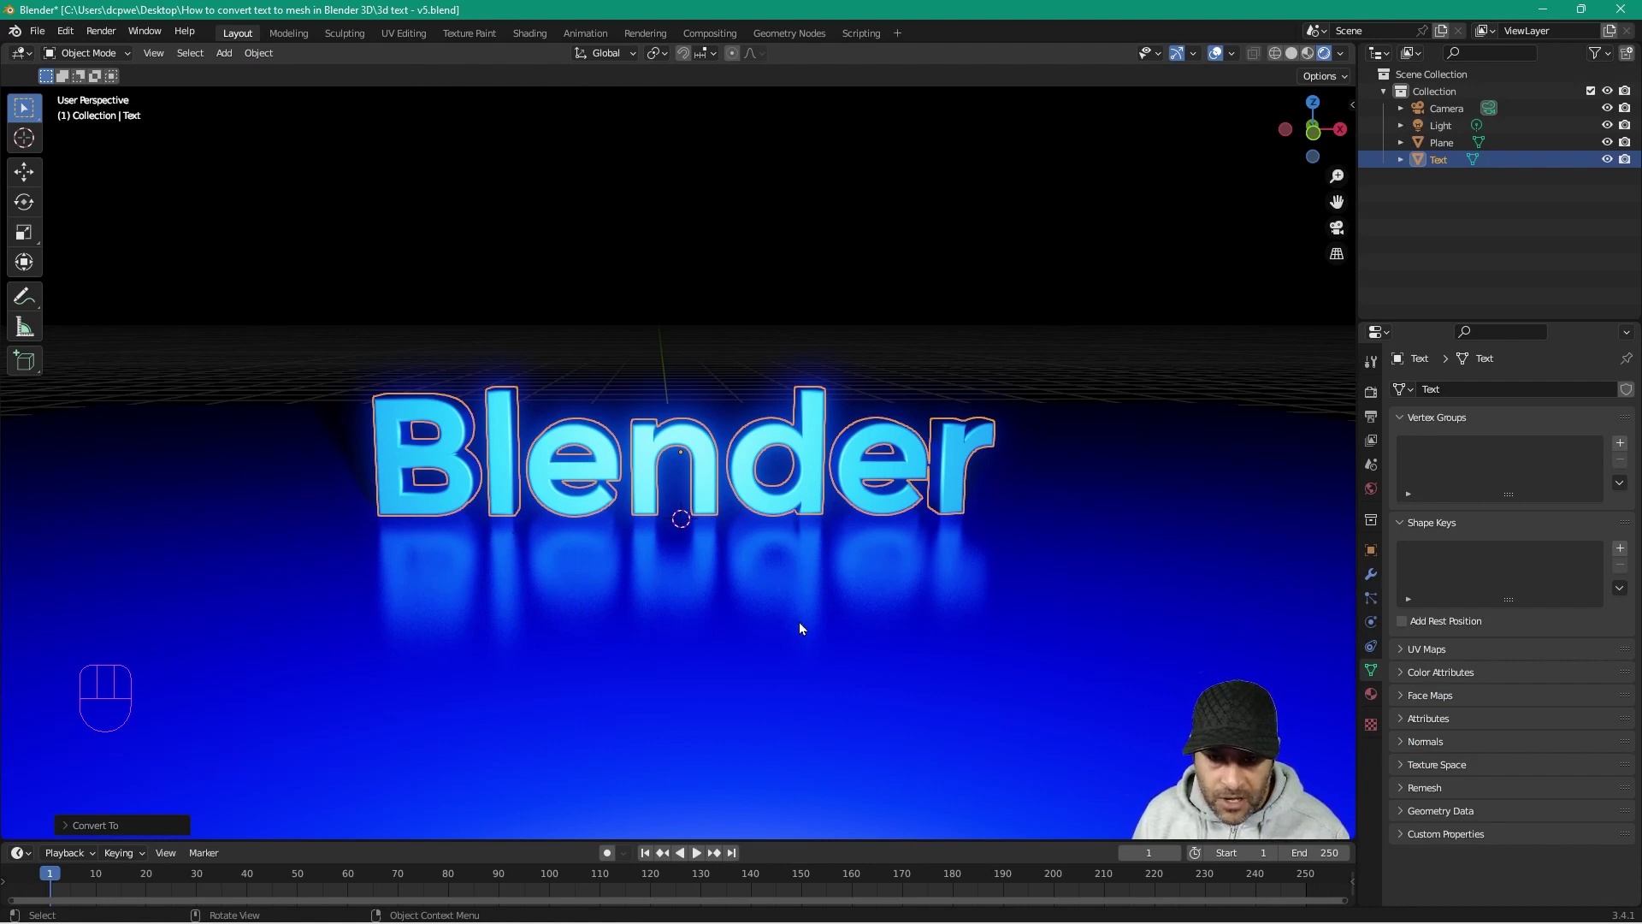
Step: Add a mesh circle to the scene and move it up above the Blender text
{"action": "left_click", "coordinate": [1041, 587]}
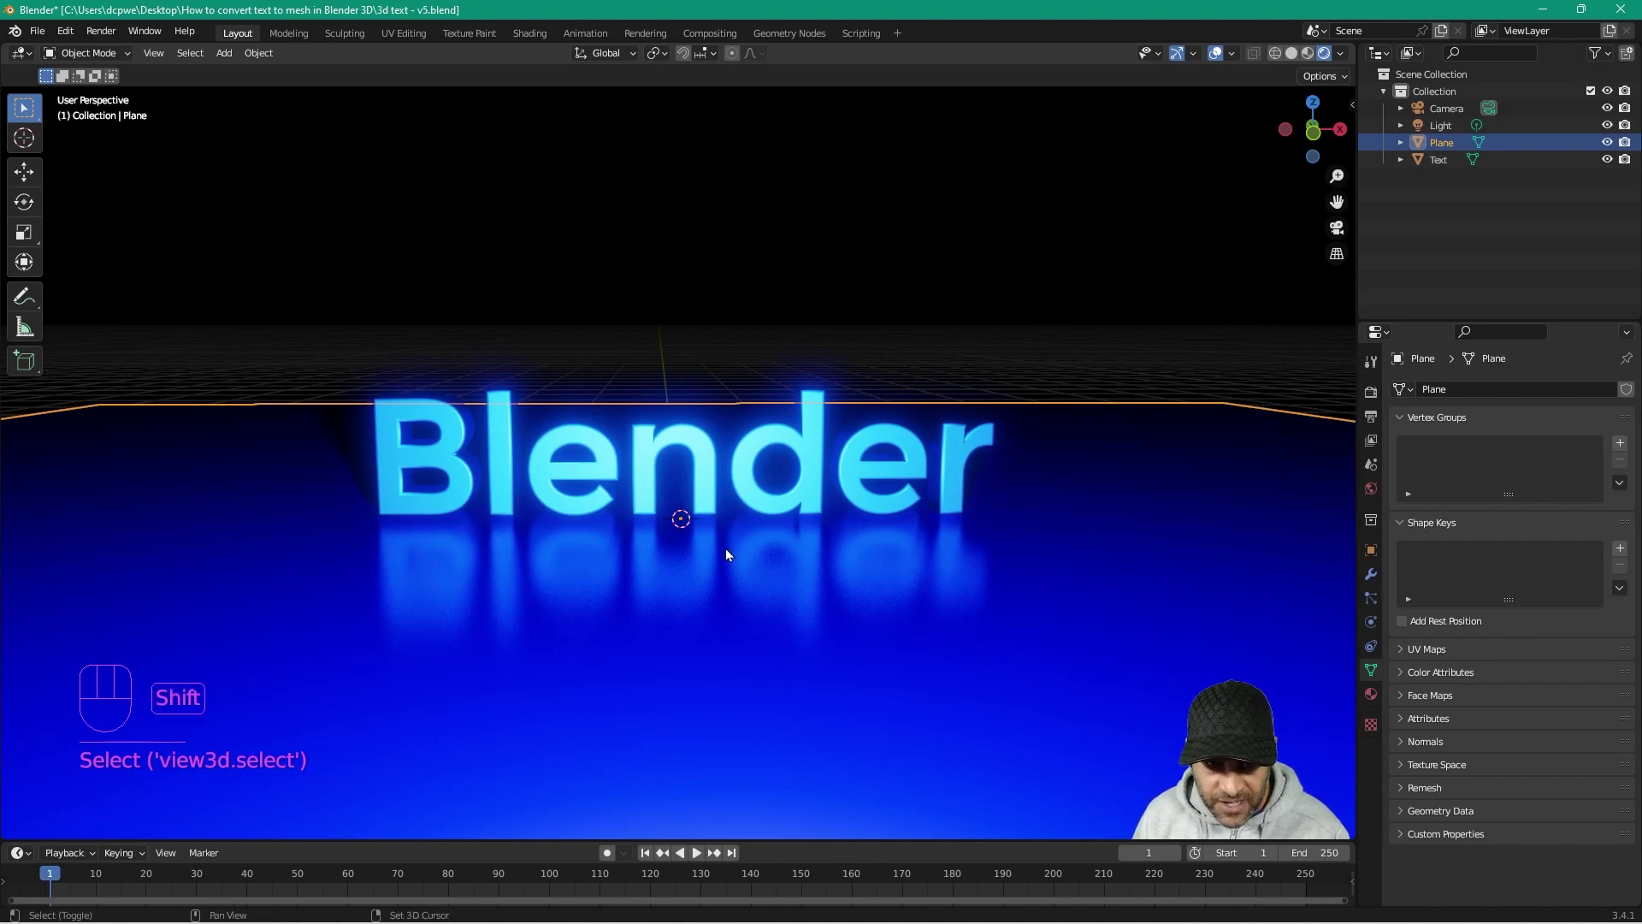
{"action": "left_click", "coordinate": [1081, 231]}
{"action": "key", "text": "shift+a"}
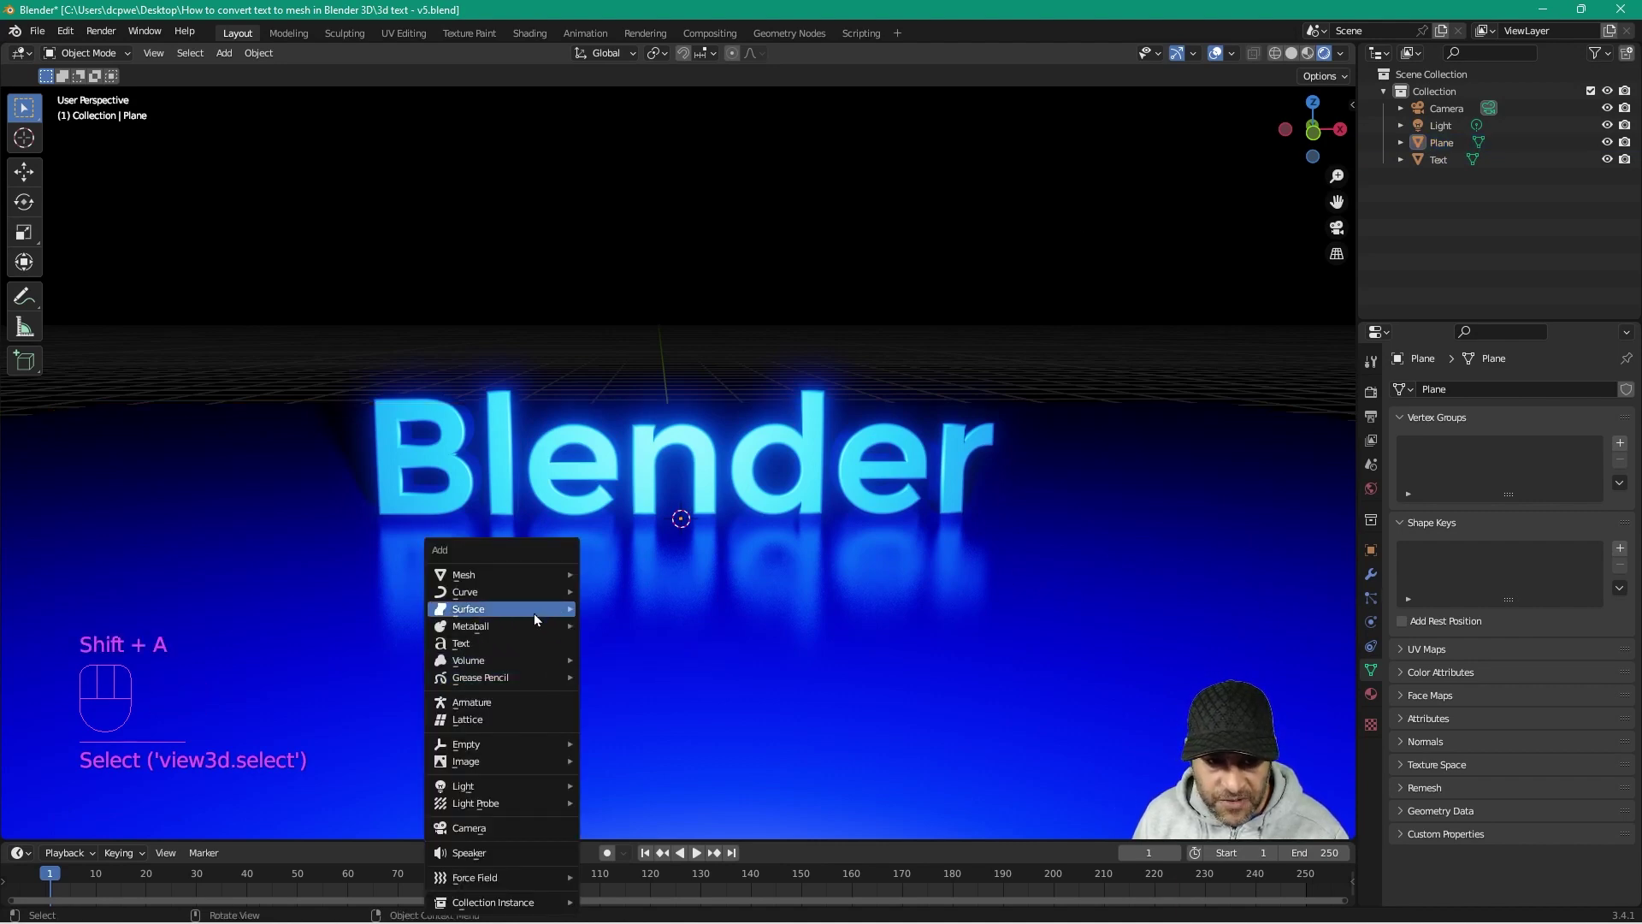
{"action": "mouse_move", "coordinate": [524, 605]}
{"action": "mouse_move", "coordinate": [513, 575]}
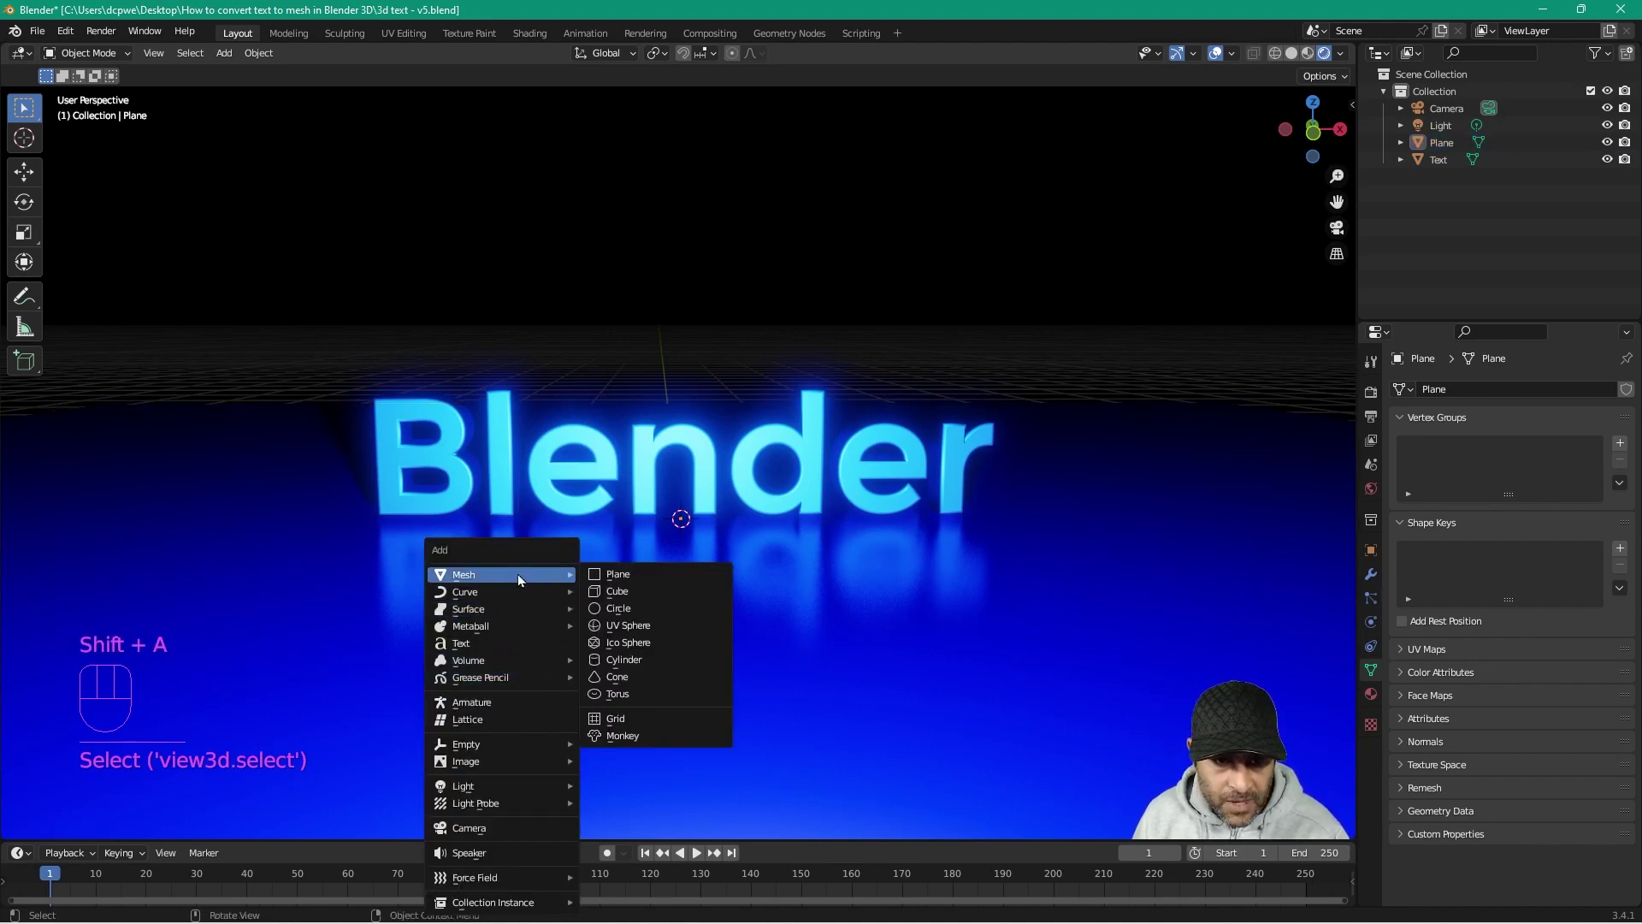
{"action": "left_click", "coordinate": [619, 609]}
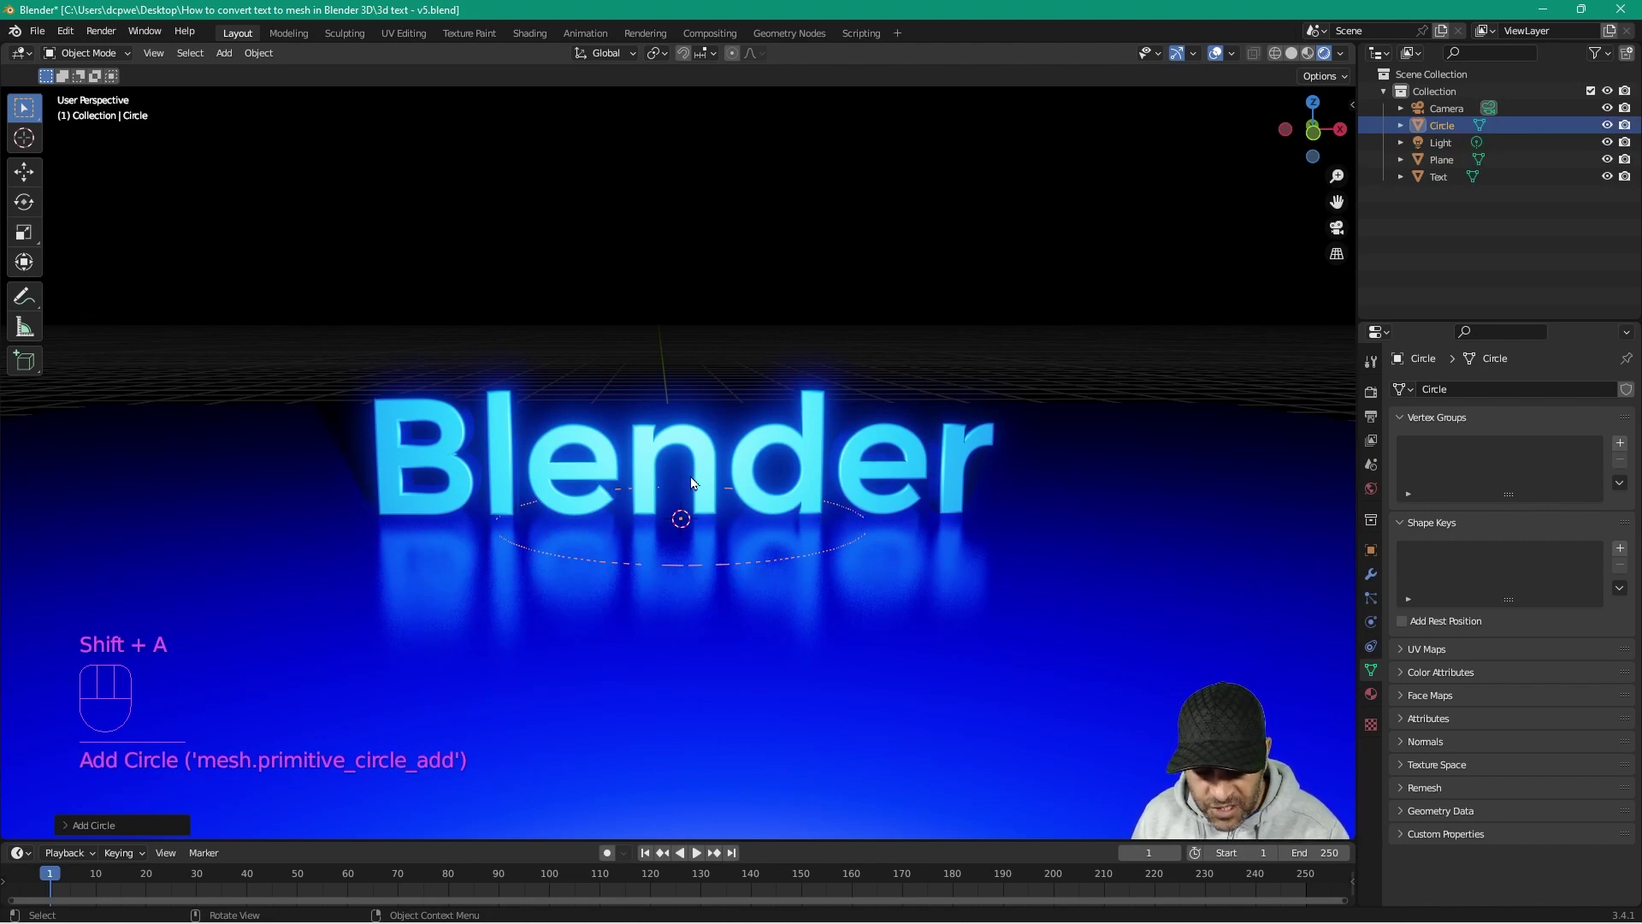
{"action": "key", "text": "g"}
{"action": "left_click", "coordinate": [685, 323]}
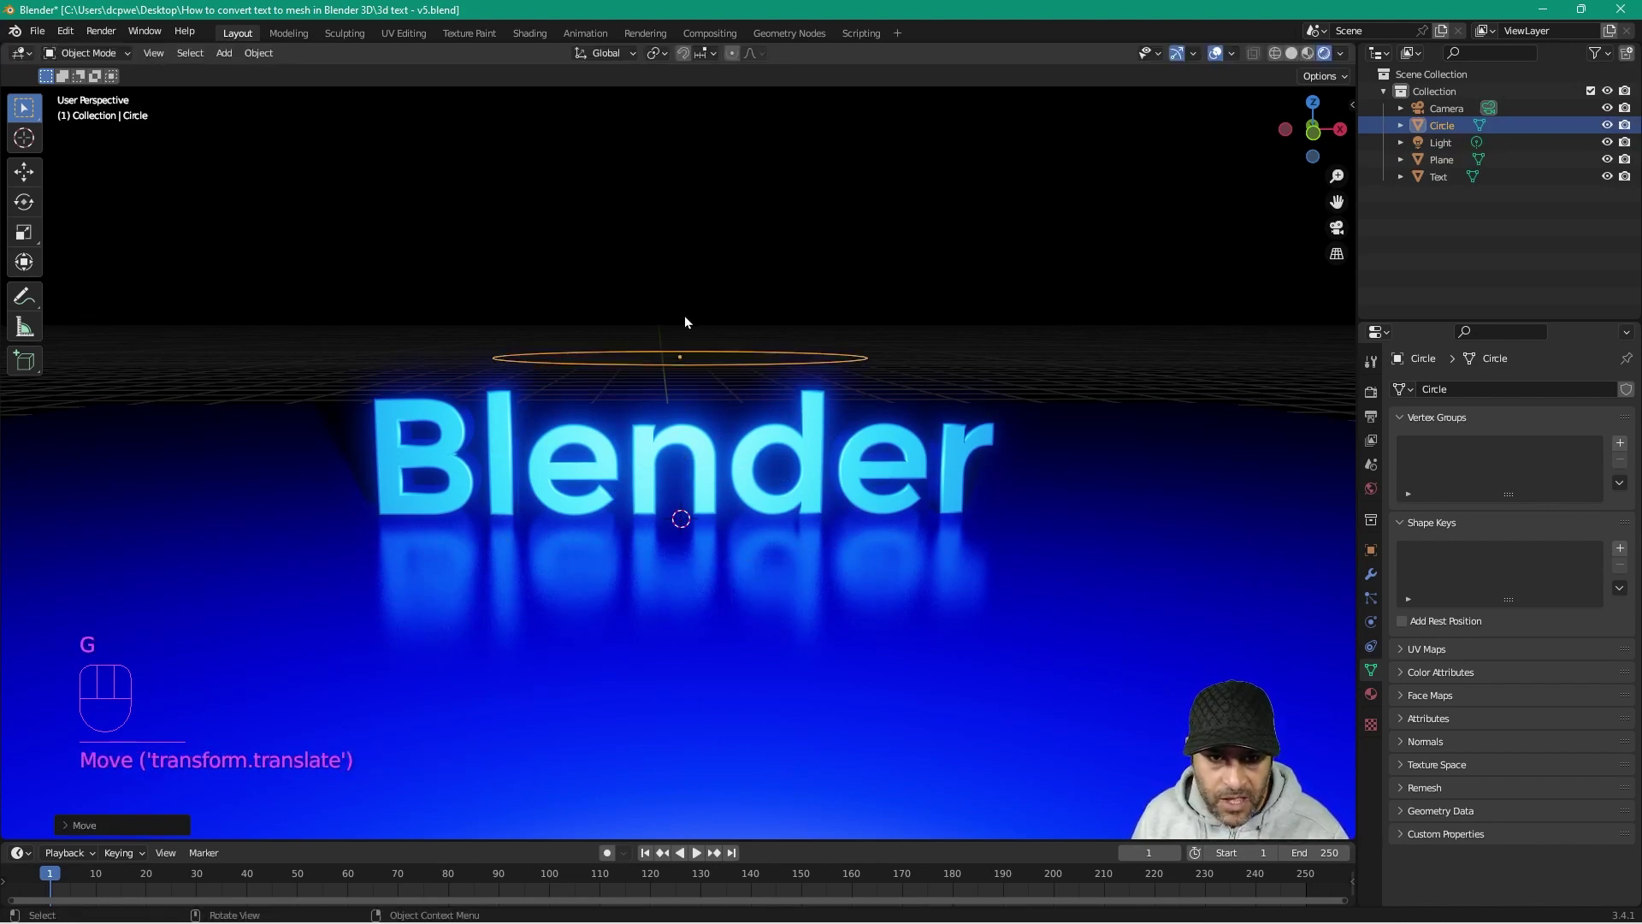
Step: Fill the circle with a face in Edit Mode and return to Object Mode
{"action": "key", "text": "Tab"}
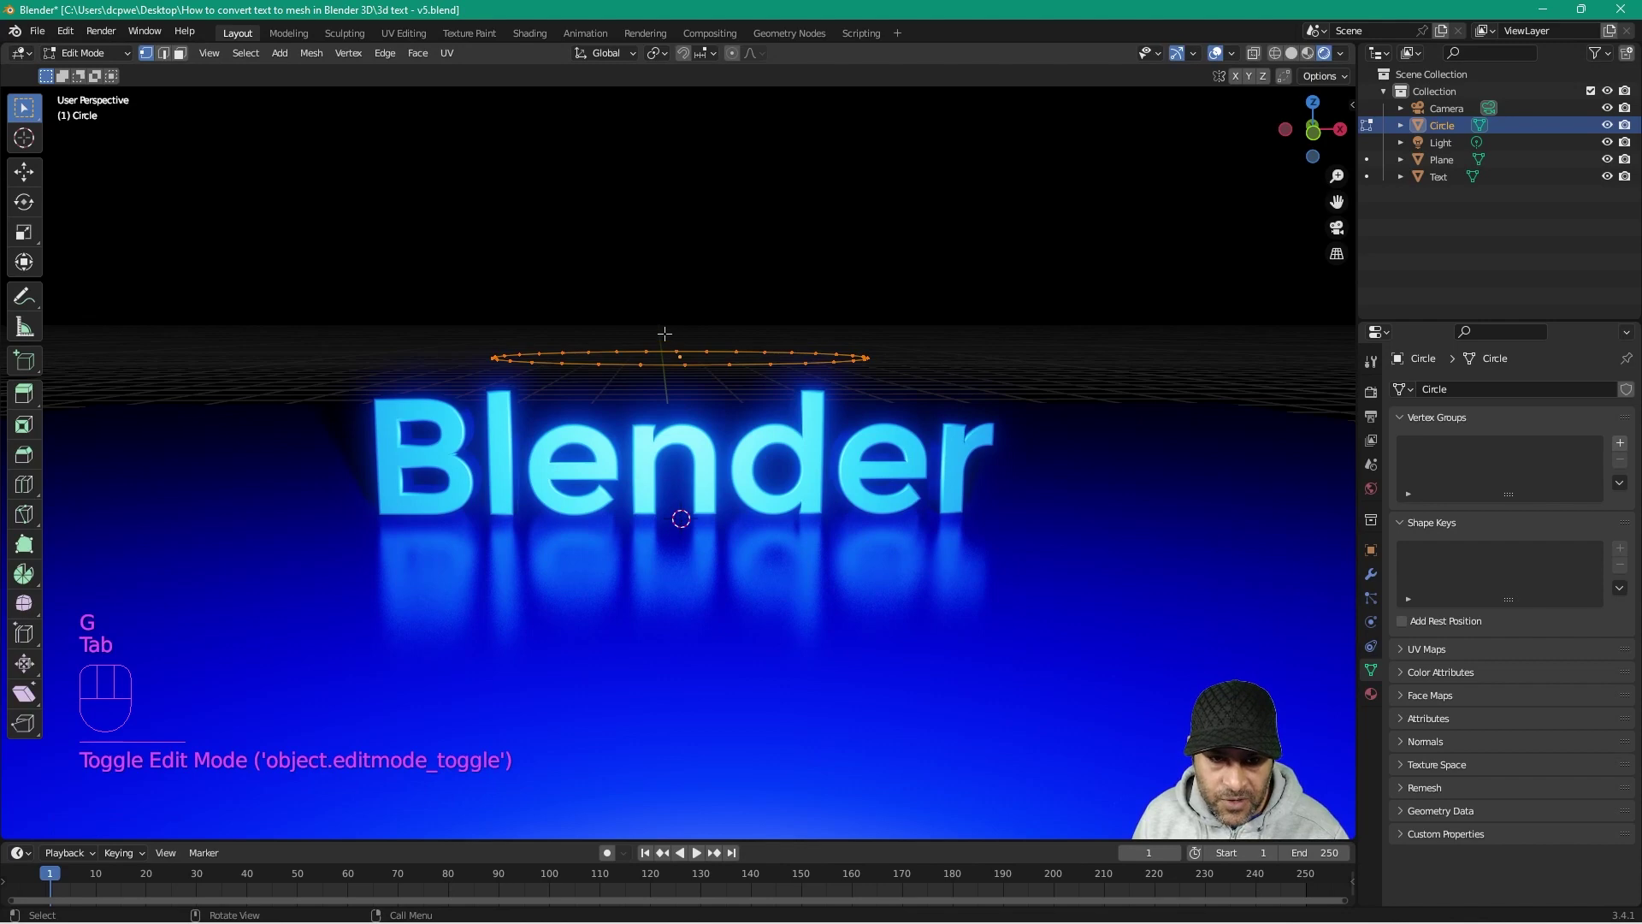
{"action": "left_click", "coordinate": [418, 53]}
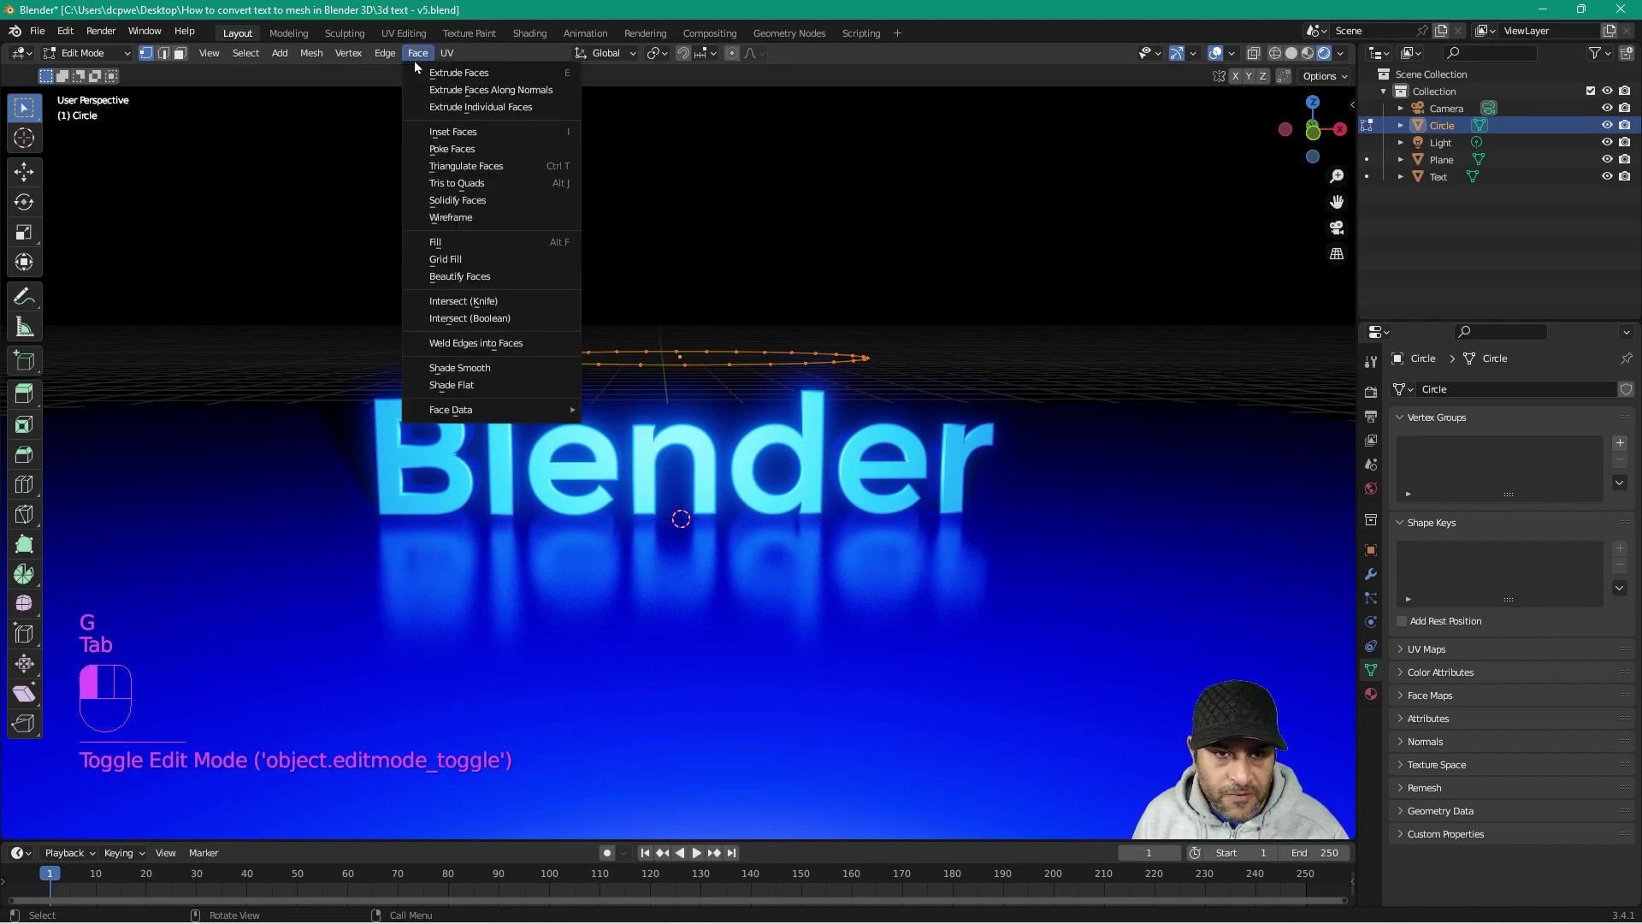
{"action": "left_click", "coordinate": [434, 249]}
{"action": "key", "text": "Tab"}
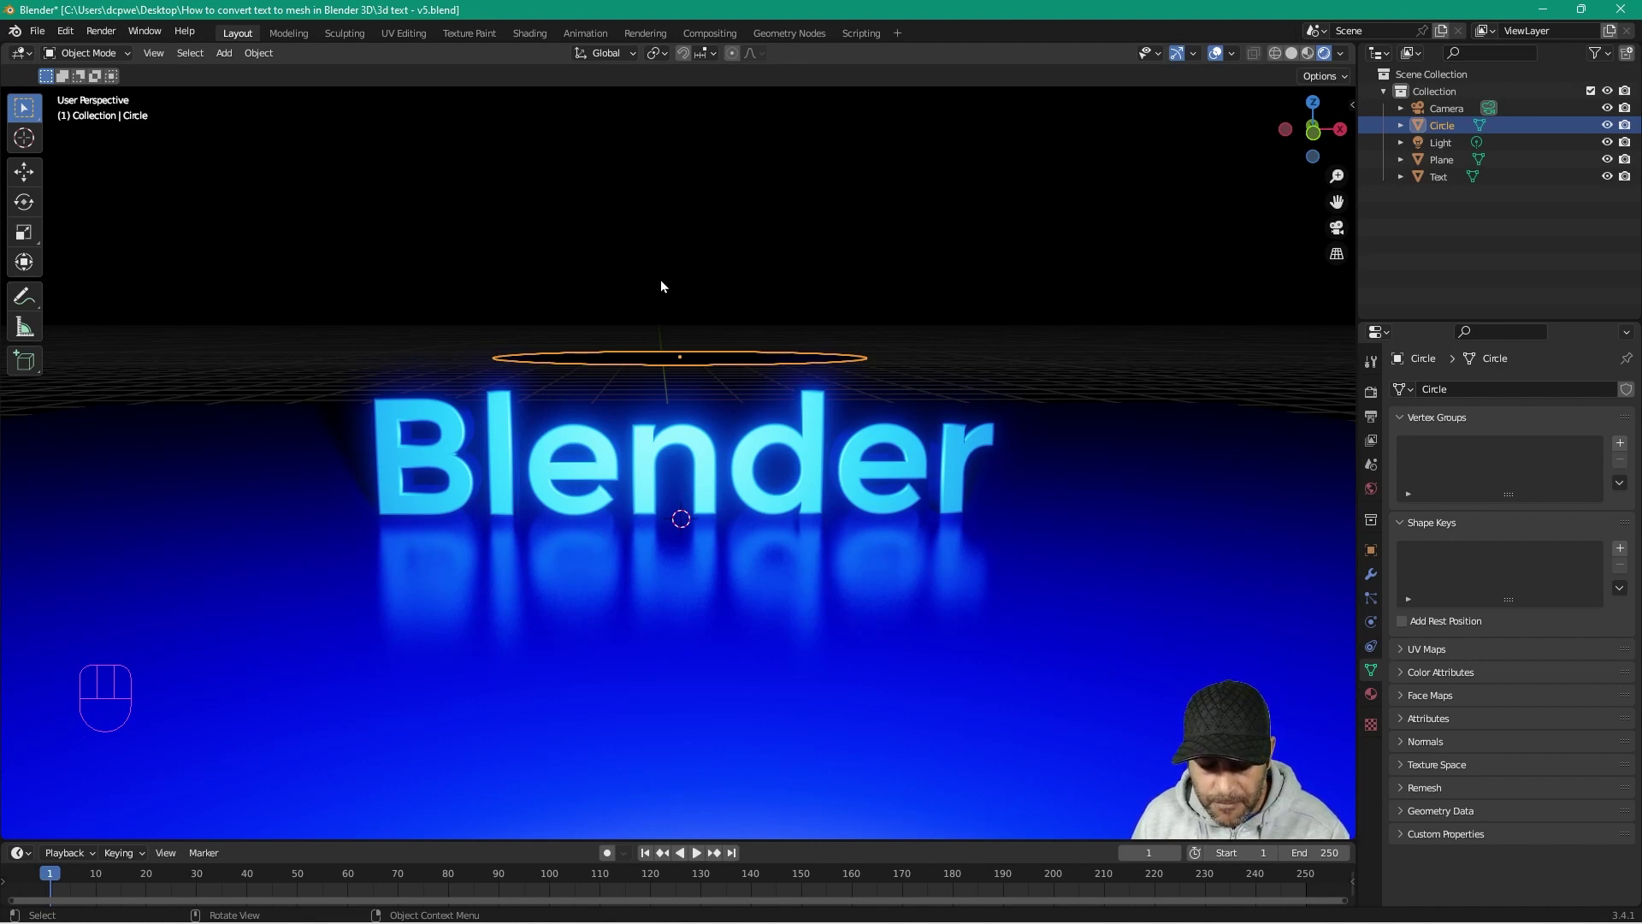
{"action": "key", "text": "r"}
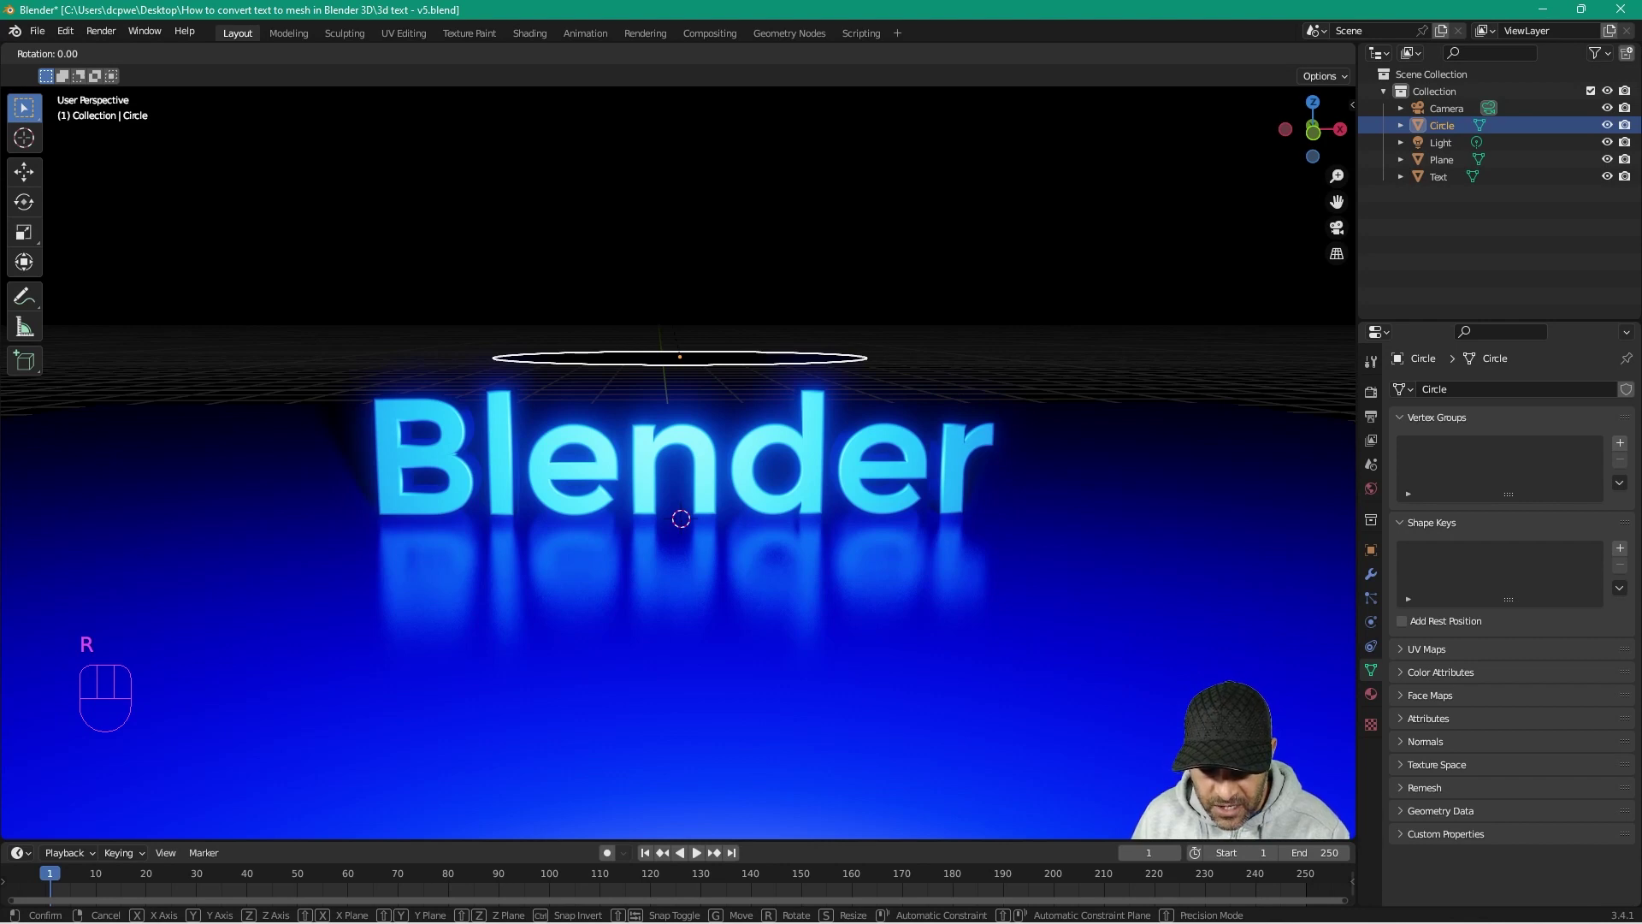
{"action": "key", "text": "y"}
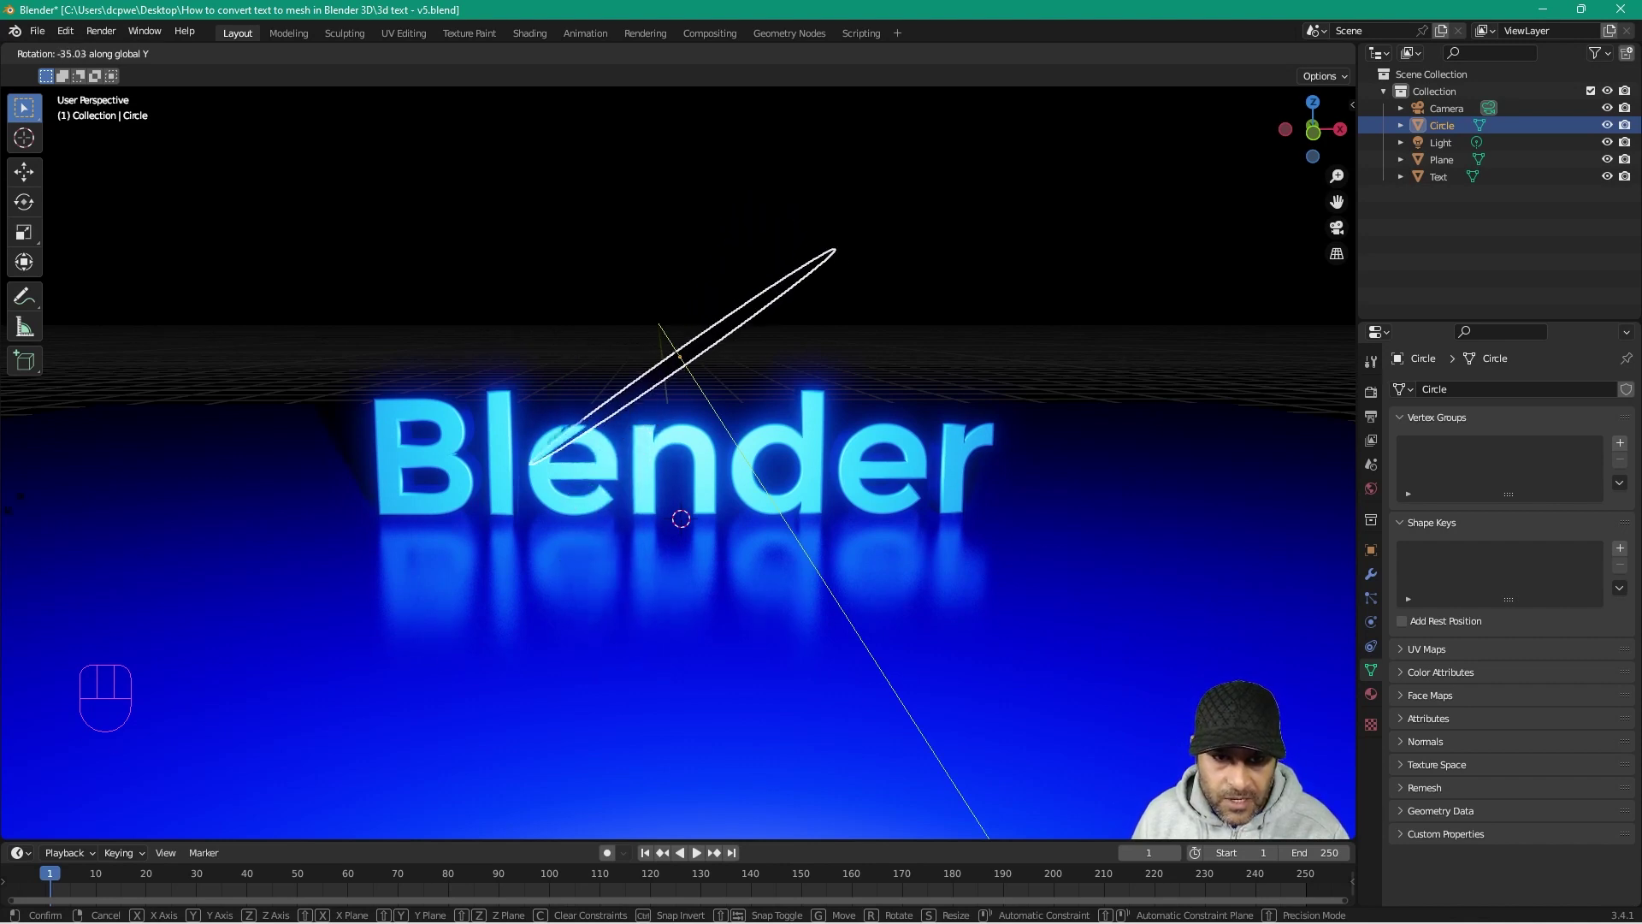
{"action": "key", "text": "Escape"}
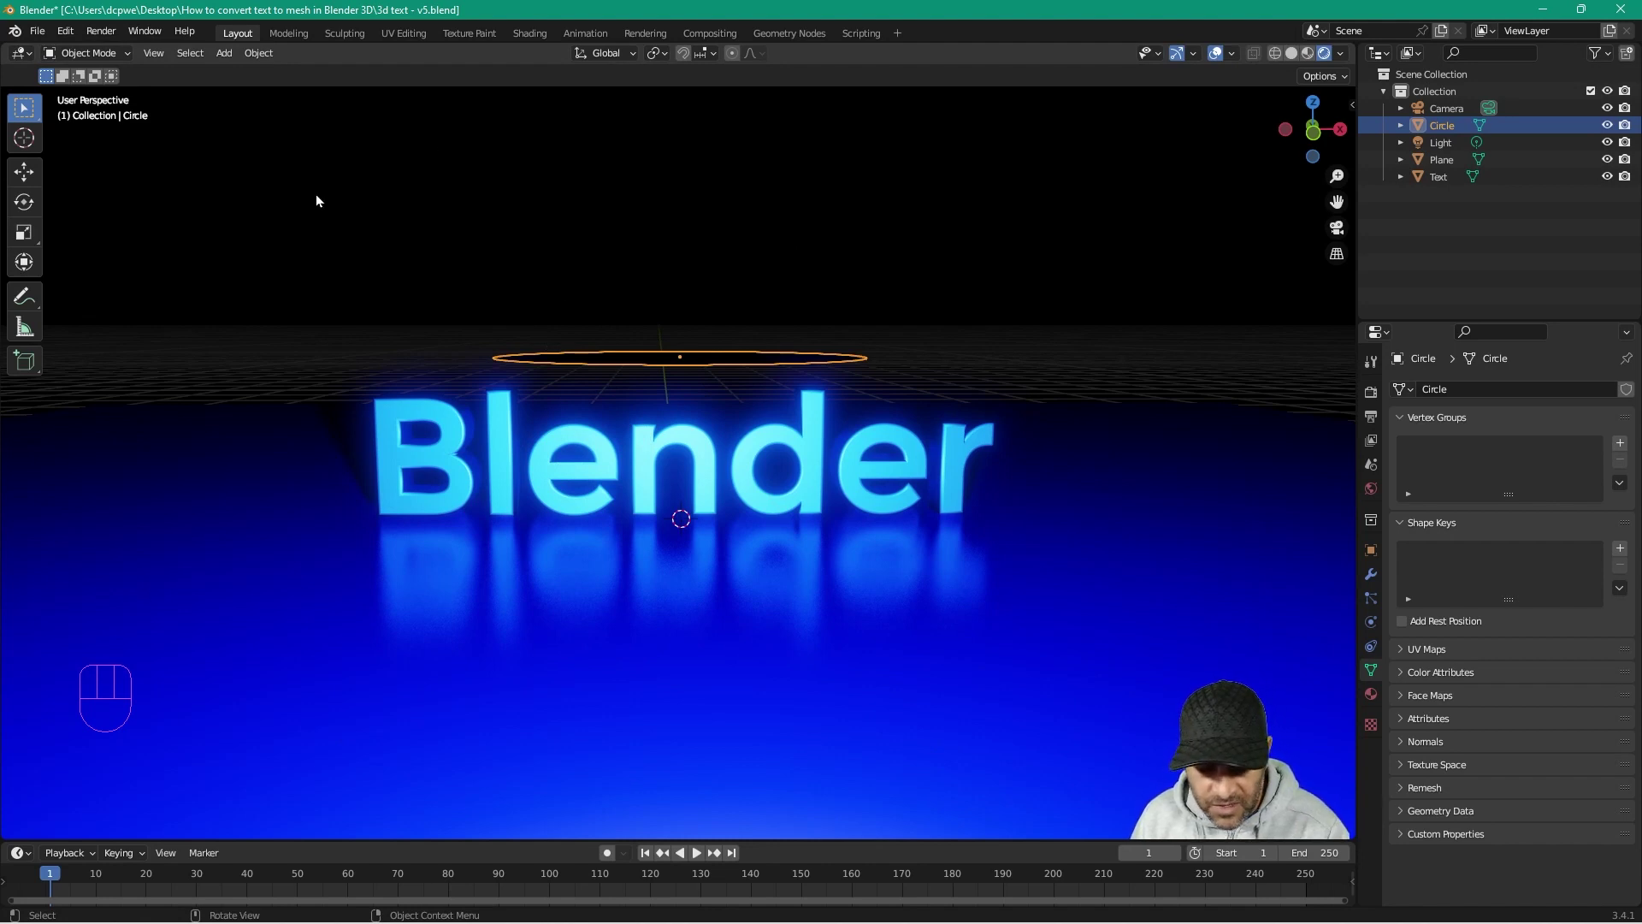
Step: Rotate the filled circle about the global Y axis so it stands upright across the text, and inspect it from the side
{"action": "key", "text": "r"}
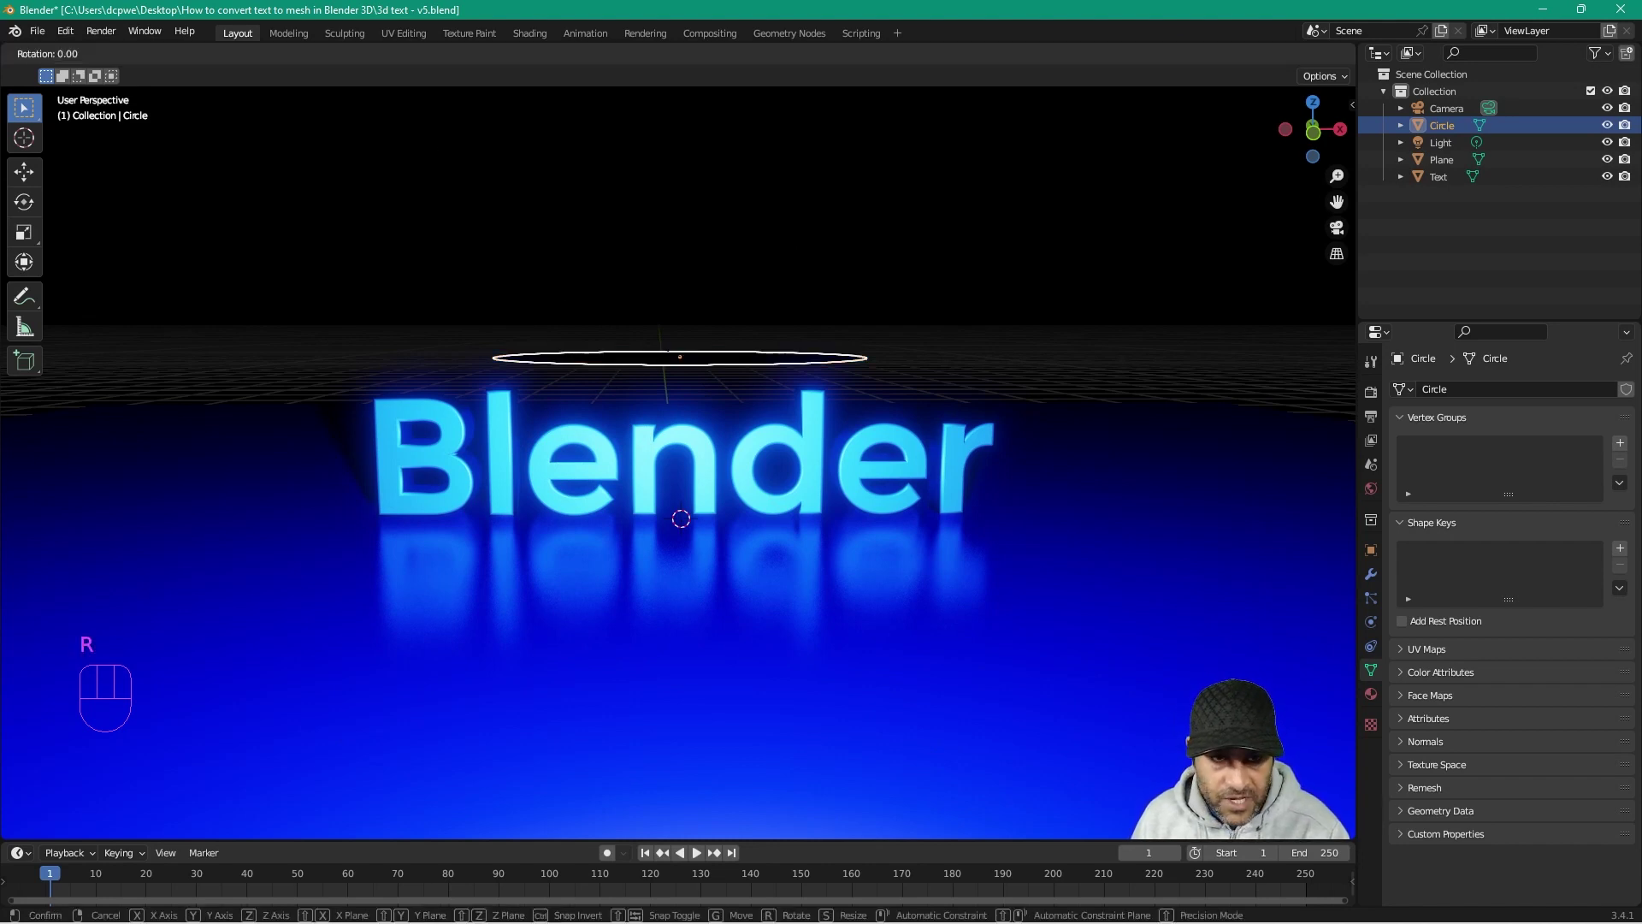
{"action": "key", "text": "y"}
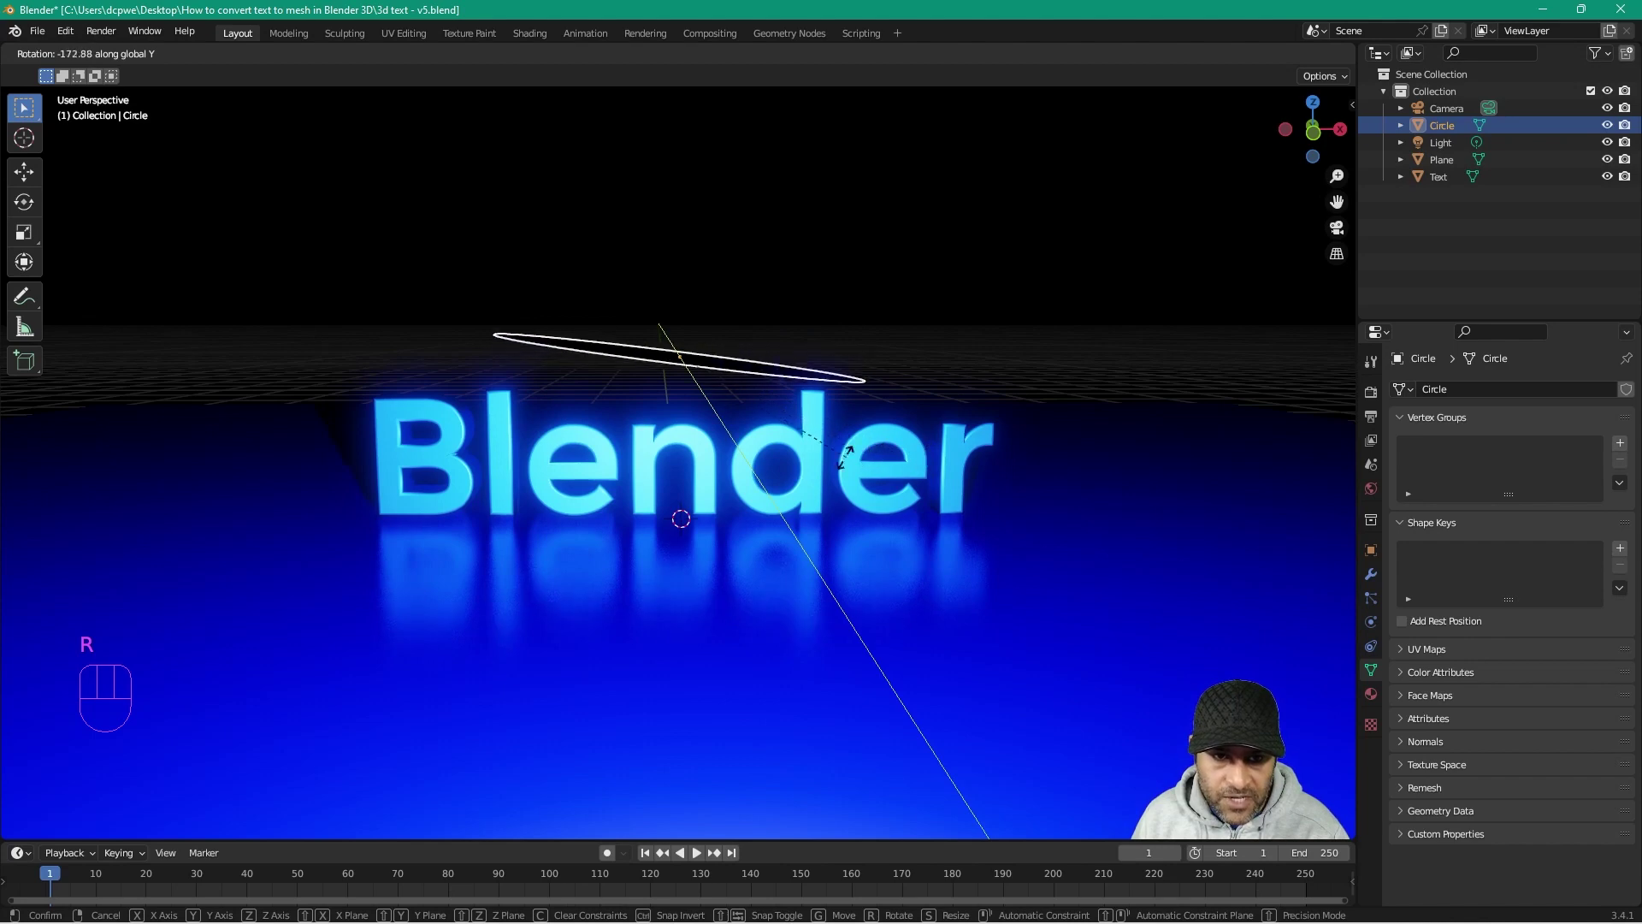
{"action": "left_click", "coordinate": [694, 461]}
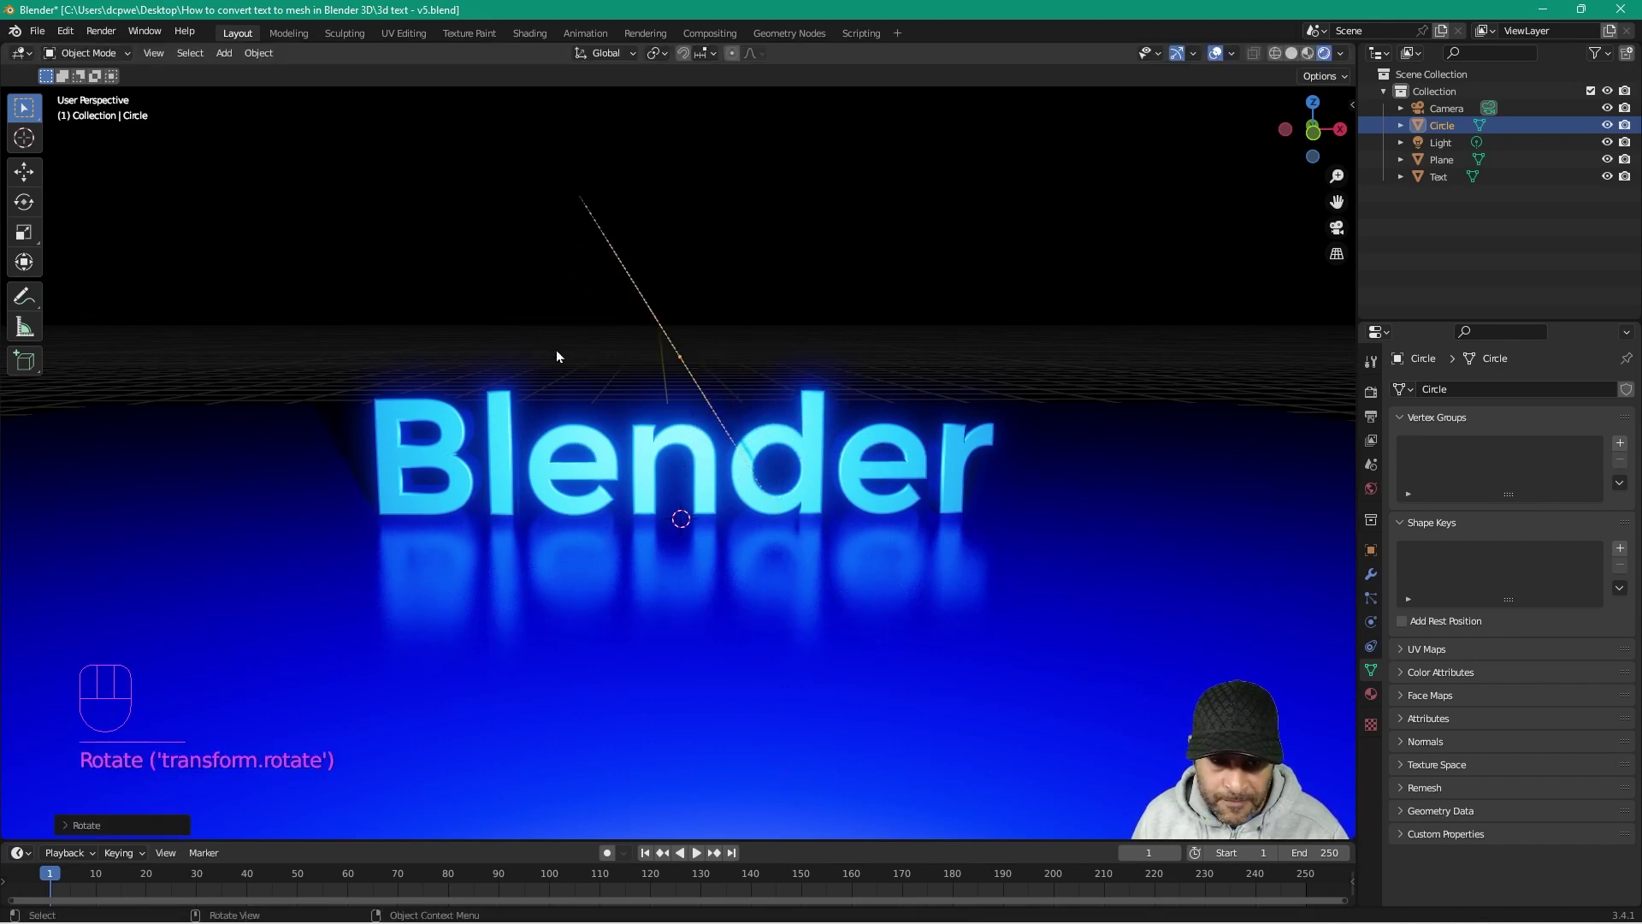
{"action": "middle_click_drag", "start_coordinate": [794, 371], "coordinate": [627, 403]}
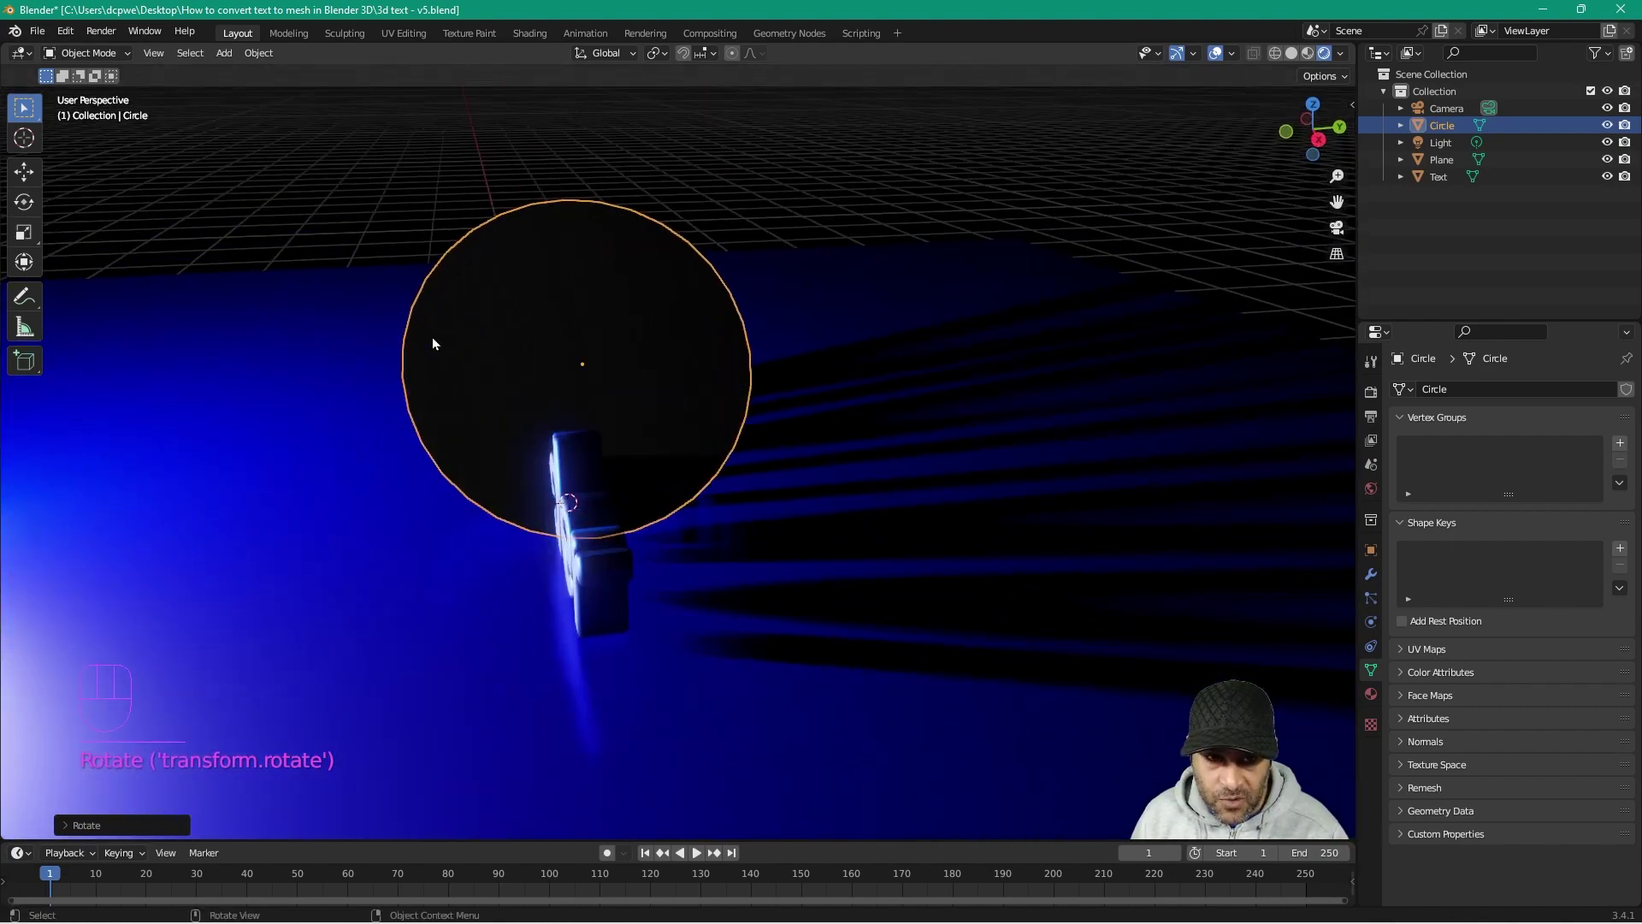
Step: Add an emitter particle system to the circle and play the animation briefly to preview the emission
{"action": "middle_click_drag", "start_coordinate": [393, 469], "coordinate": [560, 443]}
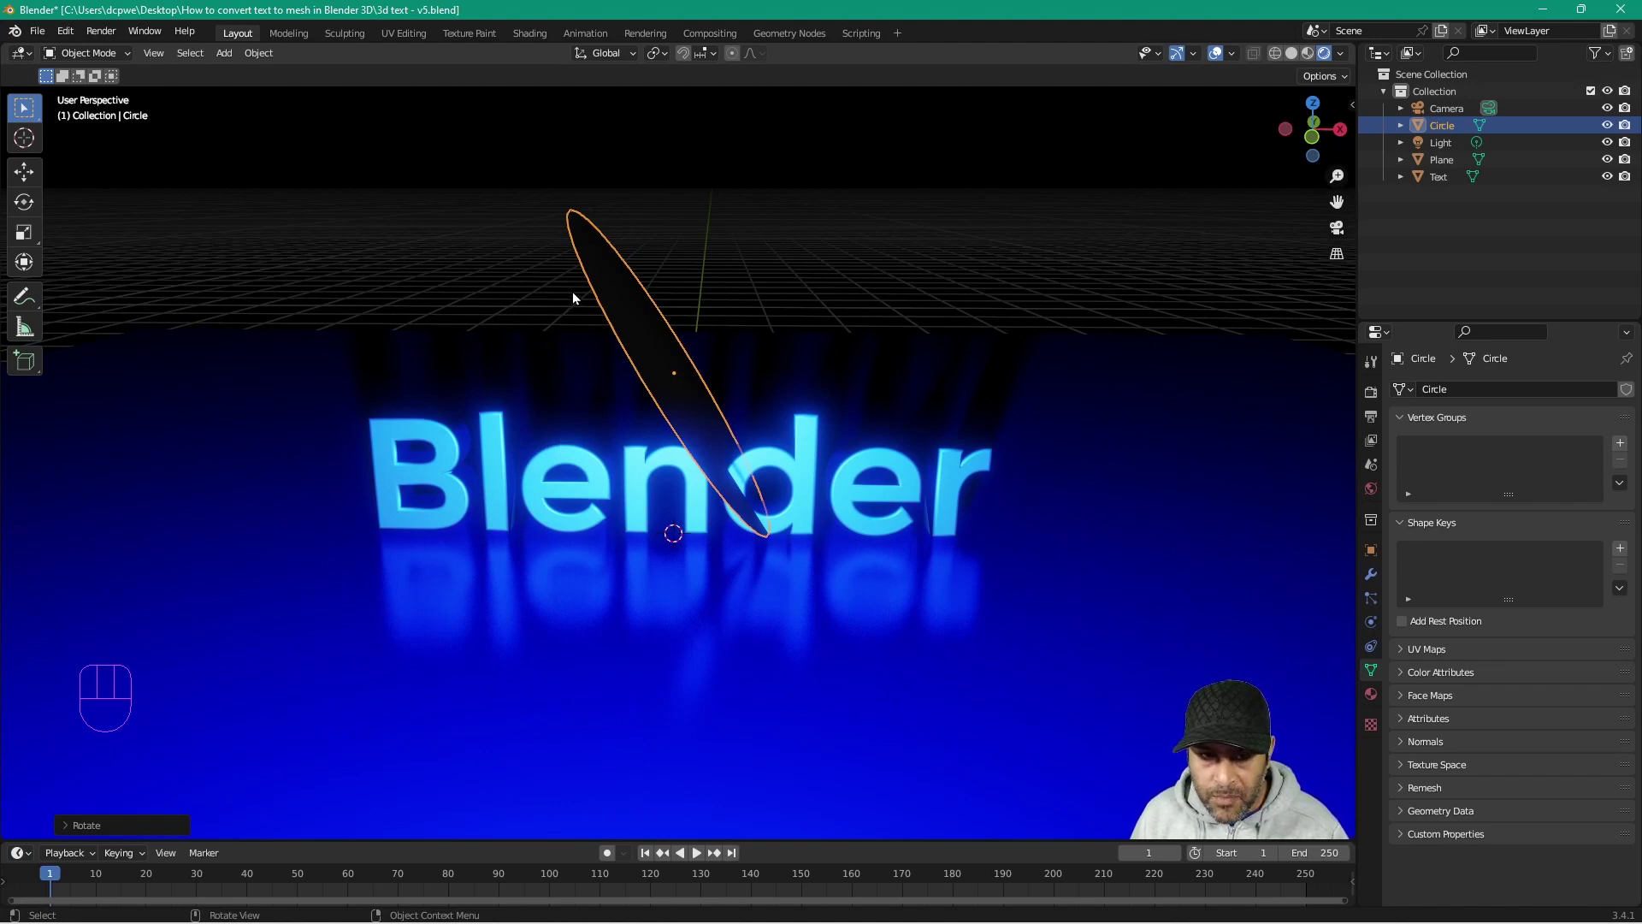
{"action": "left_click", "coordinate": [1368, 598]}
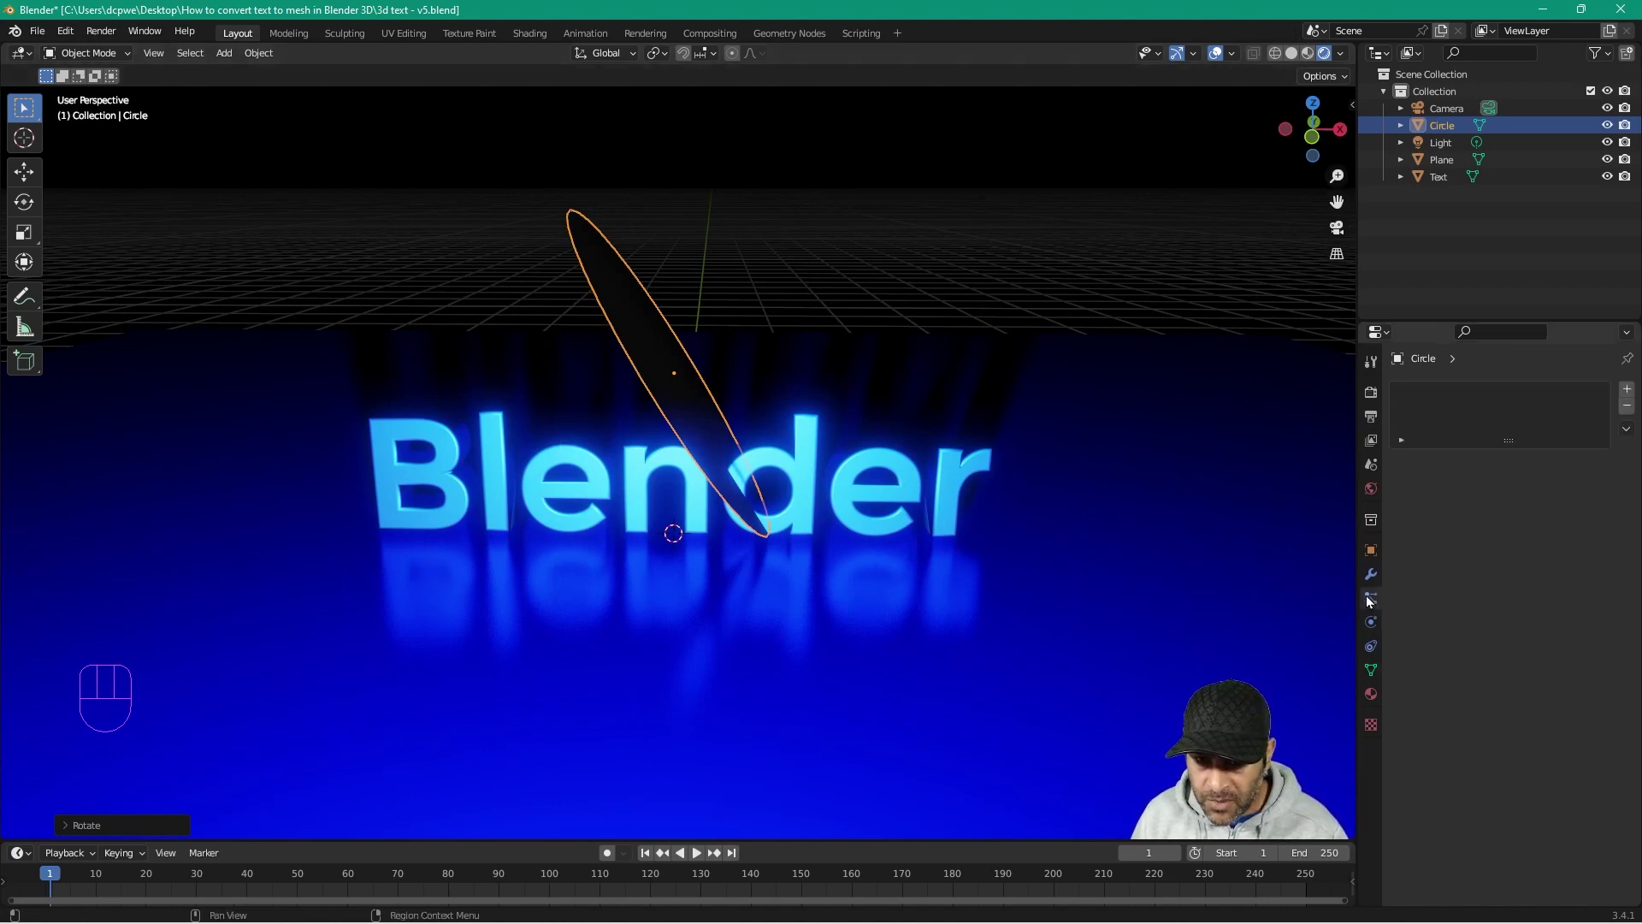
{"action": "left_click", "coordinate": [1626, 389]}
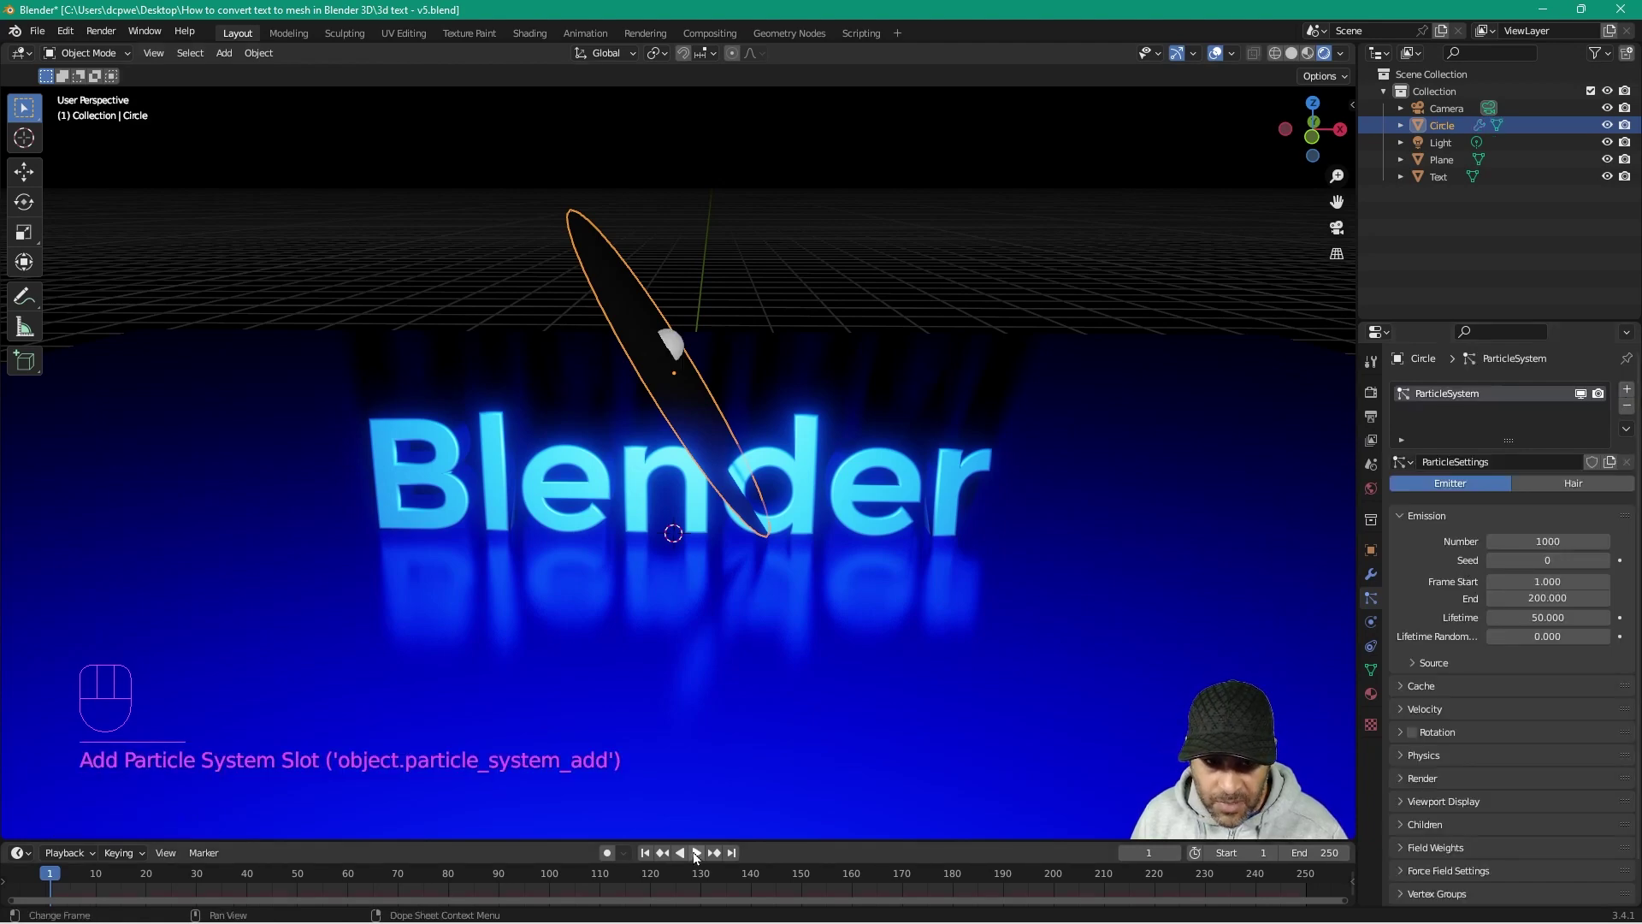
{"action": "left_click", "coordinate": [696, 854]}
{"action": "key", "text": "space"}
{"action": "right_click", "coordinate": [644, 519]}
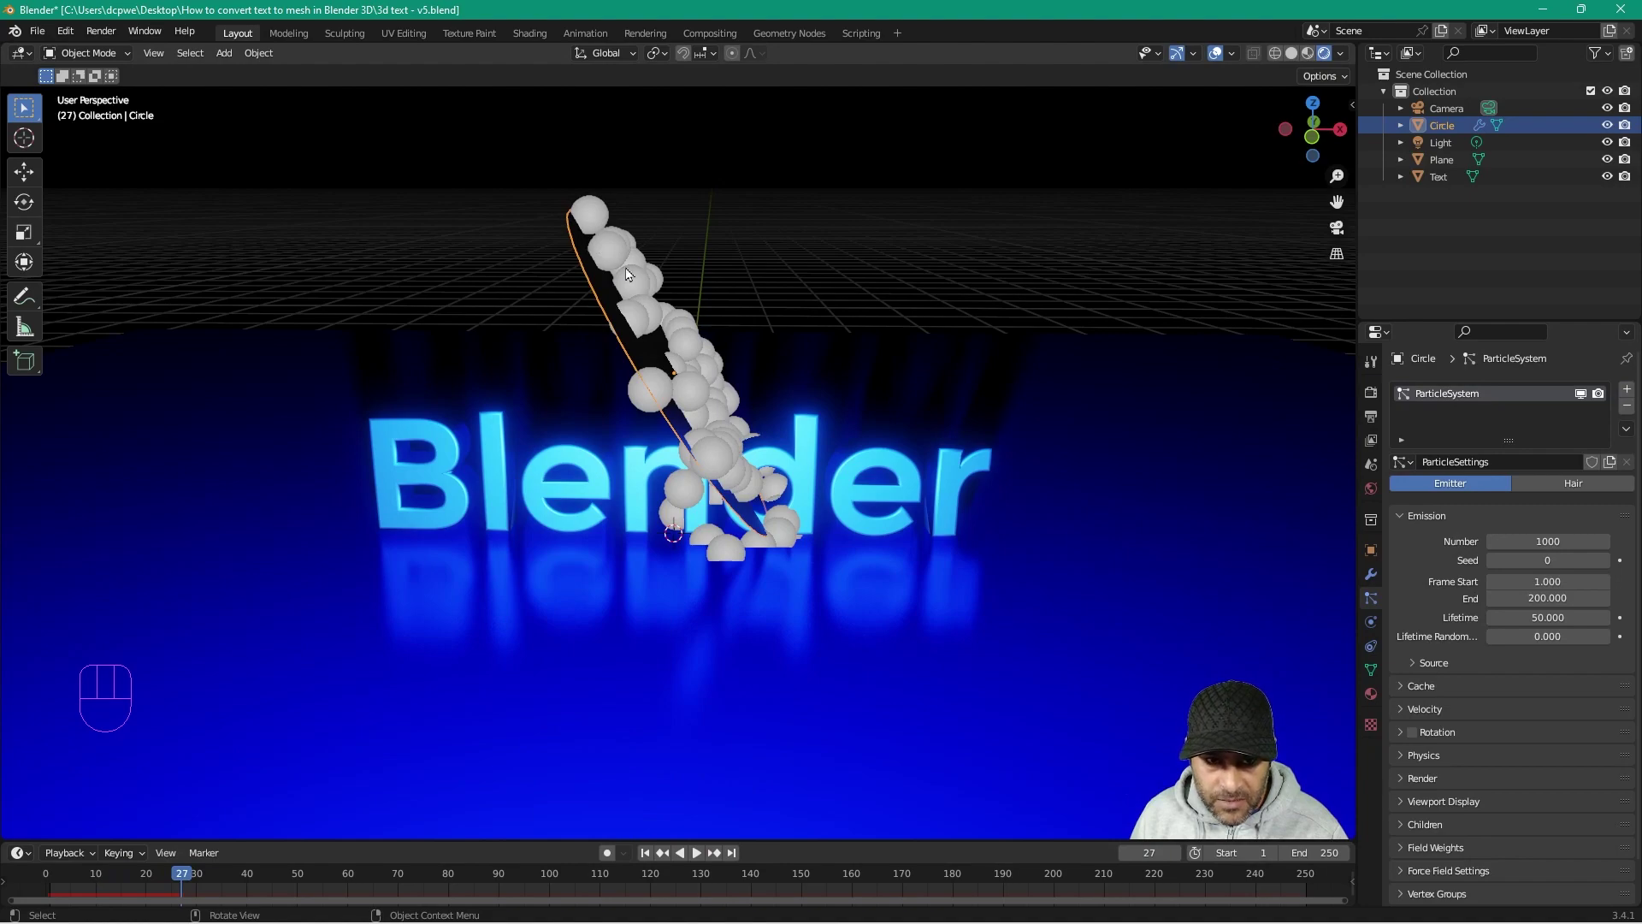
Step: In top view, move the circle about 3.8 m in the negative direction along the global X axis, clear of the text
{"action": "mouse_move", "coordinate": [646, 425]}
{"action": "middle_mouse_down"}
{"action": "mouse_move", "coordinate": [570, 440]}
{"action": "mouse_move", "coordinate": [792, 322]}
{"action": "mouse_move", "coordinate": [749, 397]}
{"action": "mouse_move", "coordinate": [646, 399]}
{"action": "mouse_move", "coordinate": [668, 402]}
{"action": "middle_mouse_up"}
{"action": "key", "text": "KP_7"}
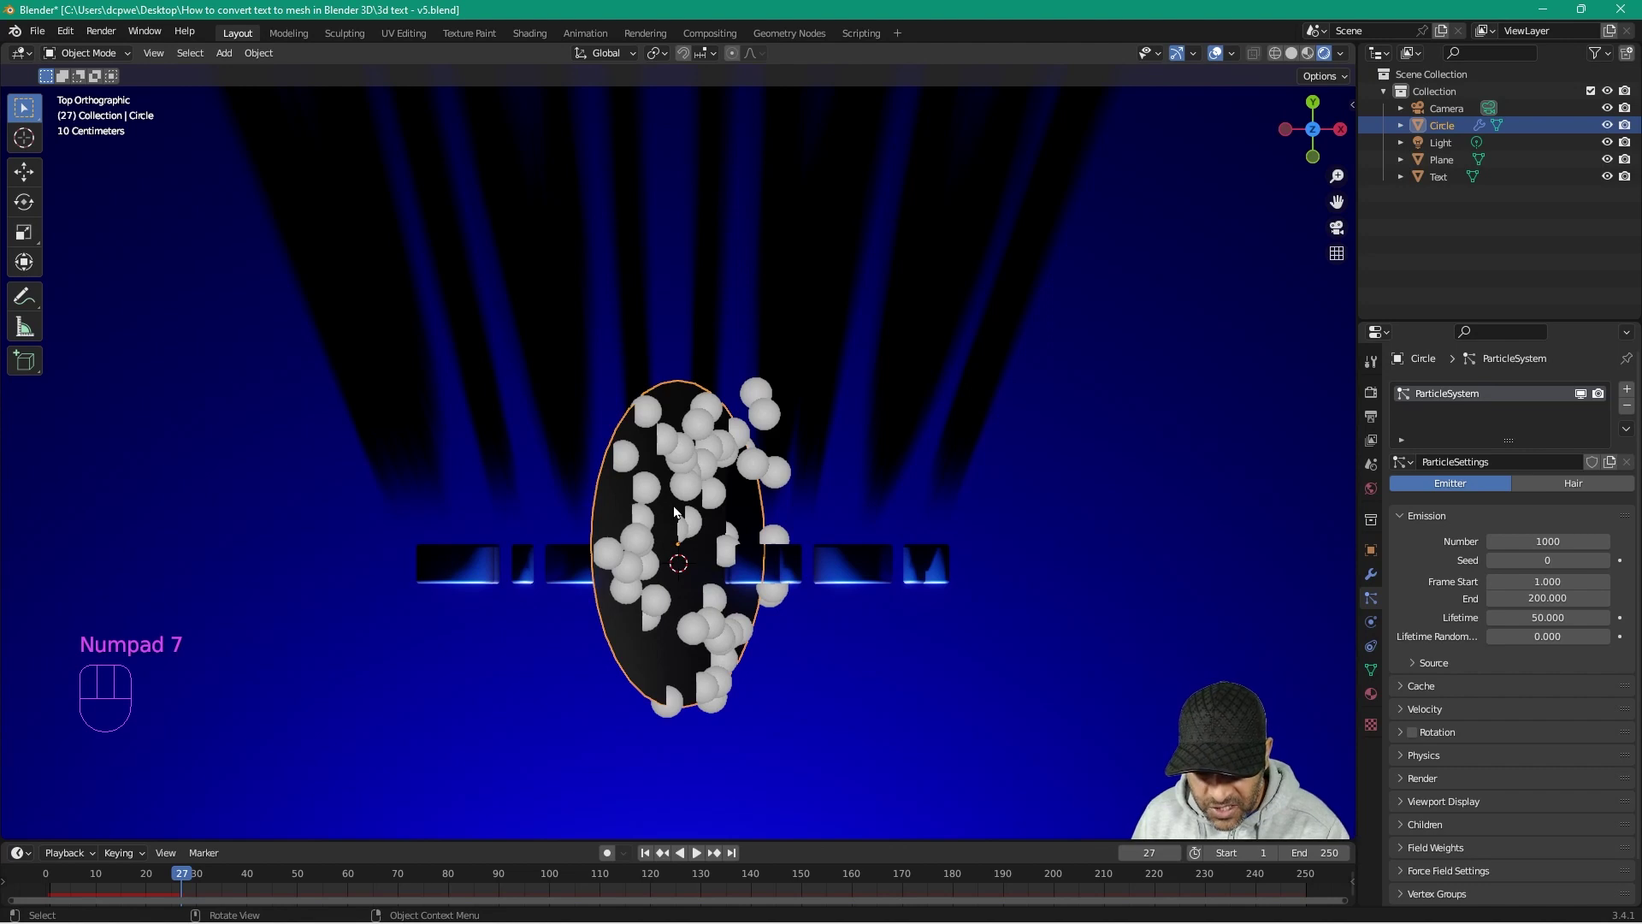
{"action": "key", "text": "g"}
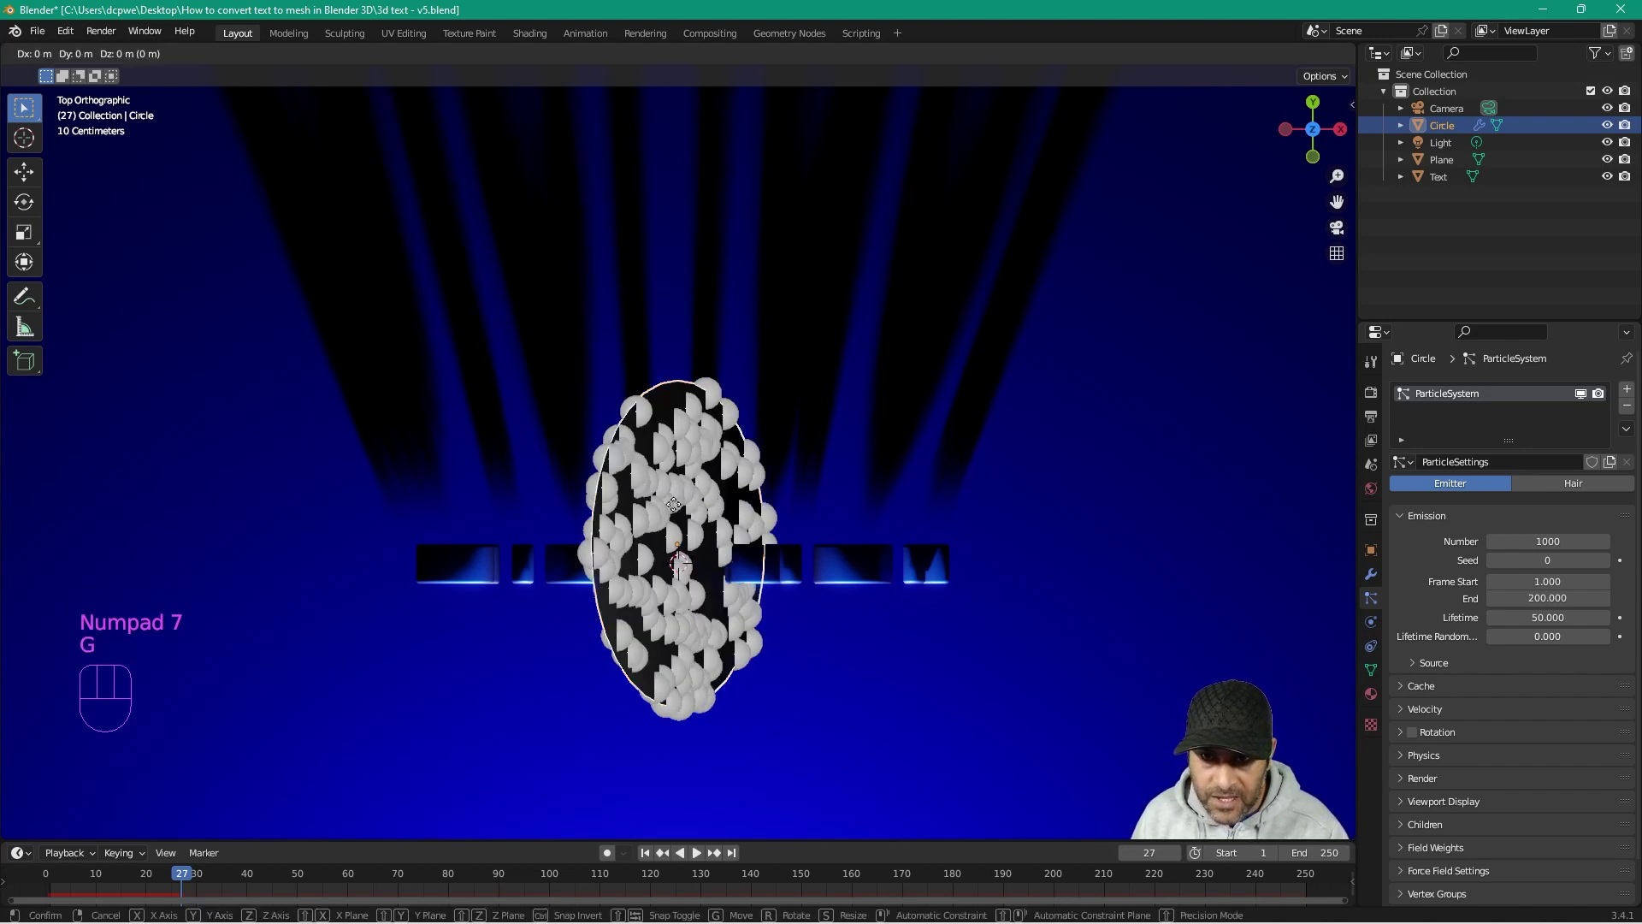
{"action": "key", "text": "x"}
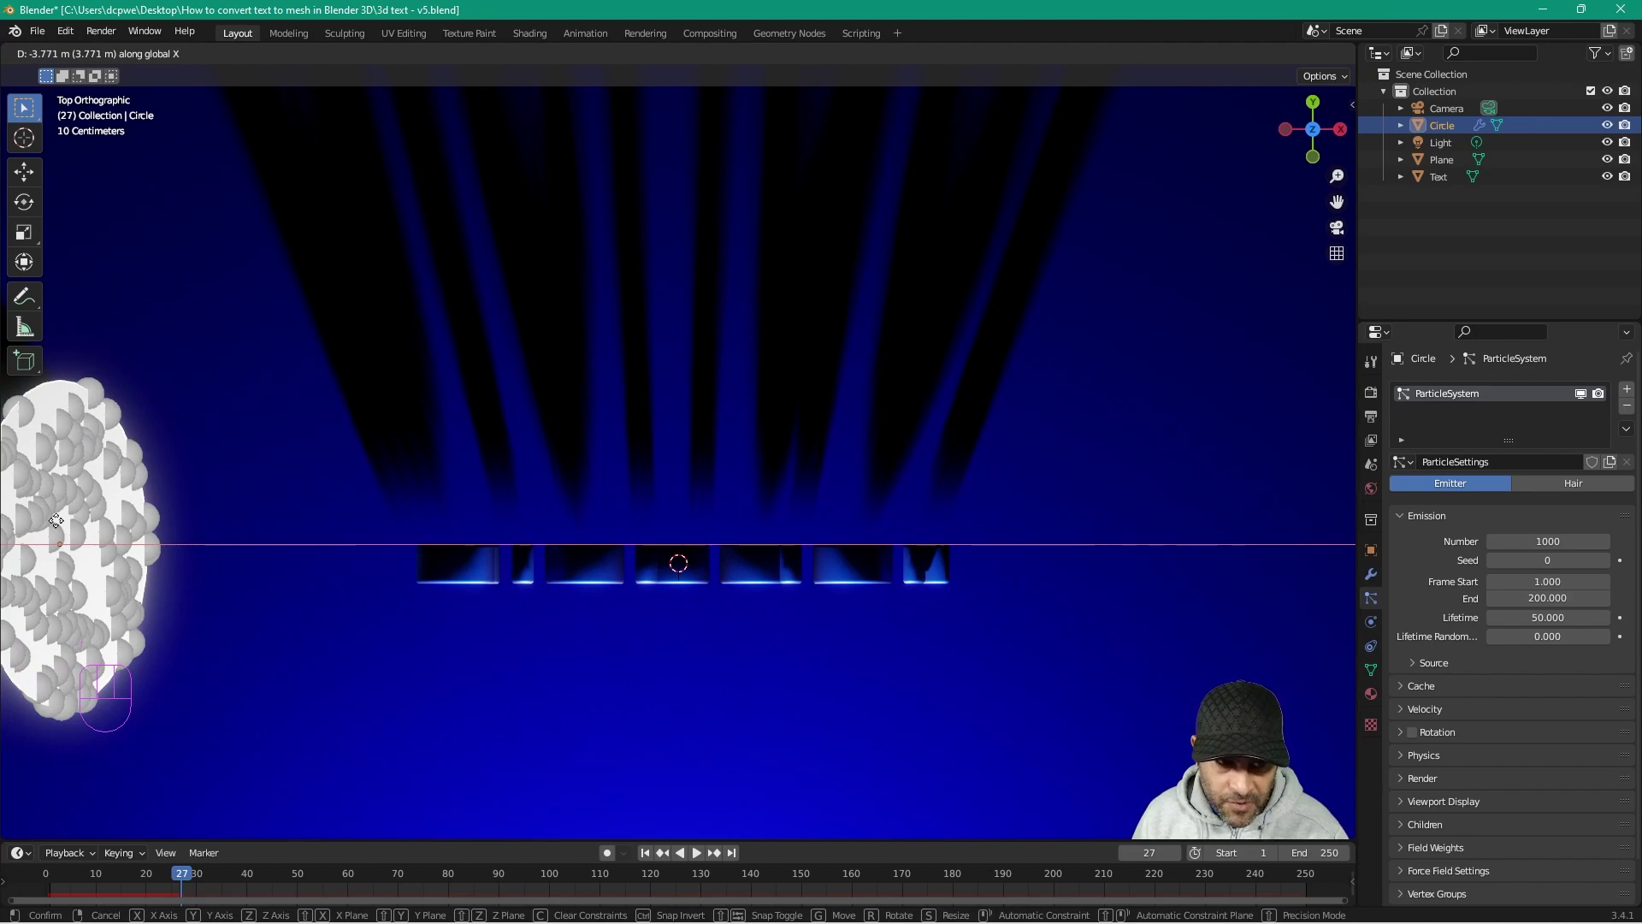
{"action": "left_click", "coordinate": [49, 521]}
Step: In camera view, move the circle about 0.5 m back along the global X axis, keeping it outside the camera frame
{"action": "key", "text": "KP_0"}
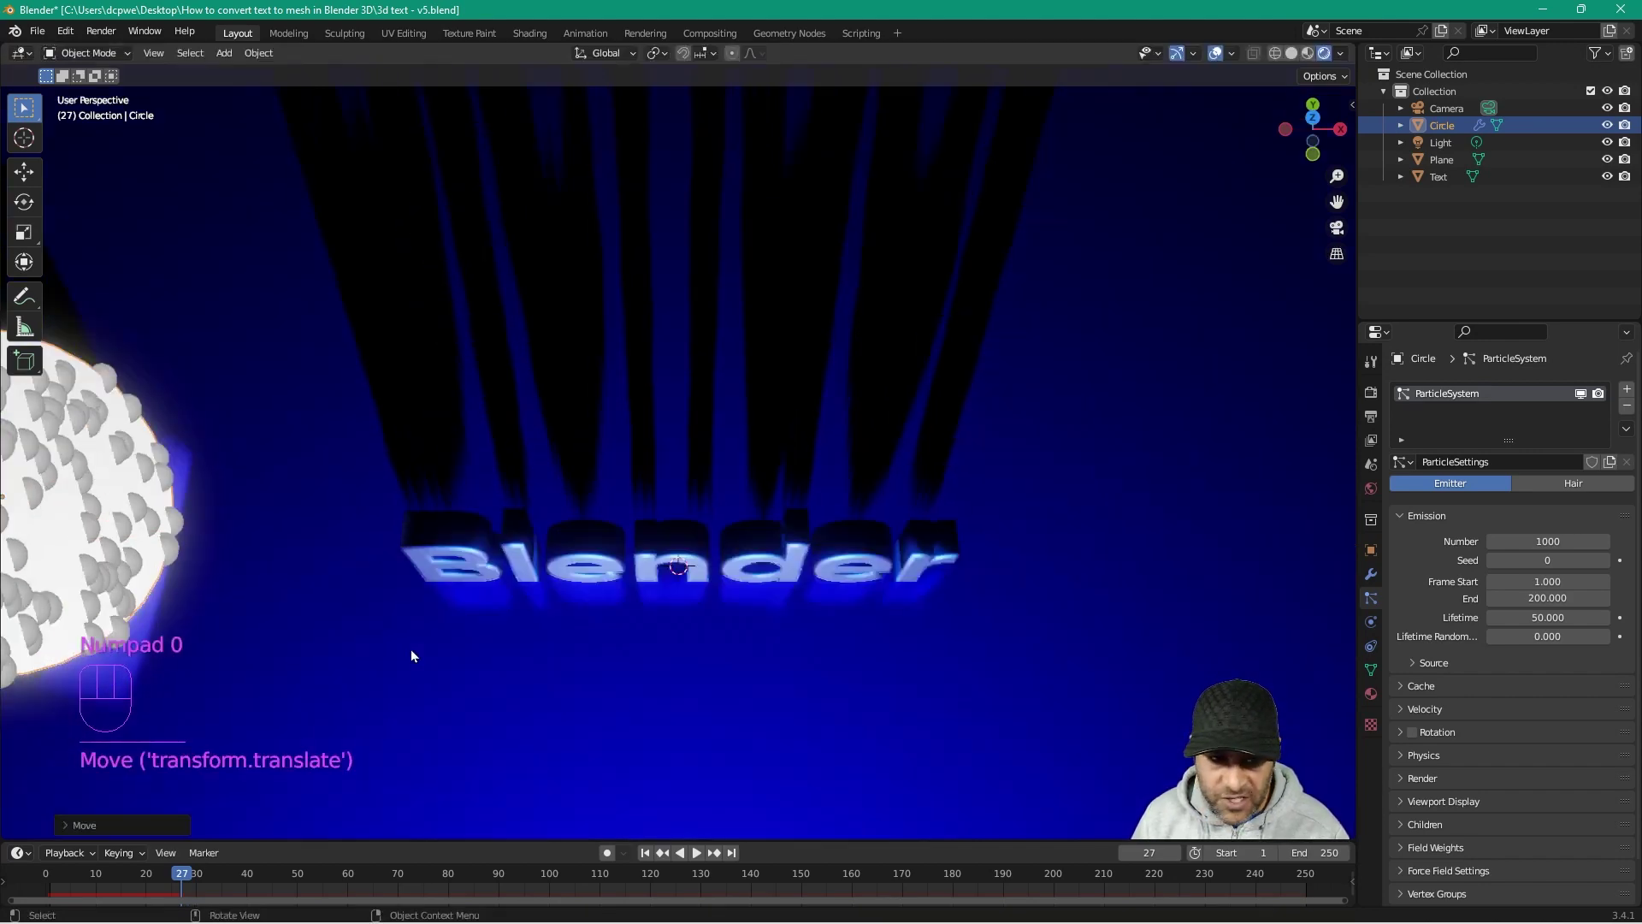
{"action": "scroll", "coordinate": [299, 553], "scroll_direction": "down", "scroll_amount": 2}
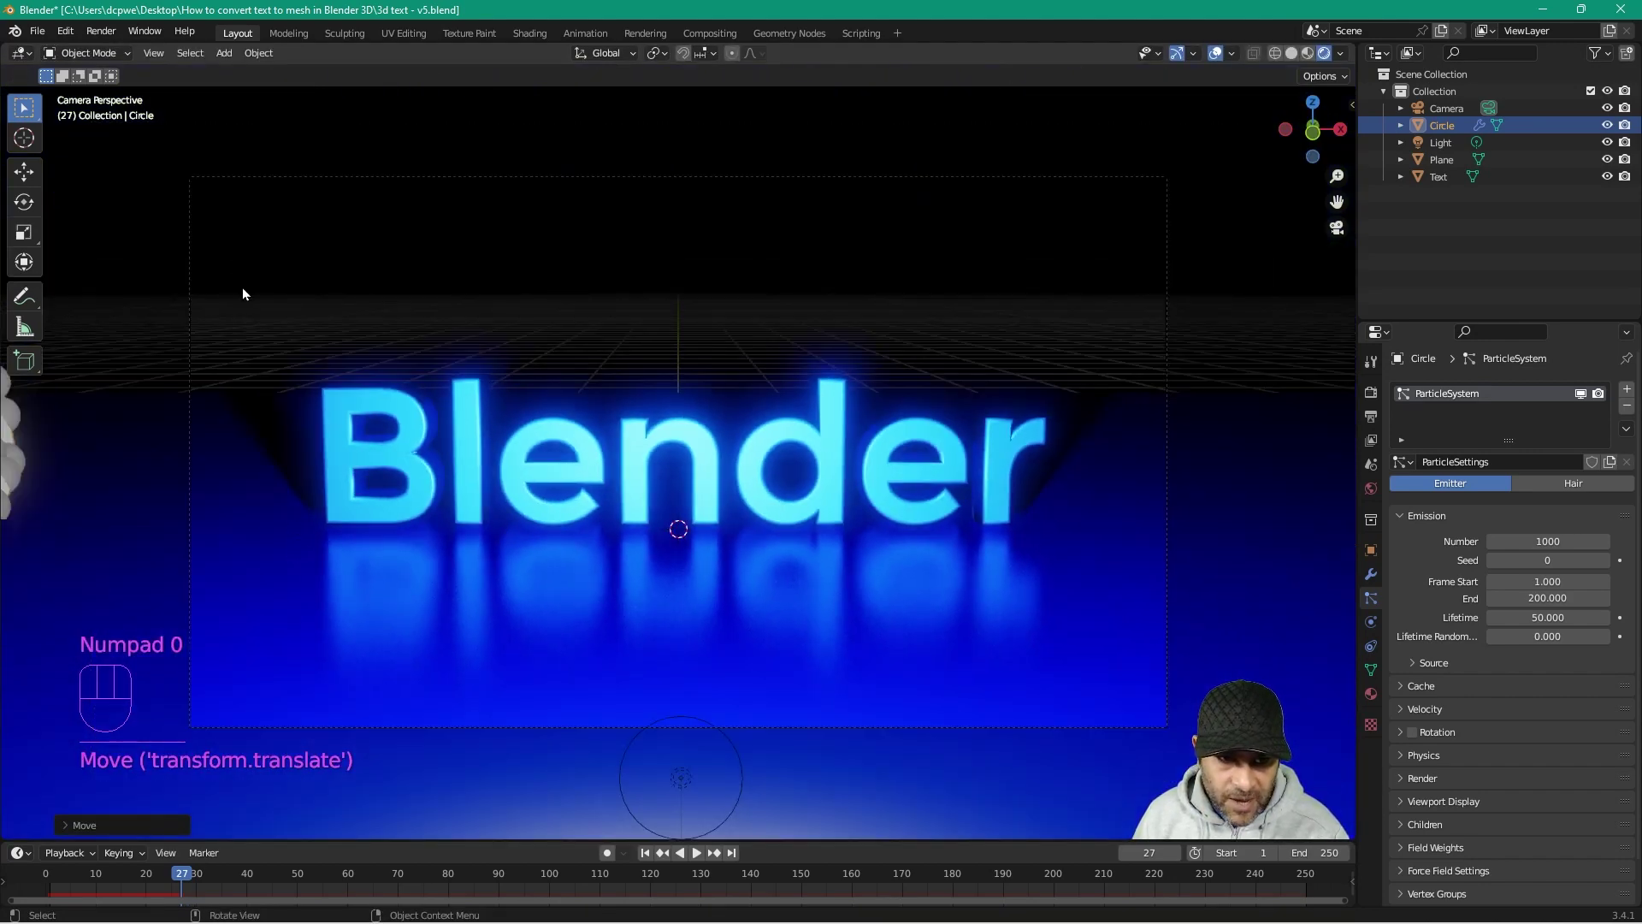
{"action": "scroll", "coordinate": [253, 524], "scroll_direction": "down", "scroll_amount": 1}
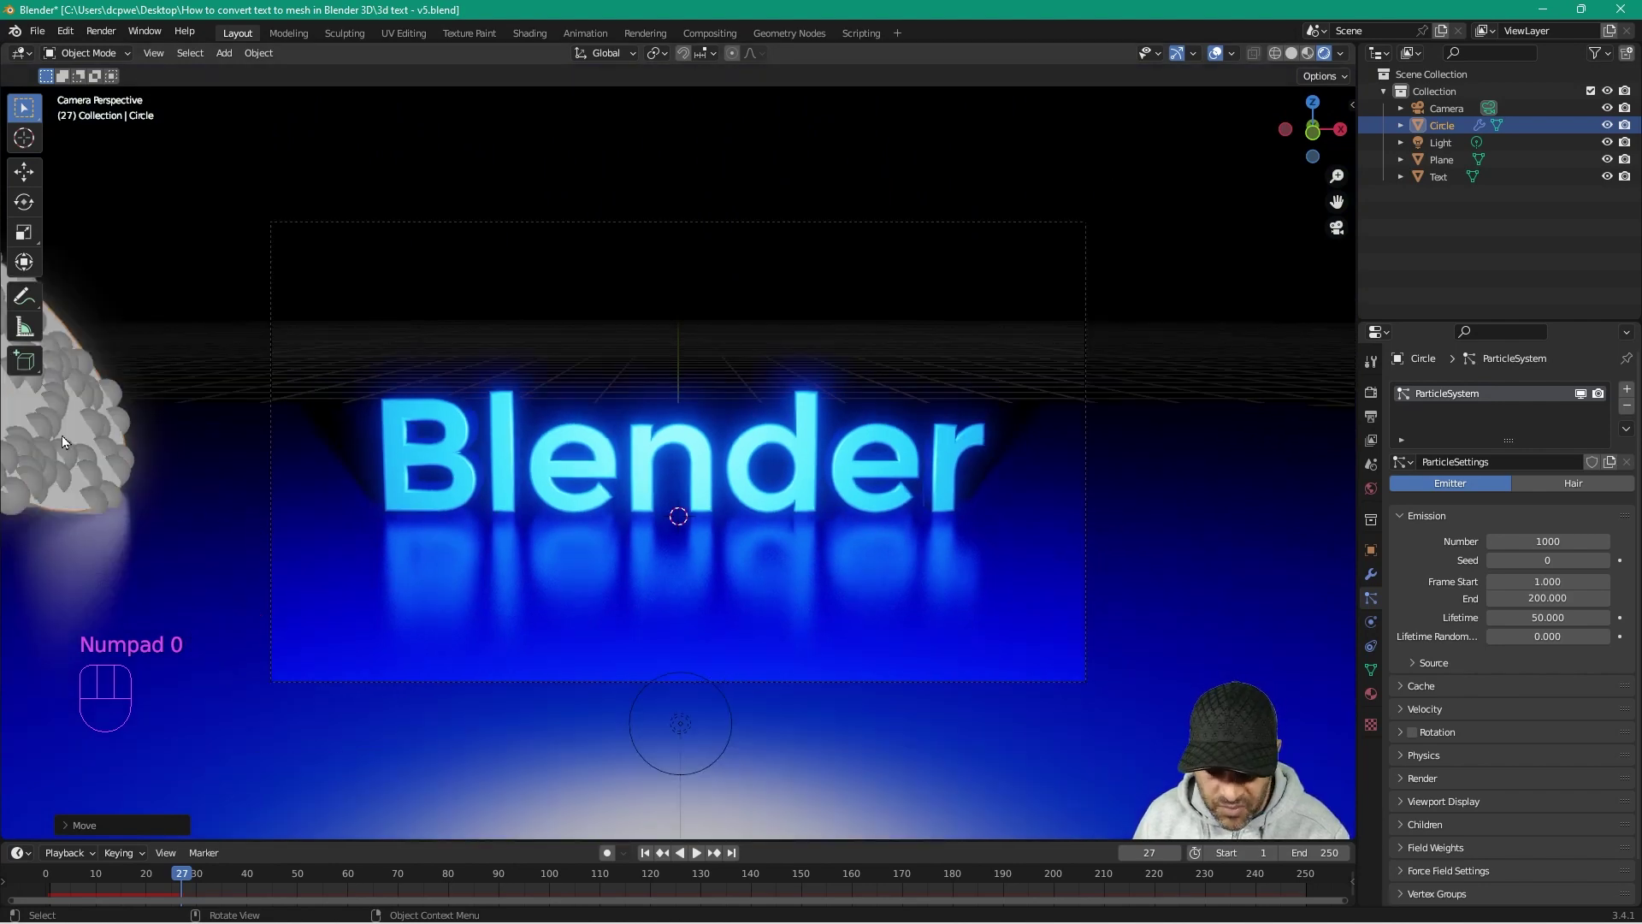
{"action": "key", "text": "g"}
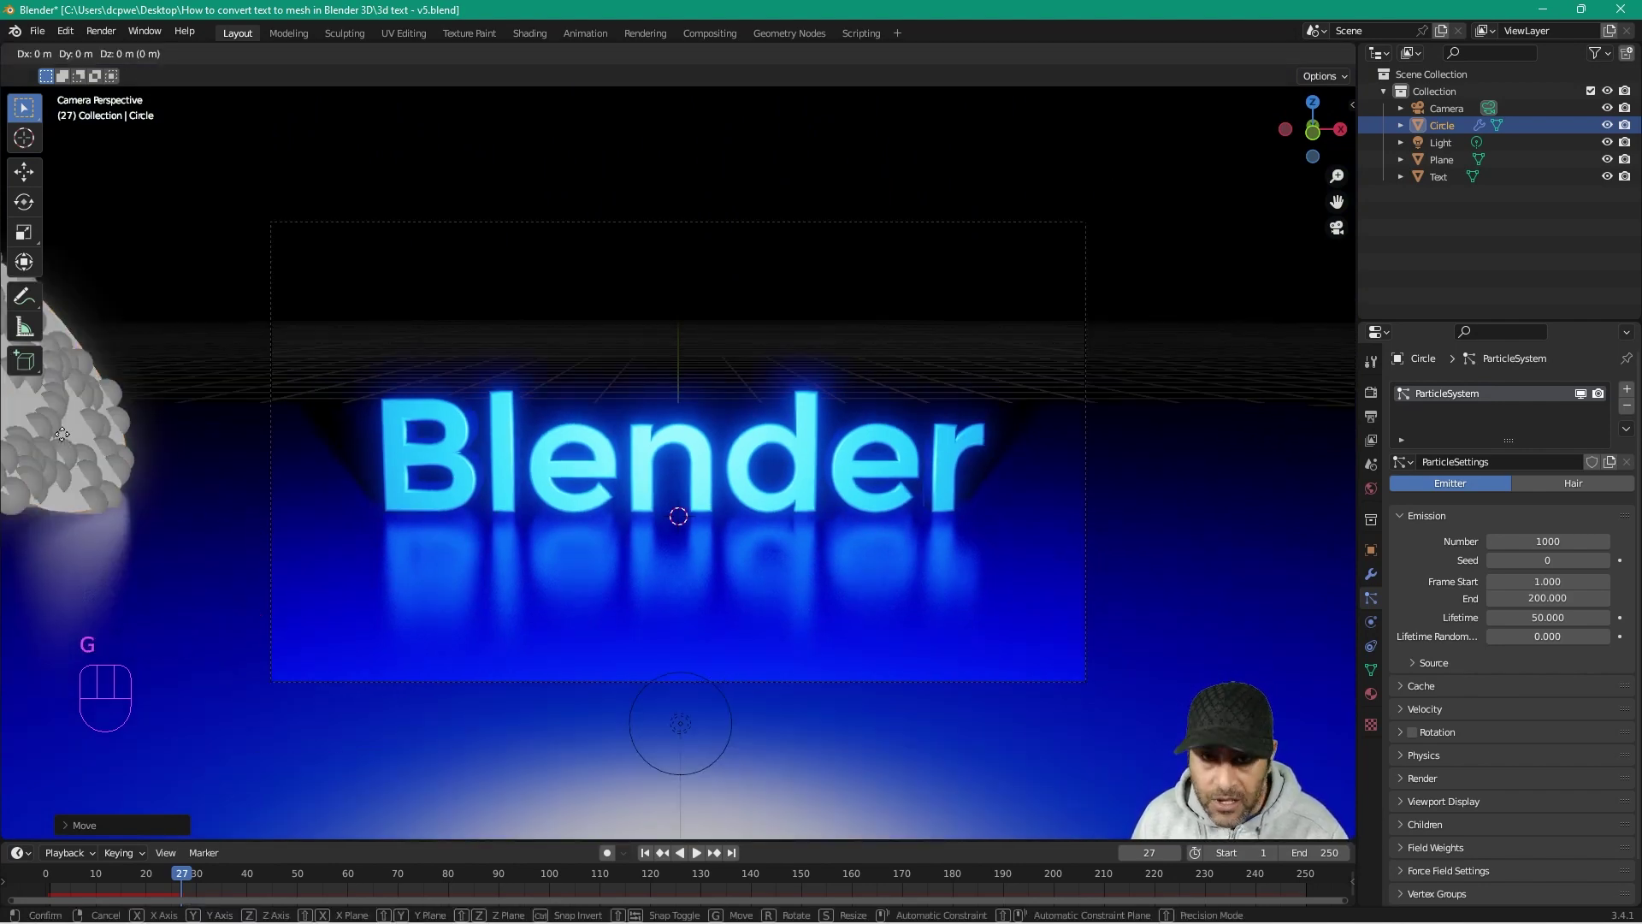
{"action": "key", "text": "x"}
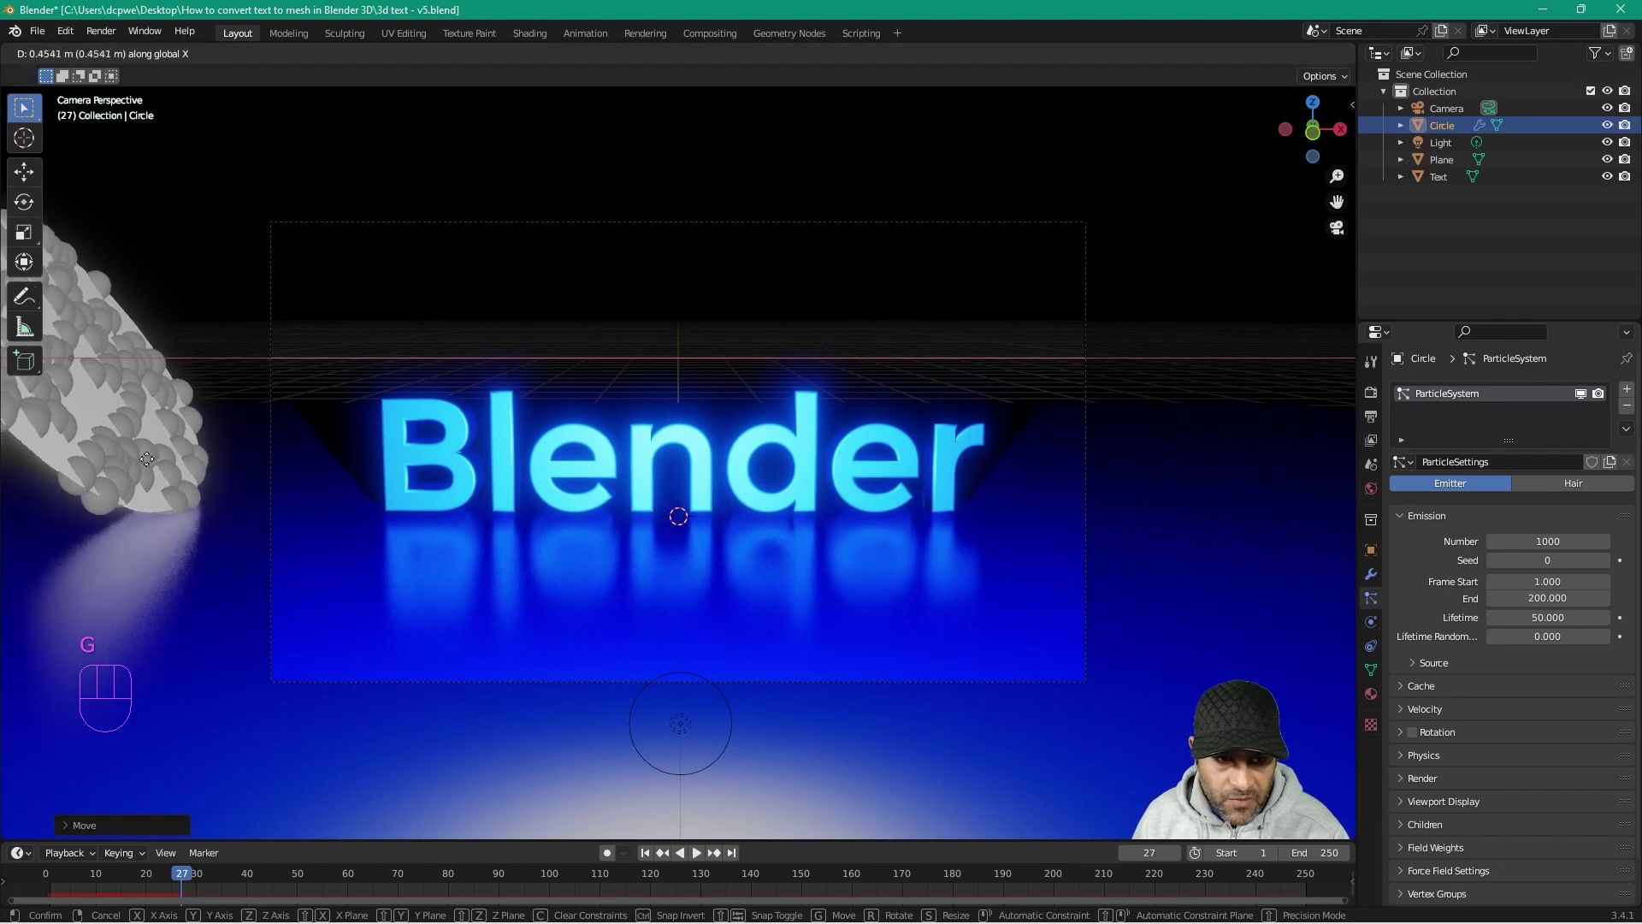
{"action": "left_click", "coordinate": [152, 461]}
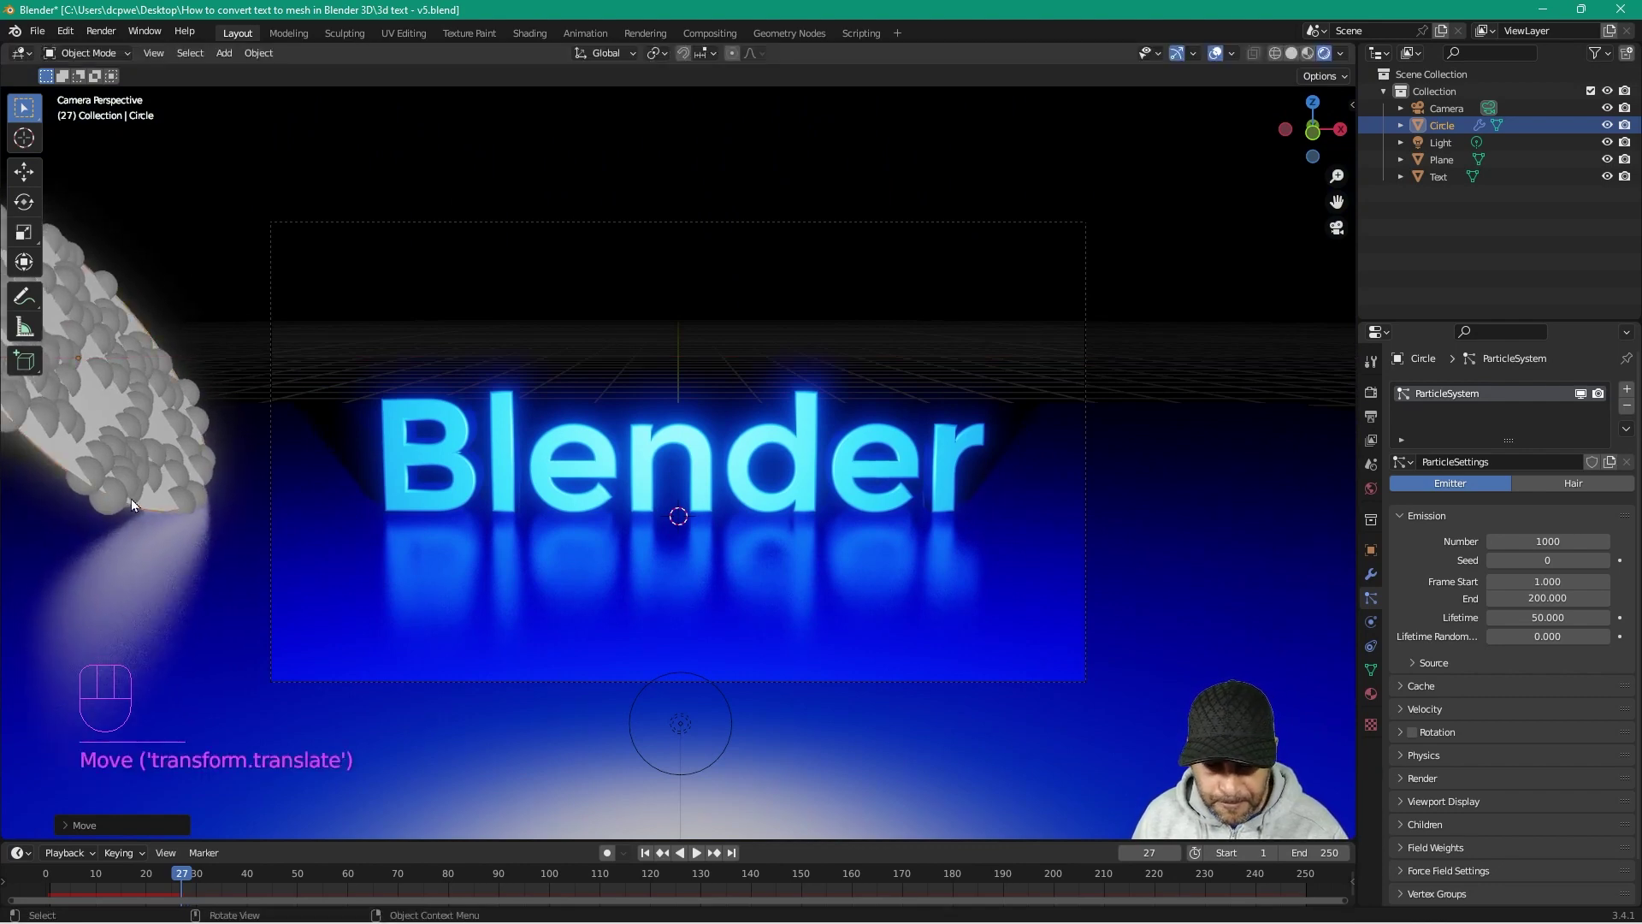
Step: Play the animation and add Collision physics to the floor plane
{"action": "left_click", "coordinate": [696, 853]}
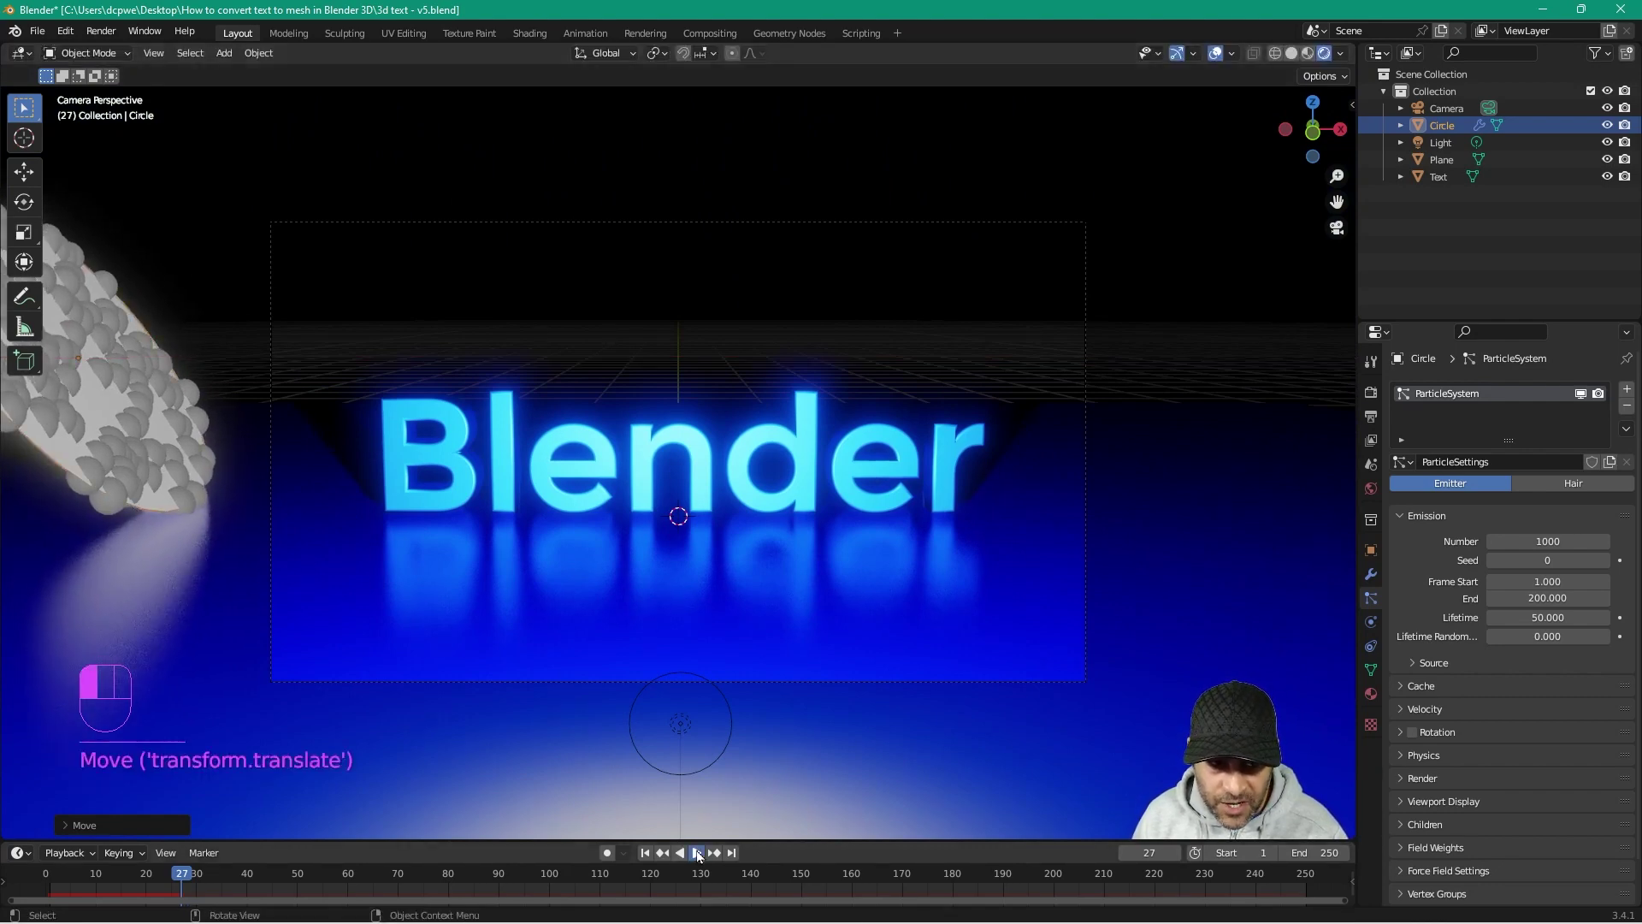
{"action": "mouse_move", "coordinate": [317, 633]}
{"action": "middle_mouse_down"}
{"action": "mouse_move", "coordinate": [331, 647]}
{"action": "mouse_move", "coordinate": [341, 585]}
{"action": "mouse_move", "coordinate": [344, 686]}
{"action": "mouse_move", "coordinate": [305, 634]}
{"action": "middle_mouse_up"}
{"action": "left_click", "coordinate": [994, 672]}
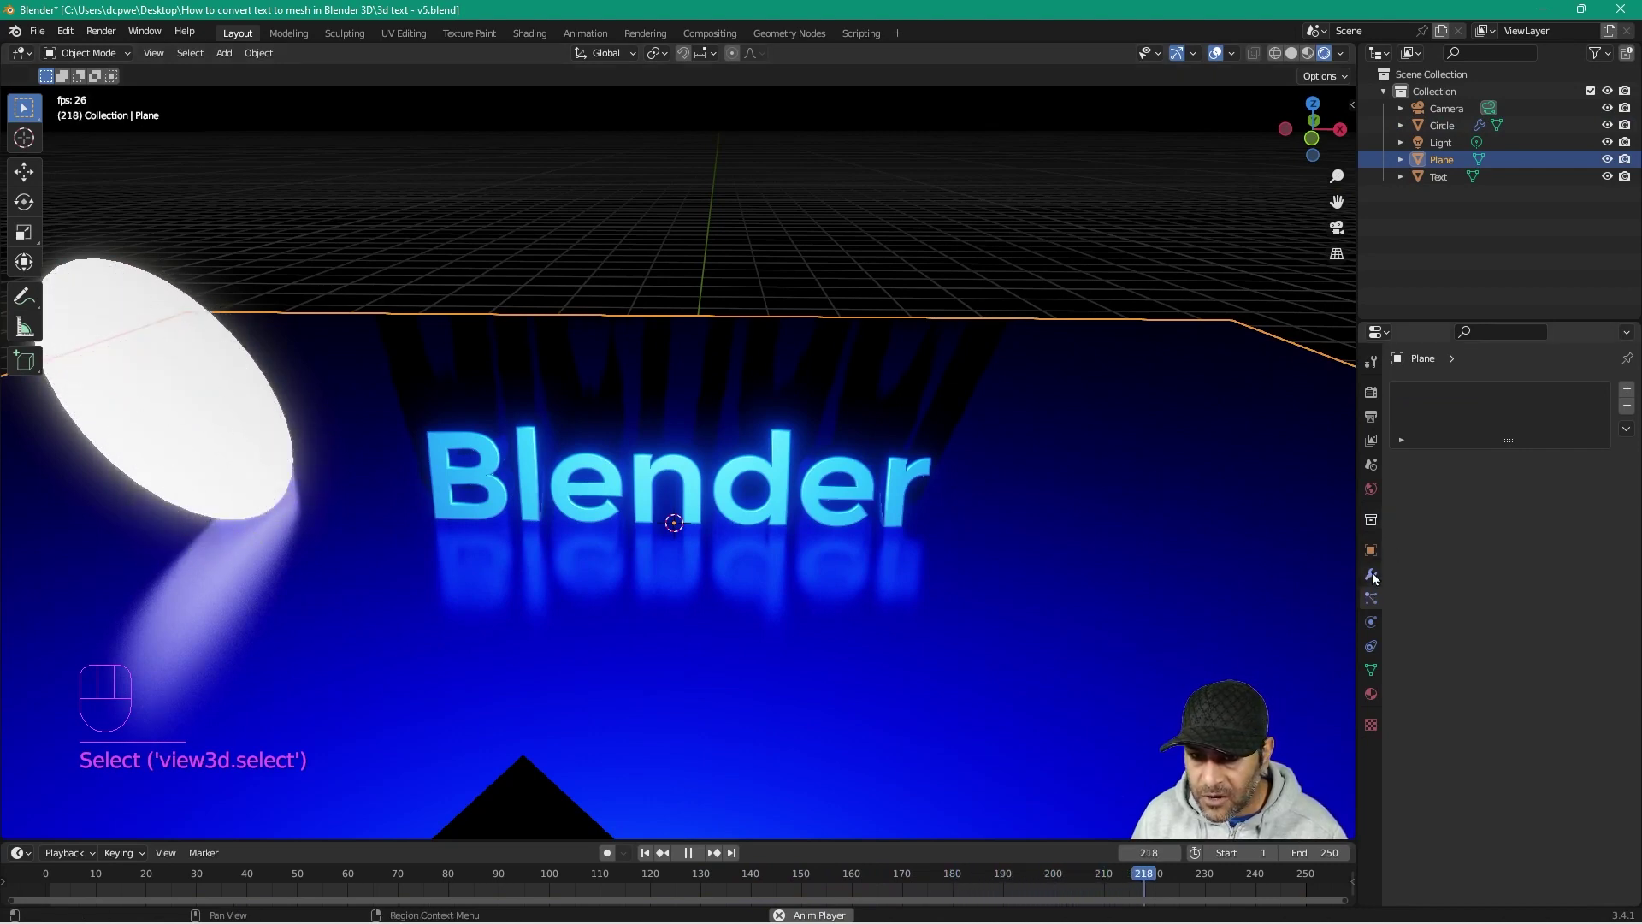
{"action": "left_click", "coordinate": [1372, 623]}
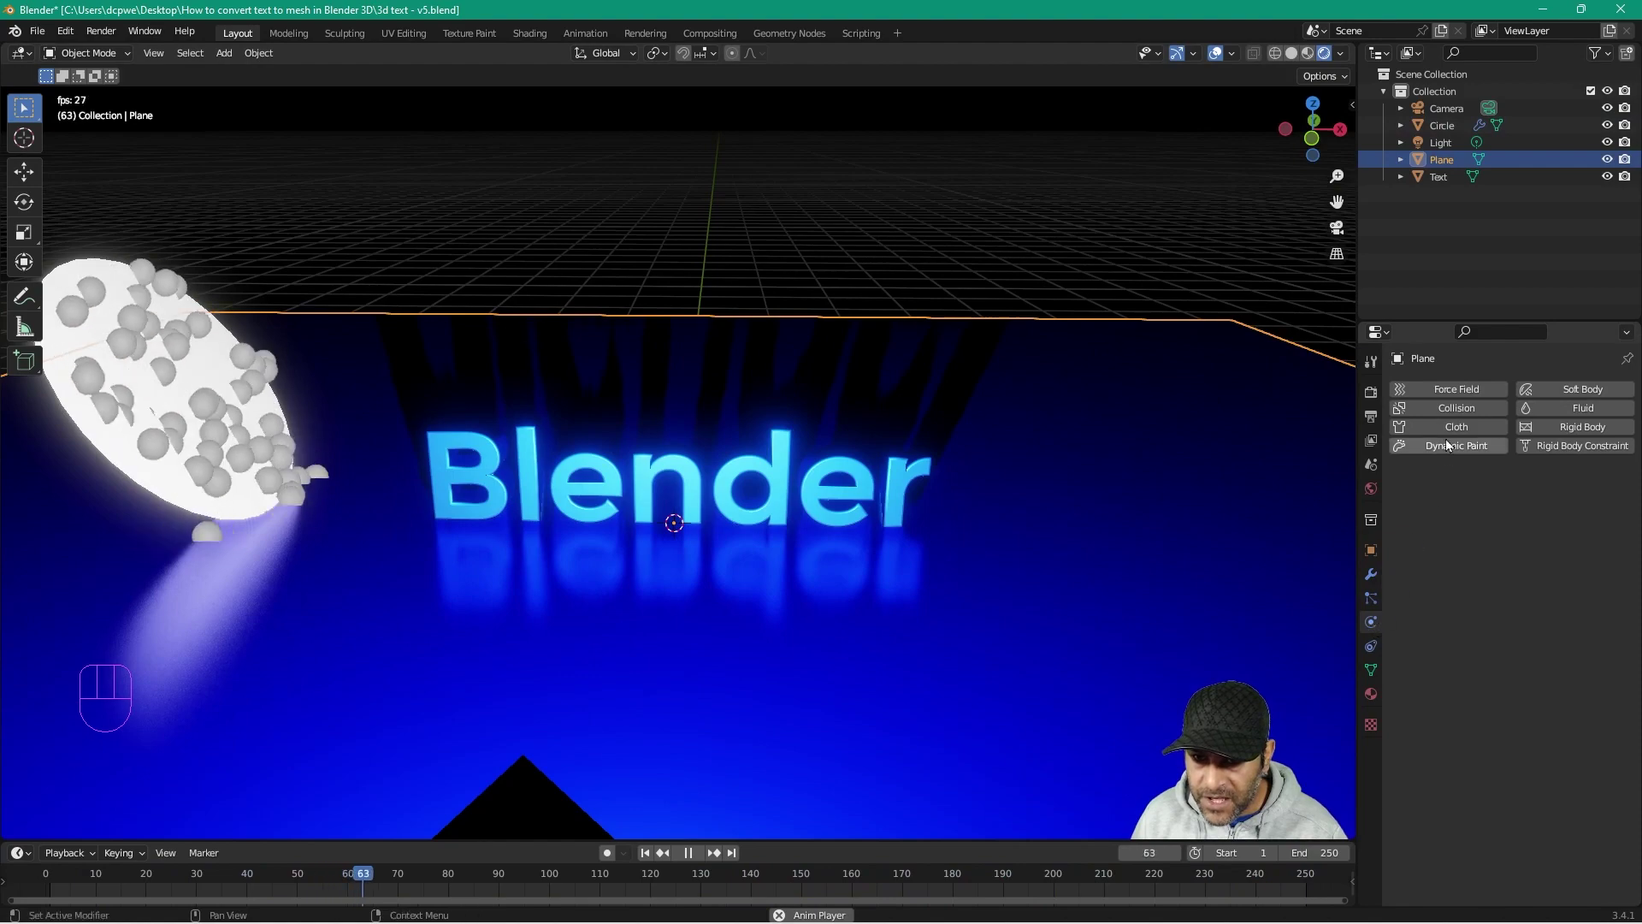
{"action": "left_click", "coordinate": [1445, 407]}
Step: Select the Blender text and make sure it is converted to a mesh
{"action": "middle_click_drag", "start_coordinate": [604, 588], "coordinate": [571, 616]}
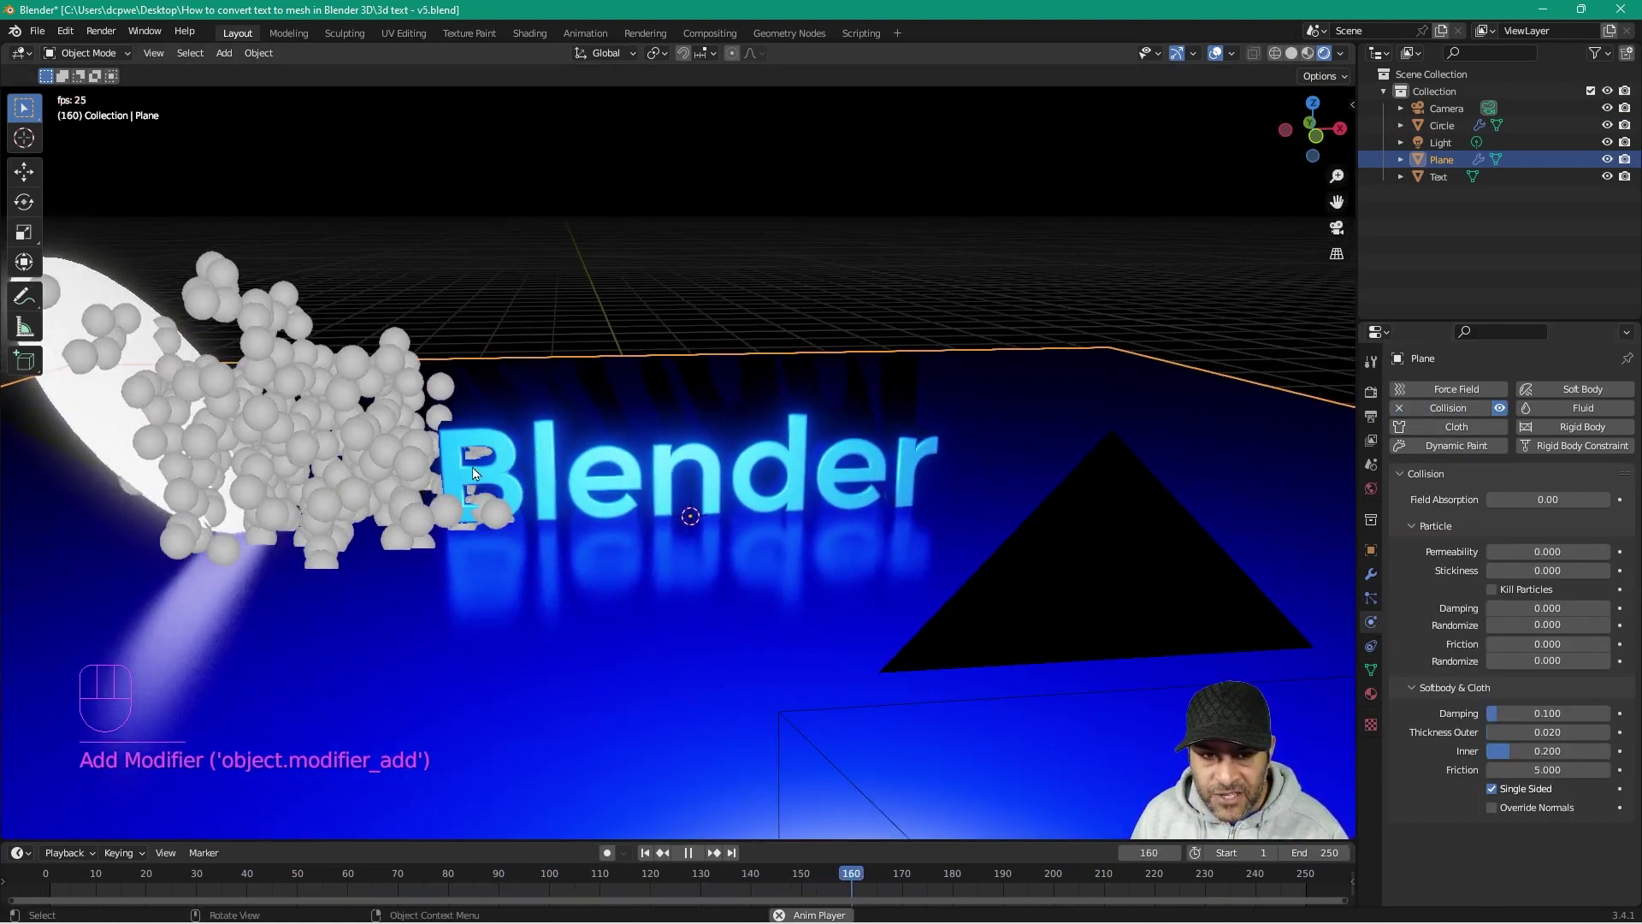
{"action": "left_click", "coordinate": [759, 468]}
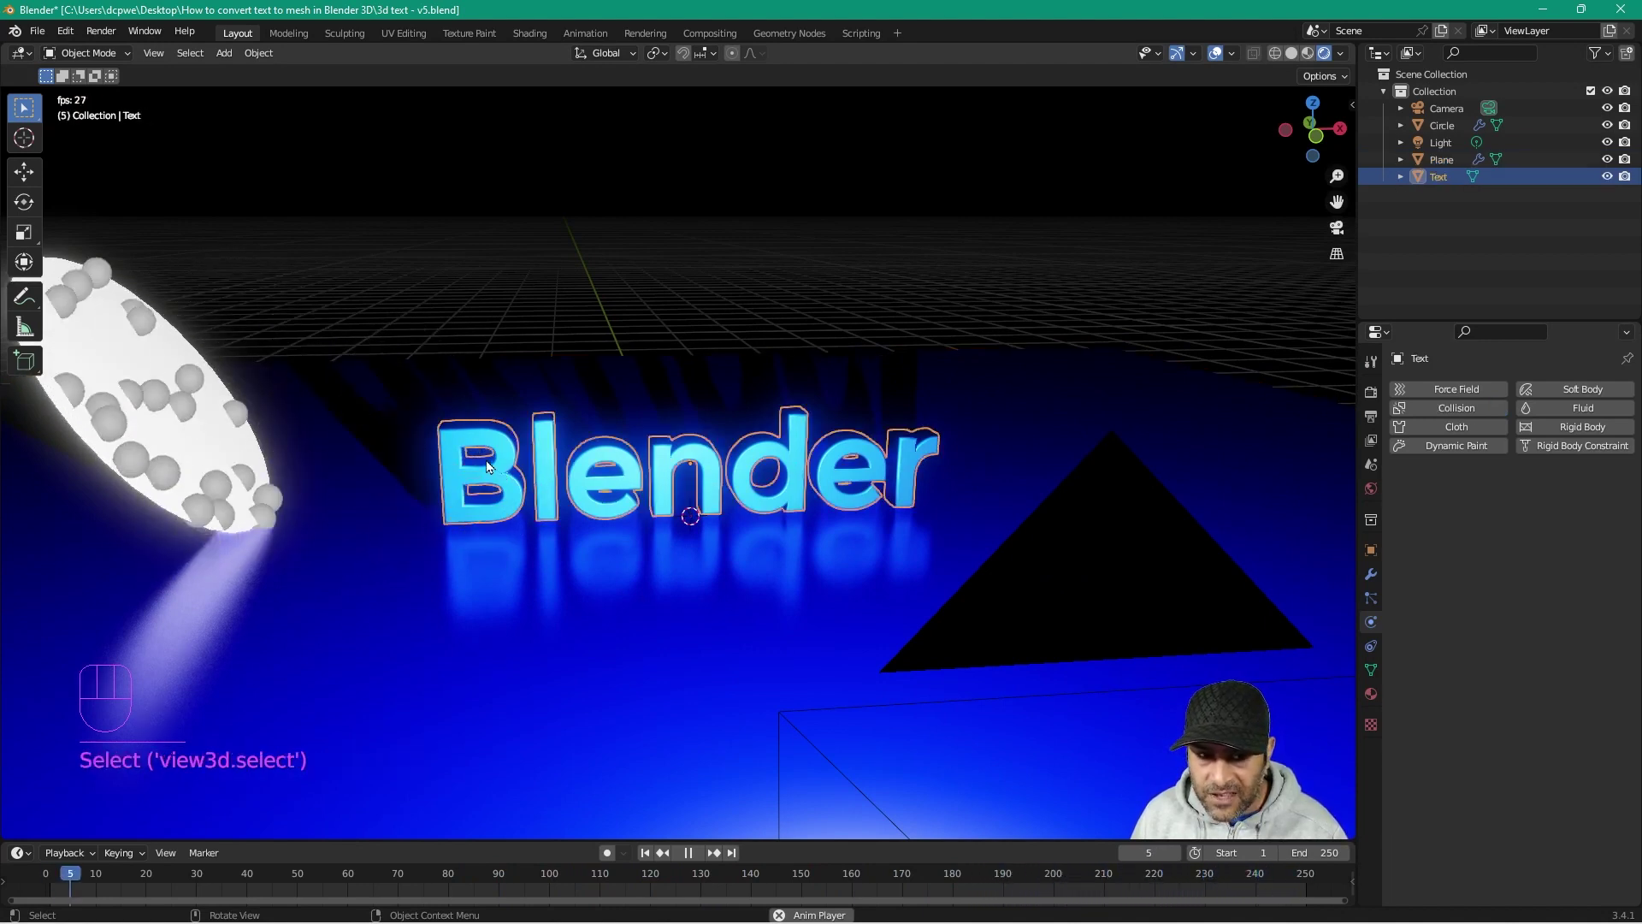
{"action": "middle_click_drag", "start_coordinate": [547, 481], "coordinate": [690, 454]}
{"action": "left_click", "coordinate": [689, 454]}
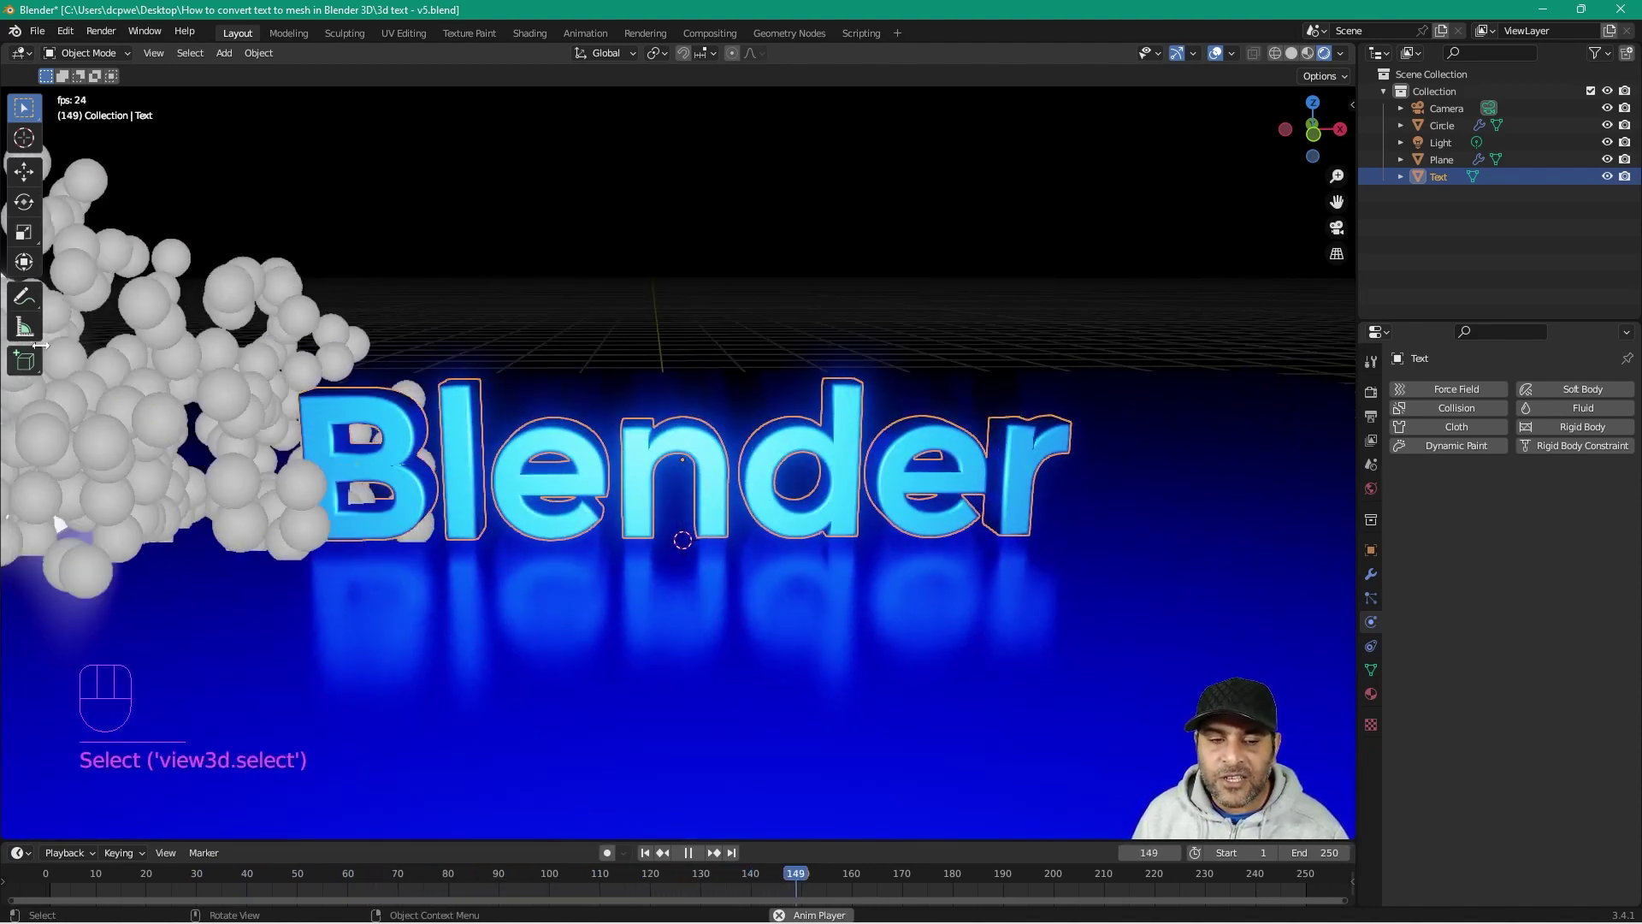
{"action": "left_click", "coordinate": [682, 462]}
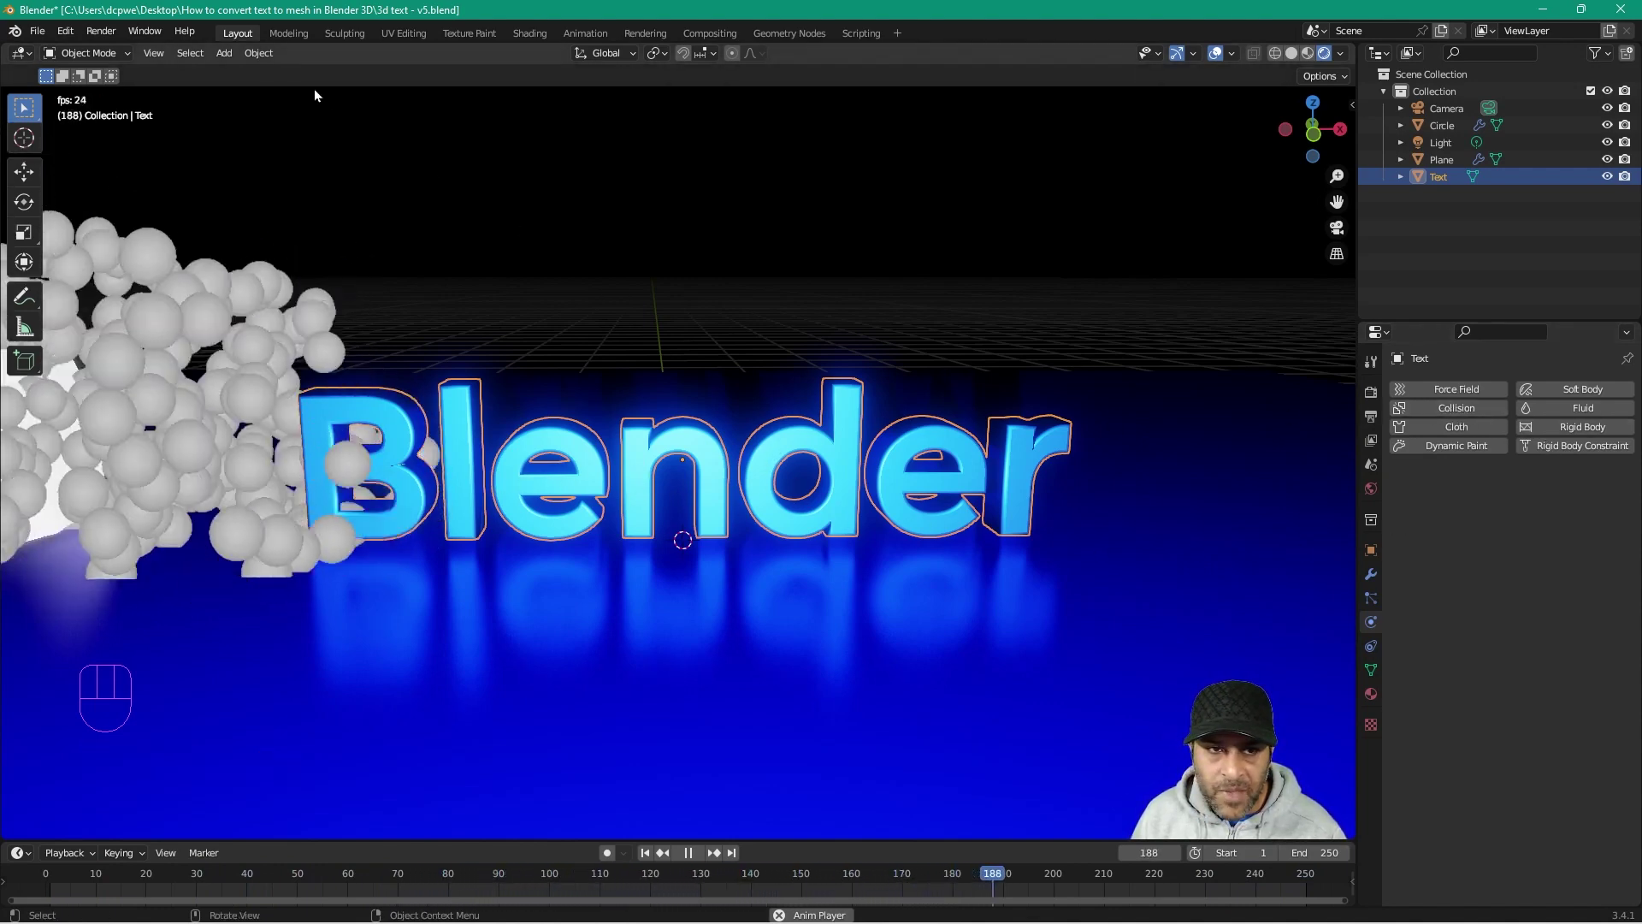
{"action": "left_click", "coordinate": [258, 53]}
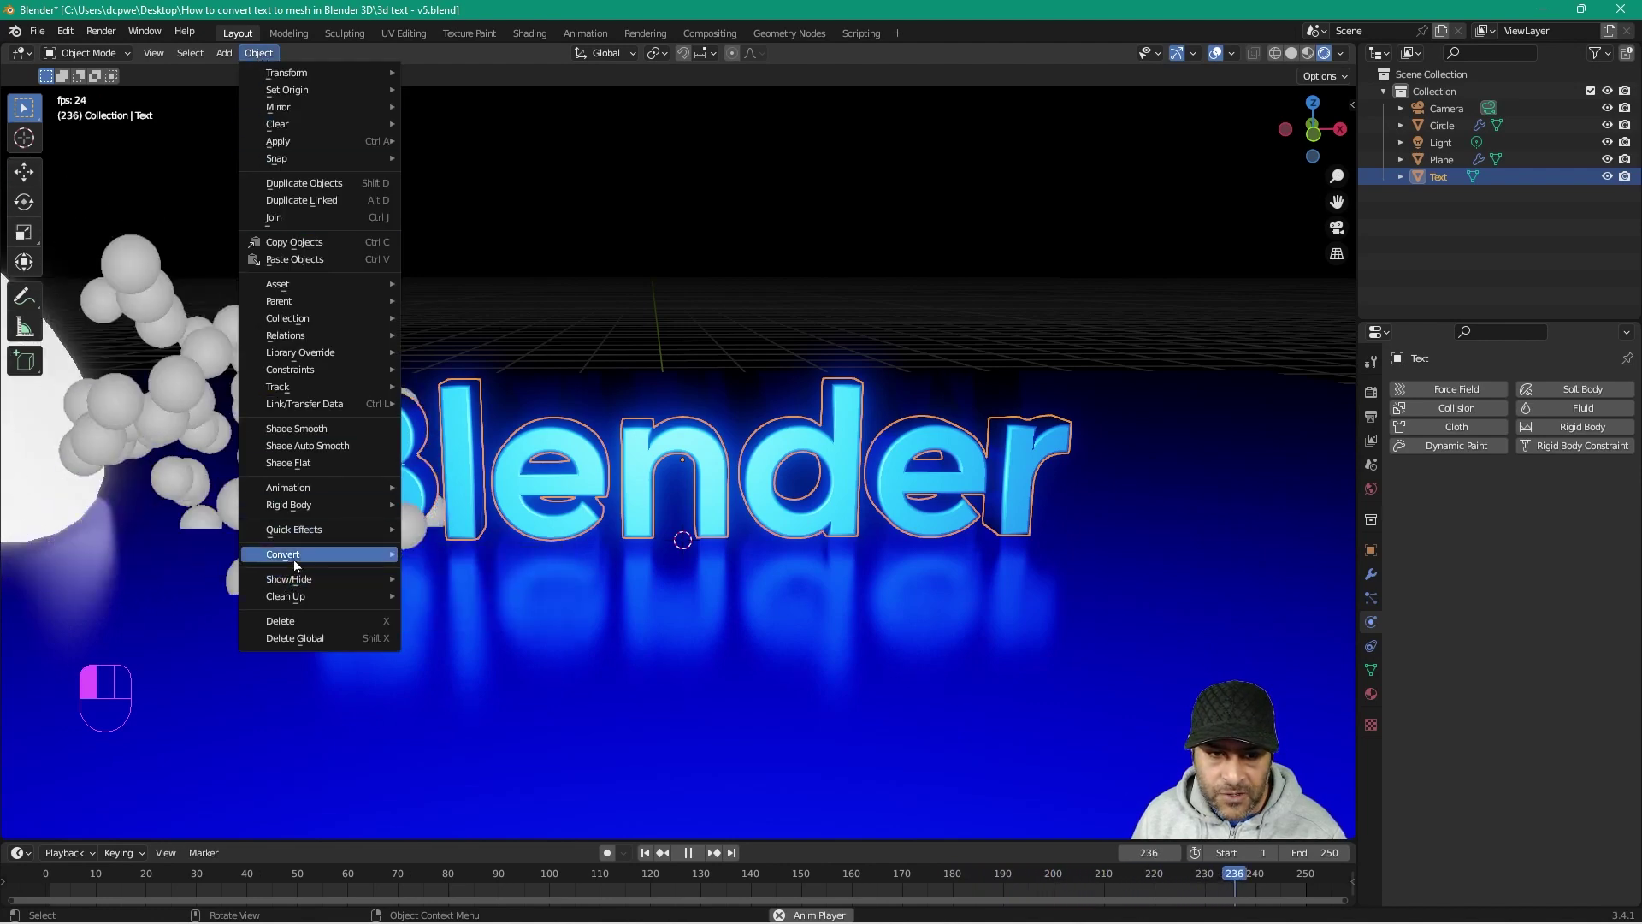
{"action": "mouse_move", "coordinate": [295, 556]}
{"action": "left_click", "coordinate": [445, 575]}
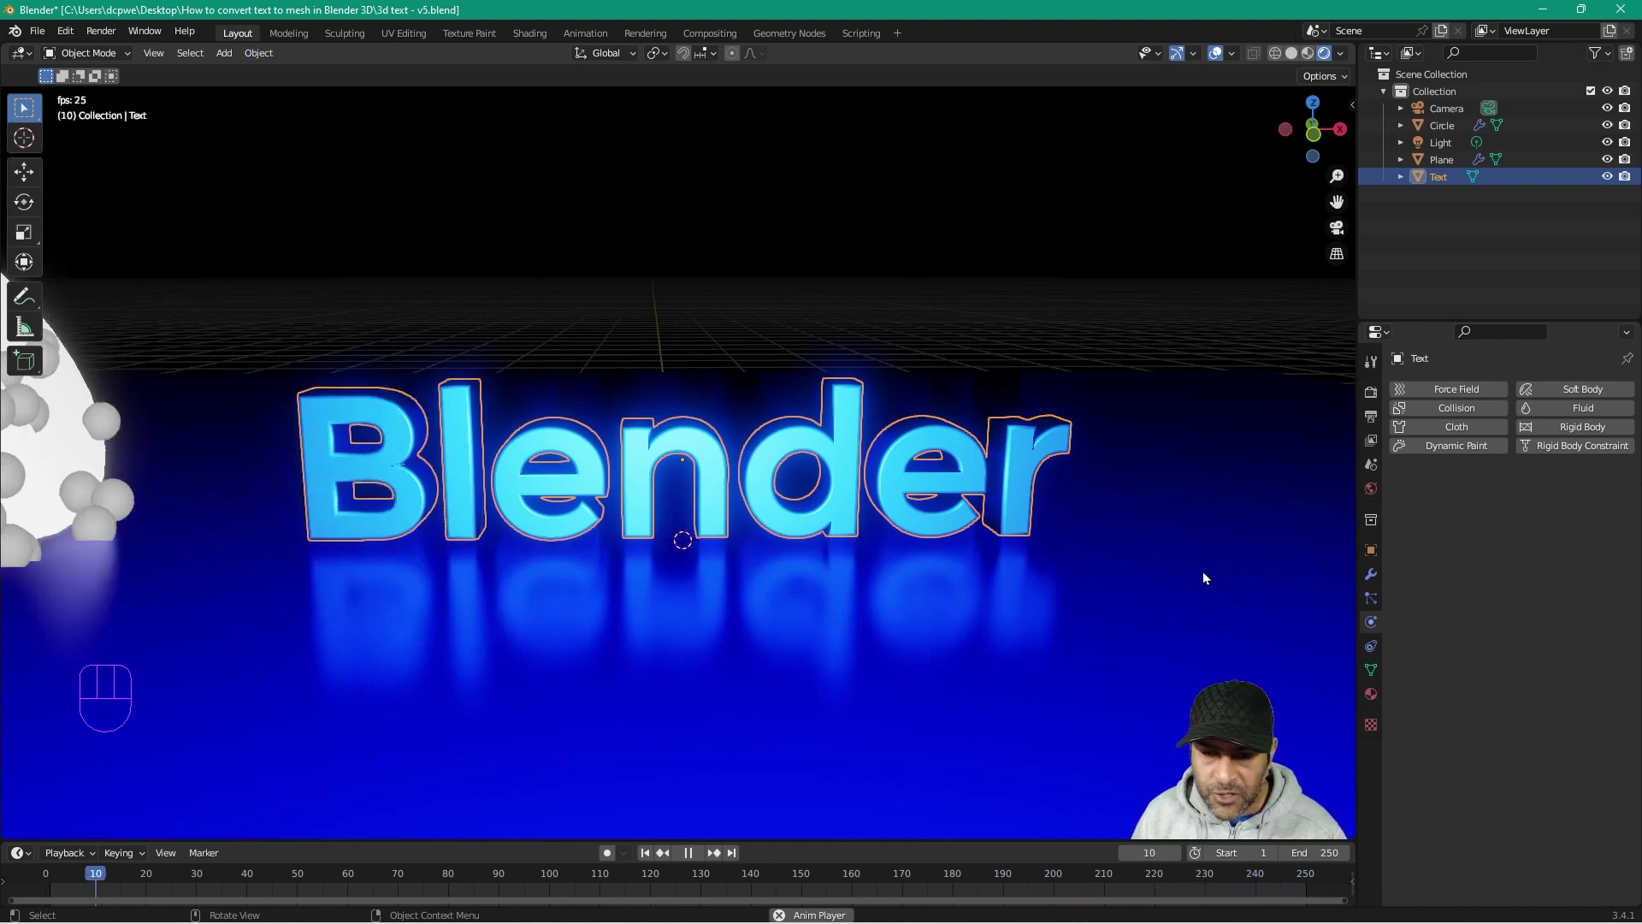
Step: Add Collision physics to the Blender text and inspect the particles around it from above and from the front
{"action": "left_click", "coordinate": [1444, 408]}
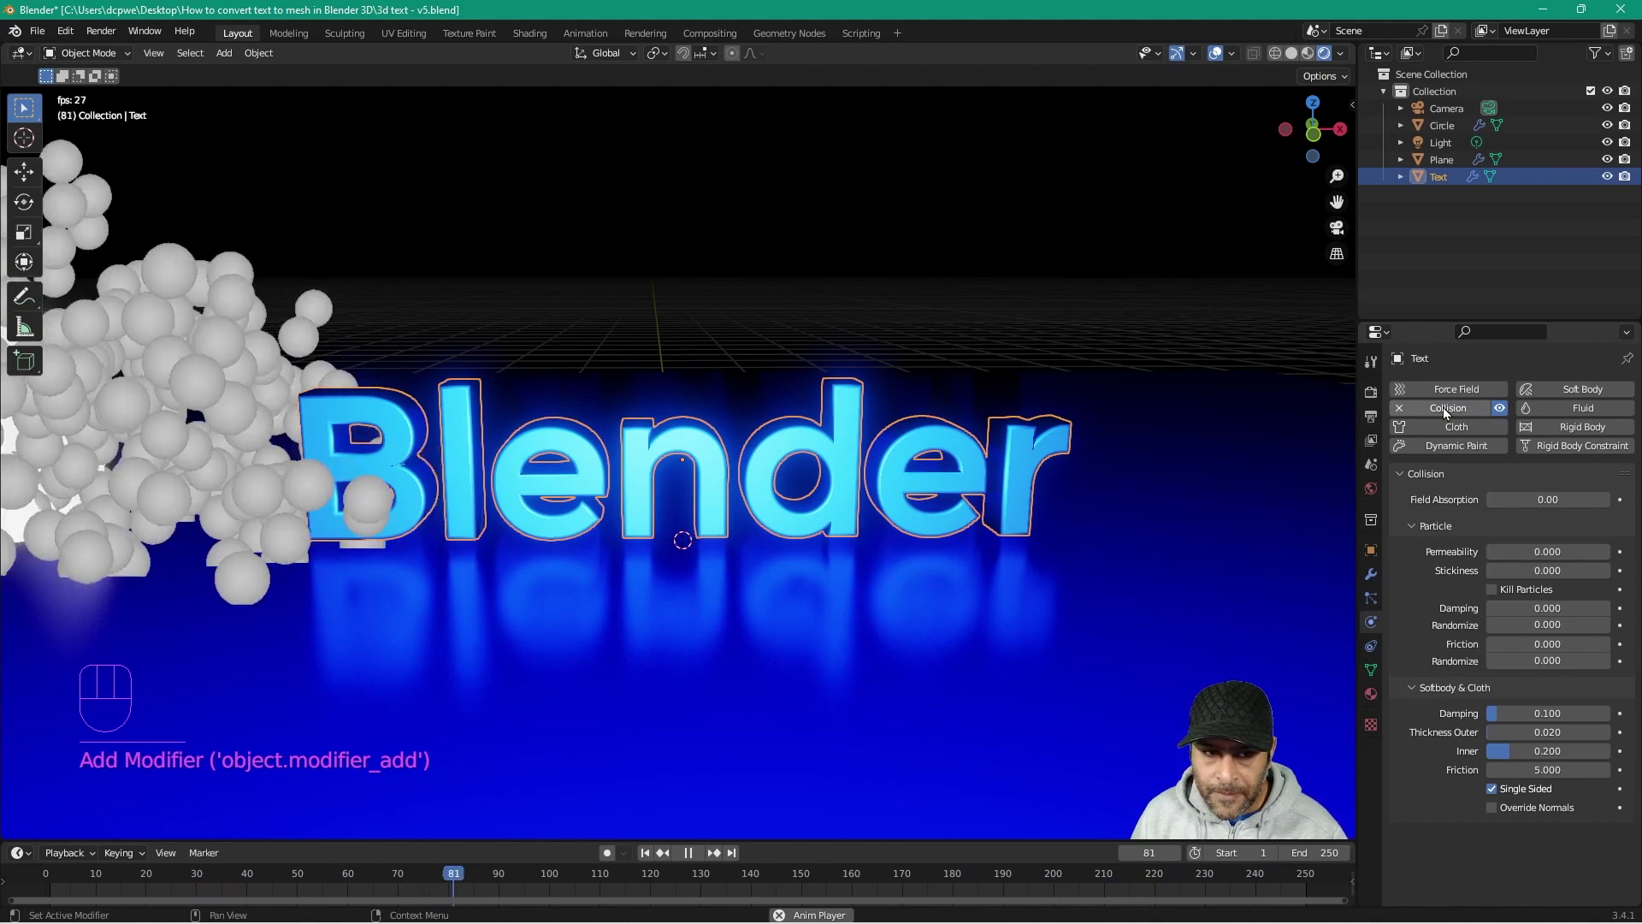
{"action": "middle_click_drag", "start_coordinate": [368, 479], "coordinate": [120, 510]}
{"action": "scroll", "coordinate": [154, 453], "scroll_direction": "down", "scroll_amount": 2}
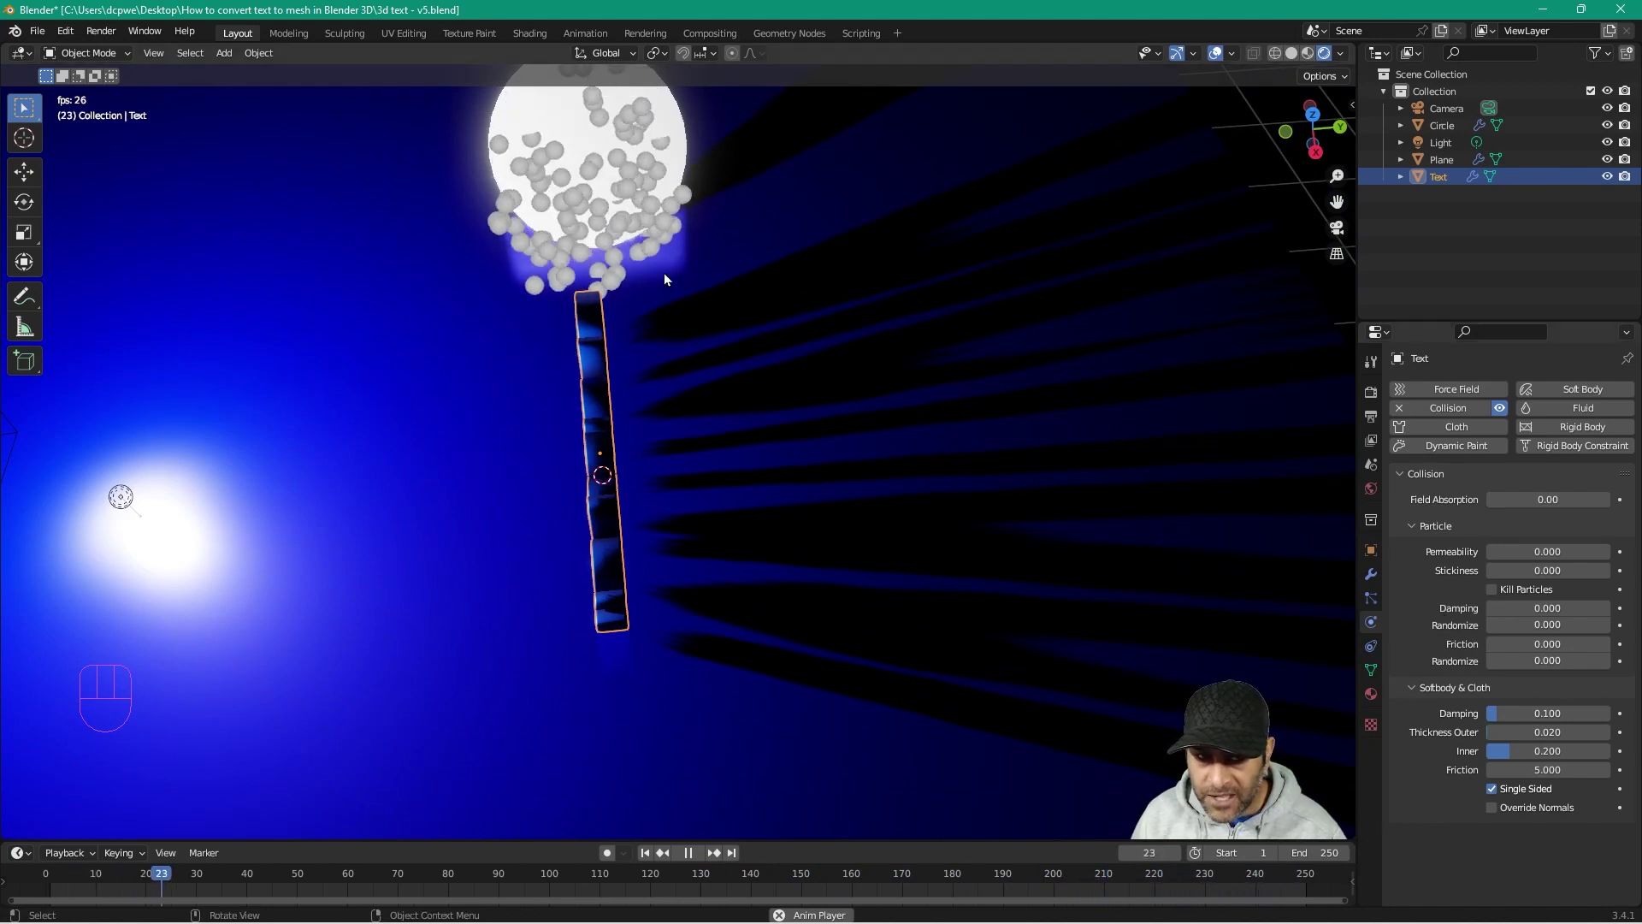
{"action": "middle_click_drag", "start_coordinate": [377, 352], "coordinate": [487, 358]}
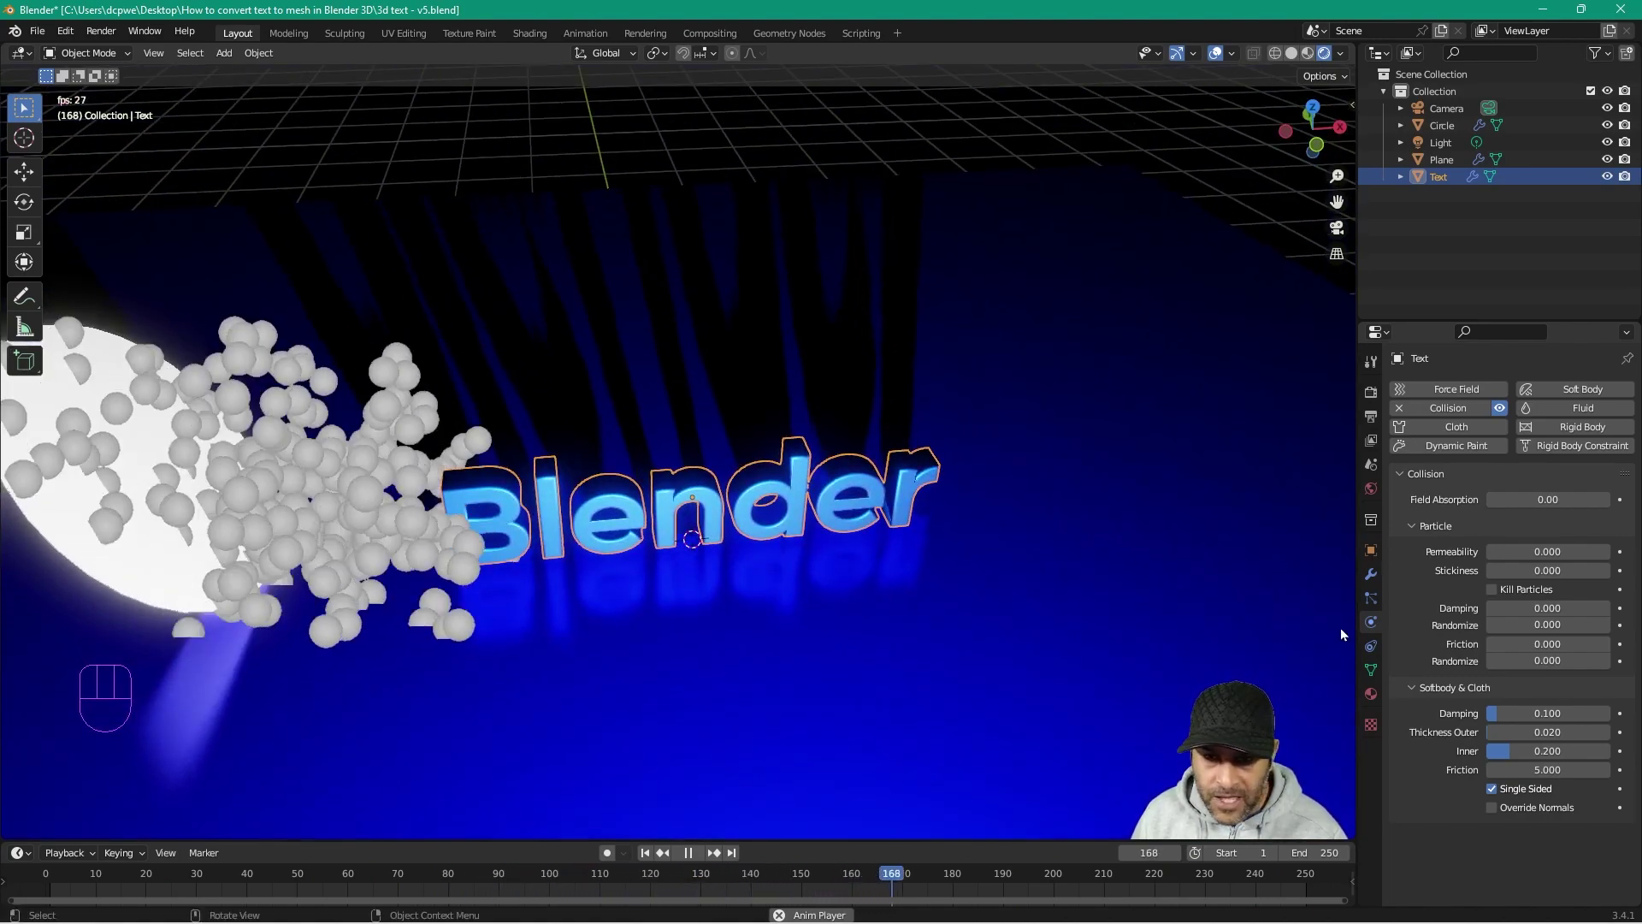
Step: Set the particle Lifetime of the circle's particle system to 200
{"action": "left_click", "coordinate": [74, 407]}
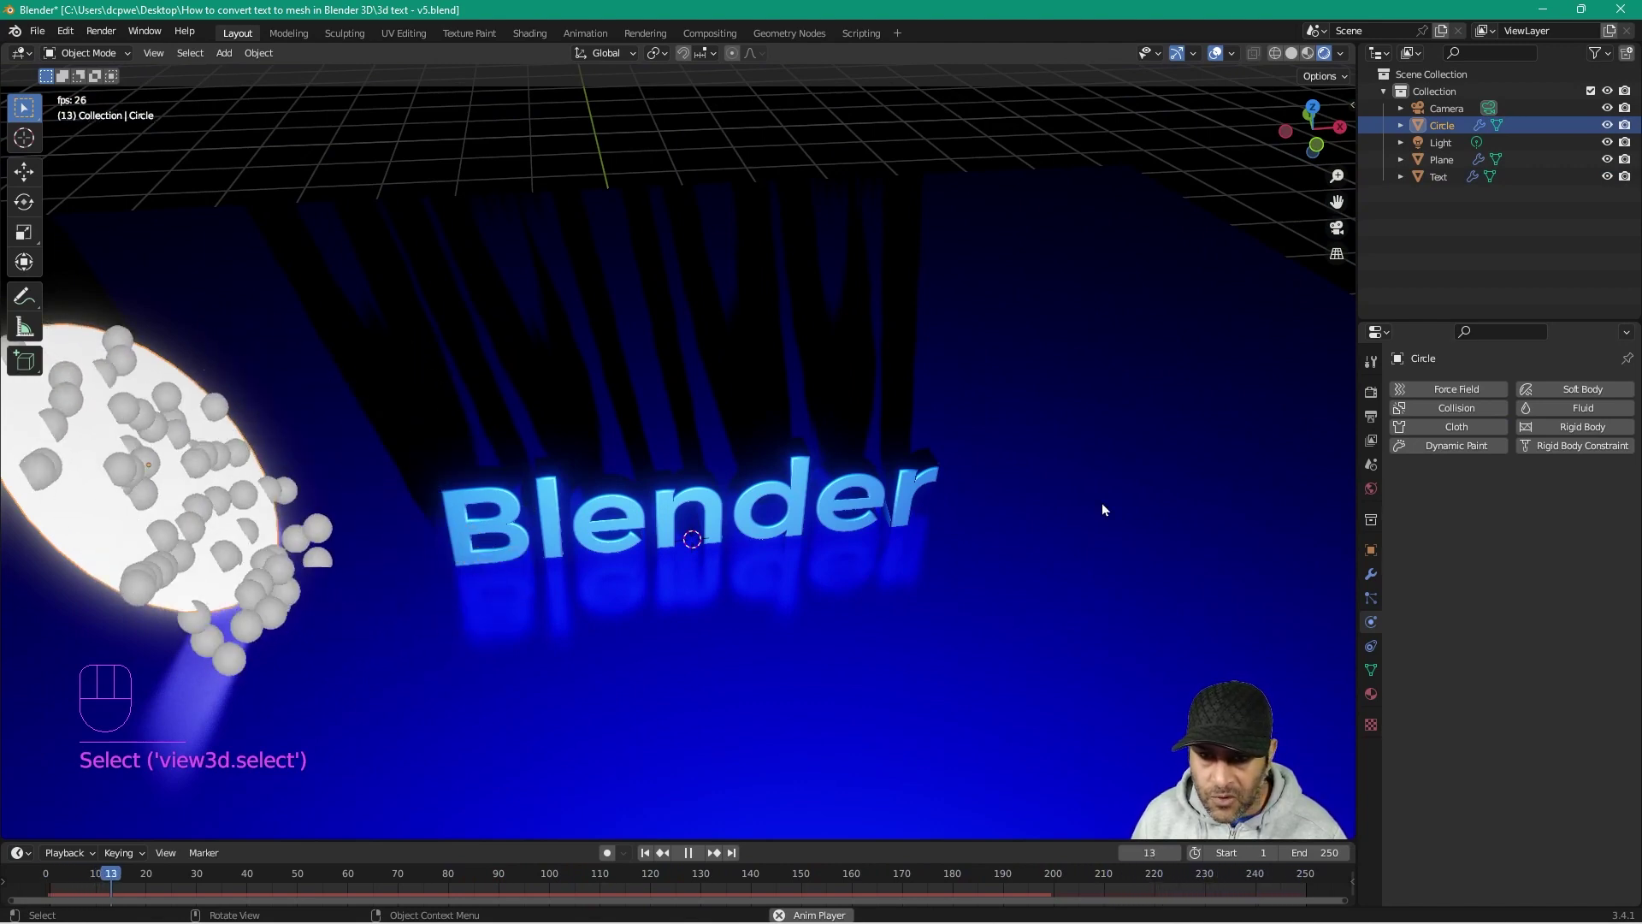
{"action": "left_click", "coordinate": [1365, 596]}
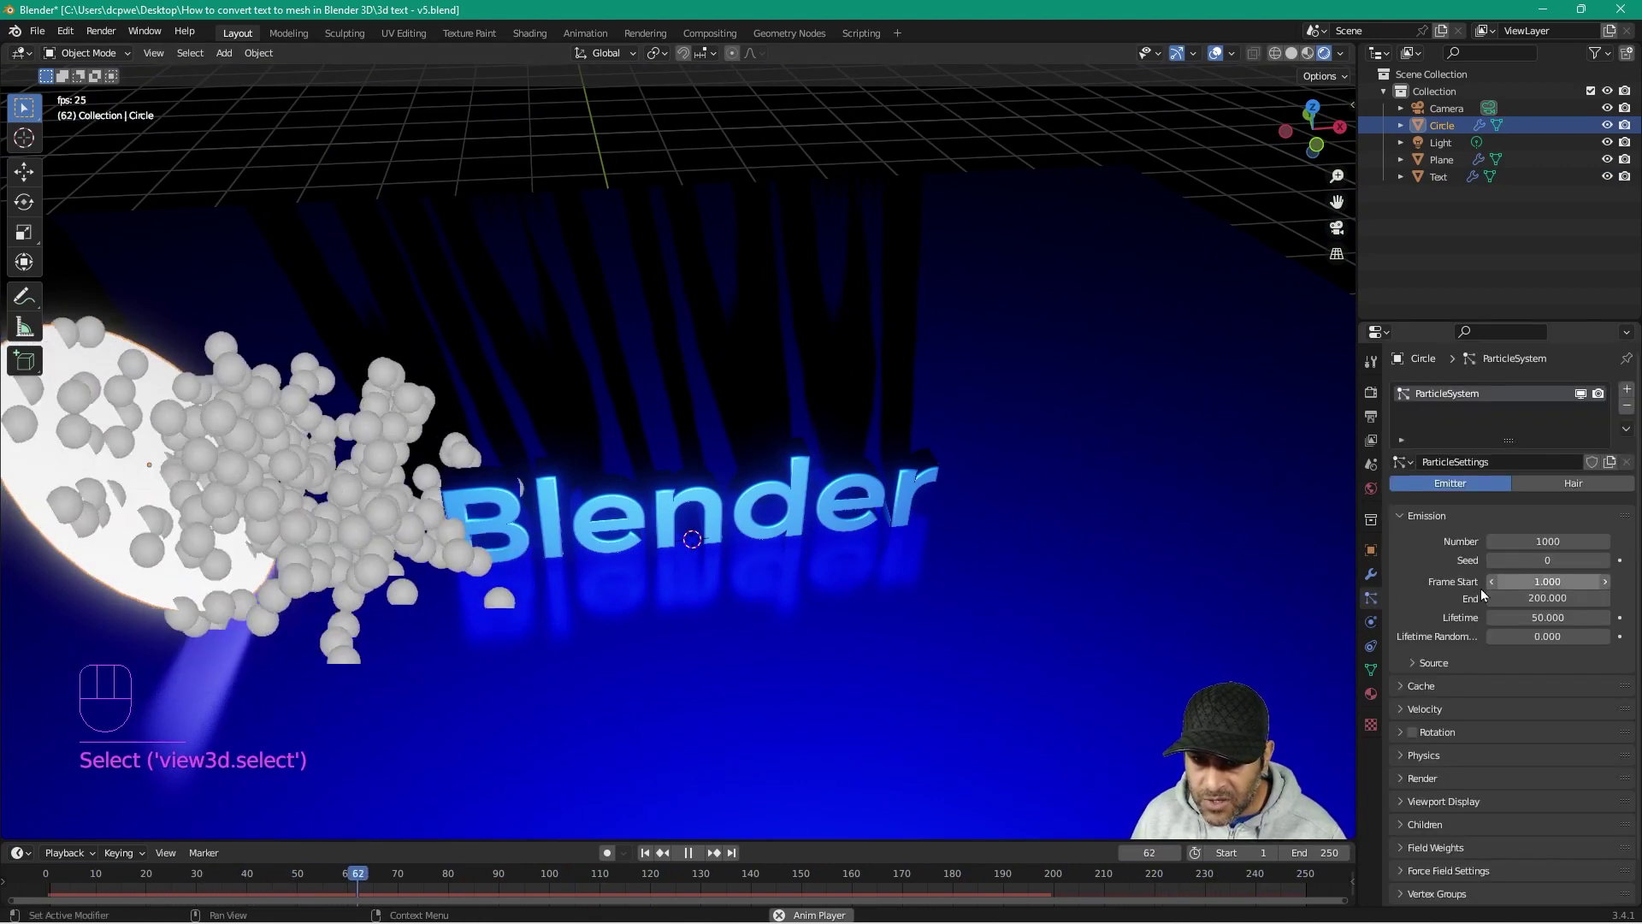
{"action": "left_click", "coordinate": [1548, 598]}
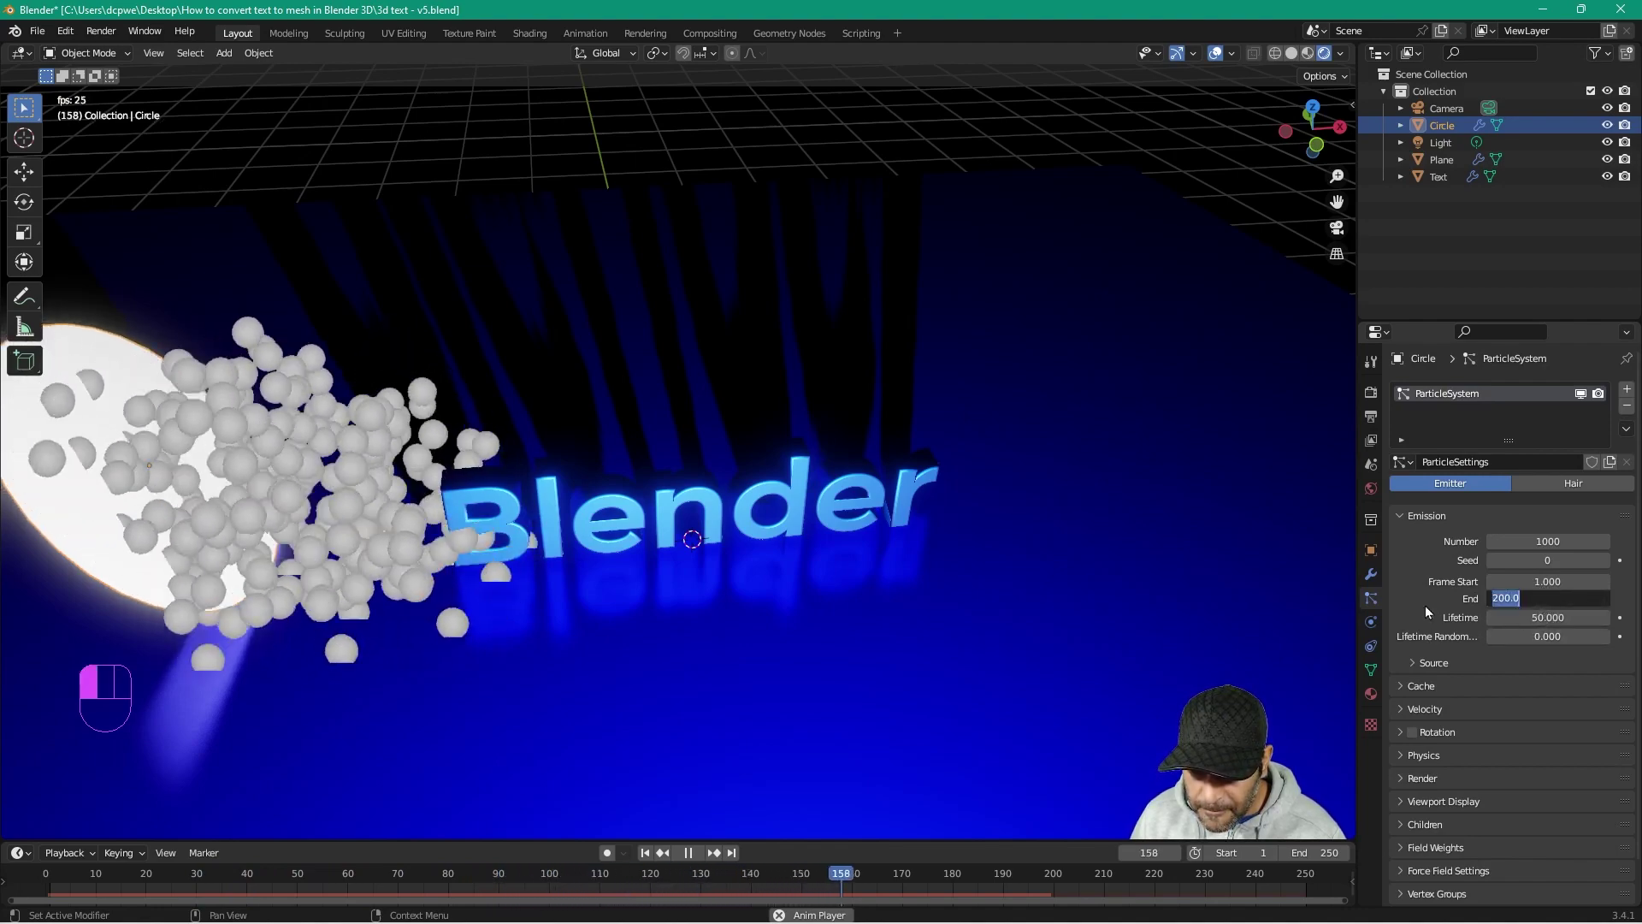
{"action": "double_click", "coordinate": [1550, 618]}
{"action": "type", "text": "200"}
{"action": "key", "text": "Return"}
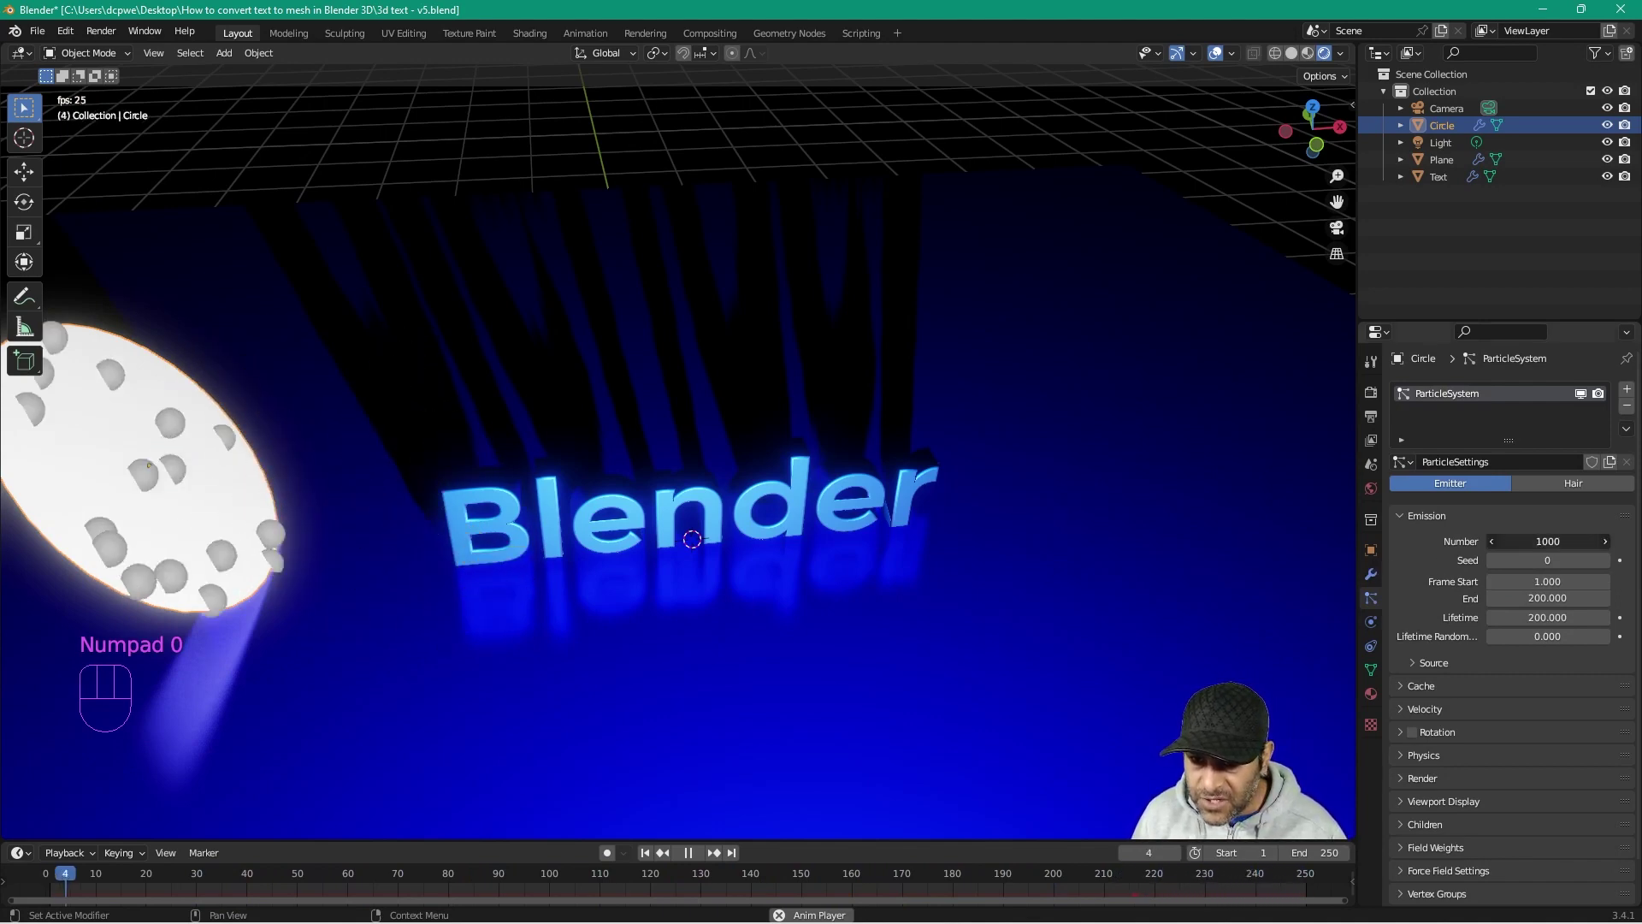
Step: Set the circle's particle Number to 250 and Lifetime Randomness to 1
{"action": "type", "text": "250"}
{"action": "key", "text": "Return"}
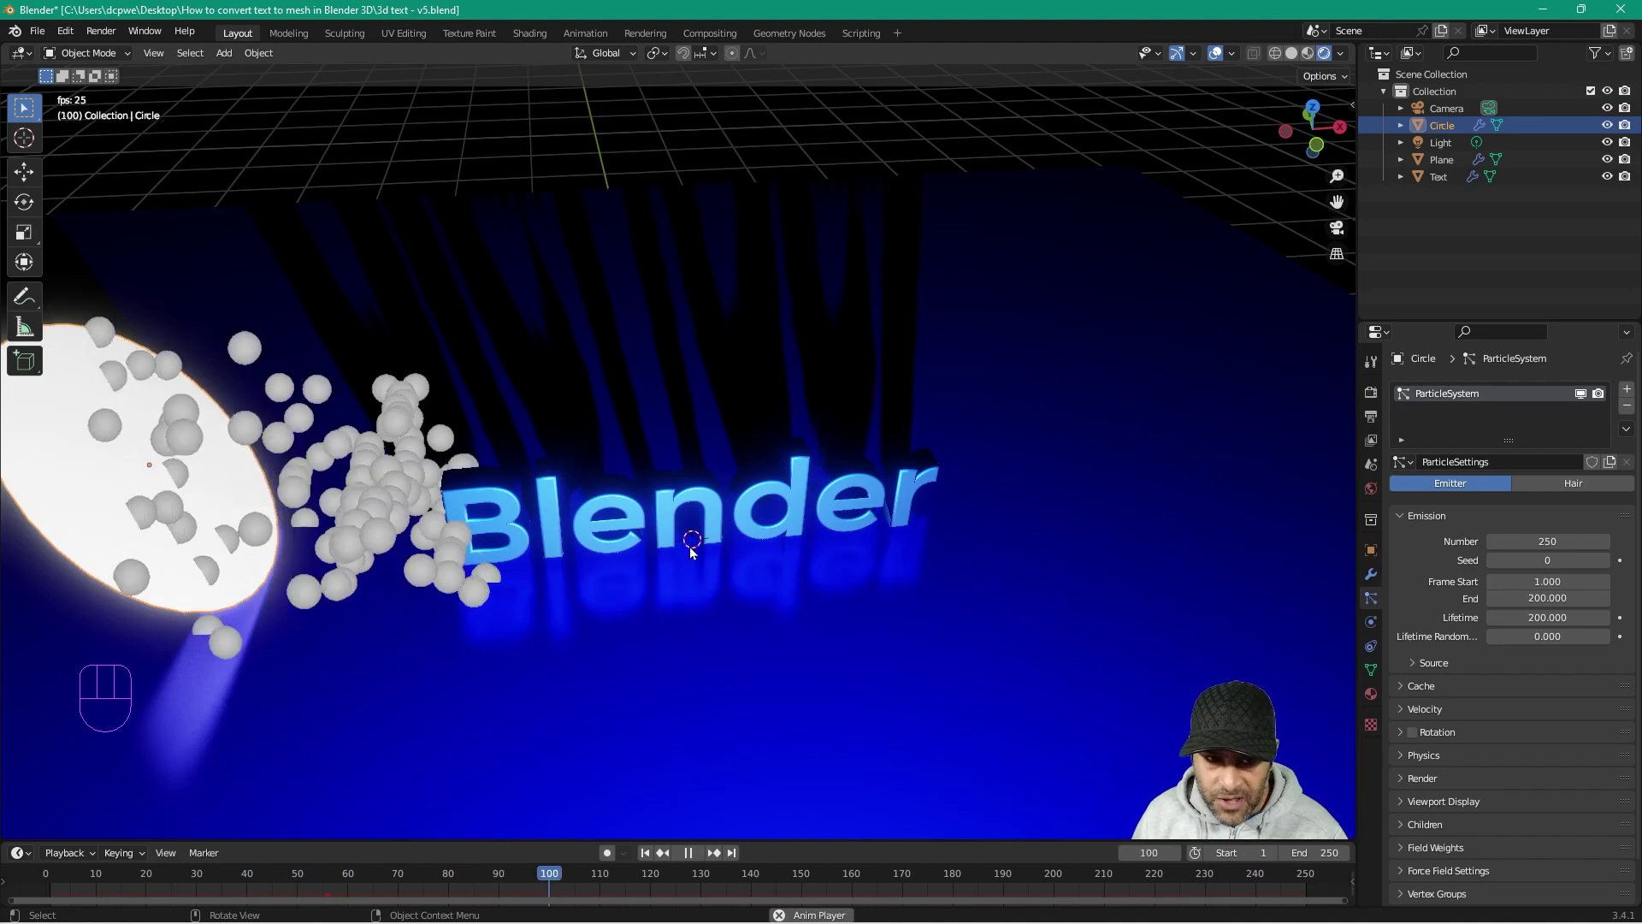
{"action": "left_click_drag", "start_coordinate": [1554, 635], "coordinate": [1609, 635]}
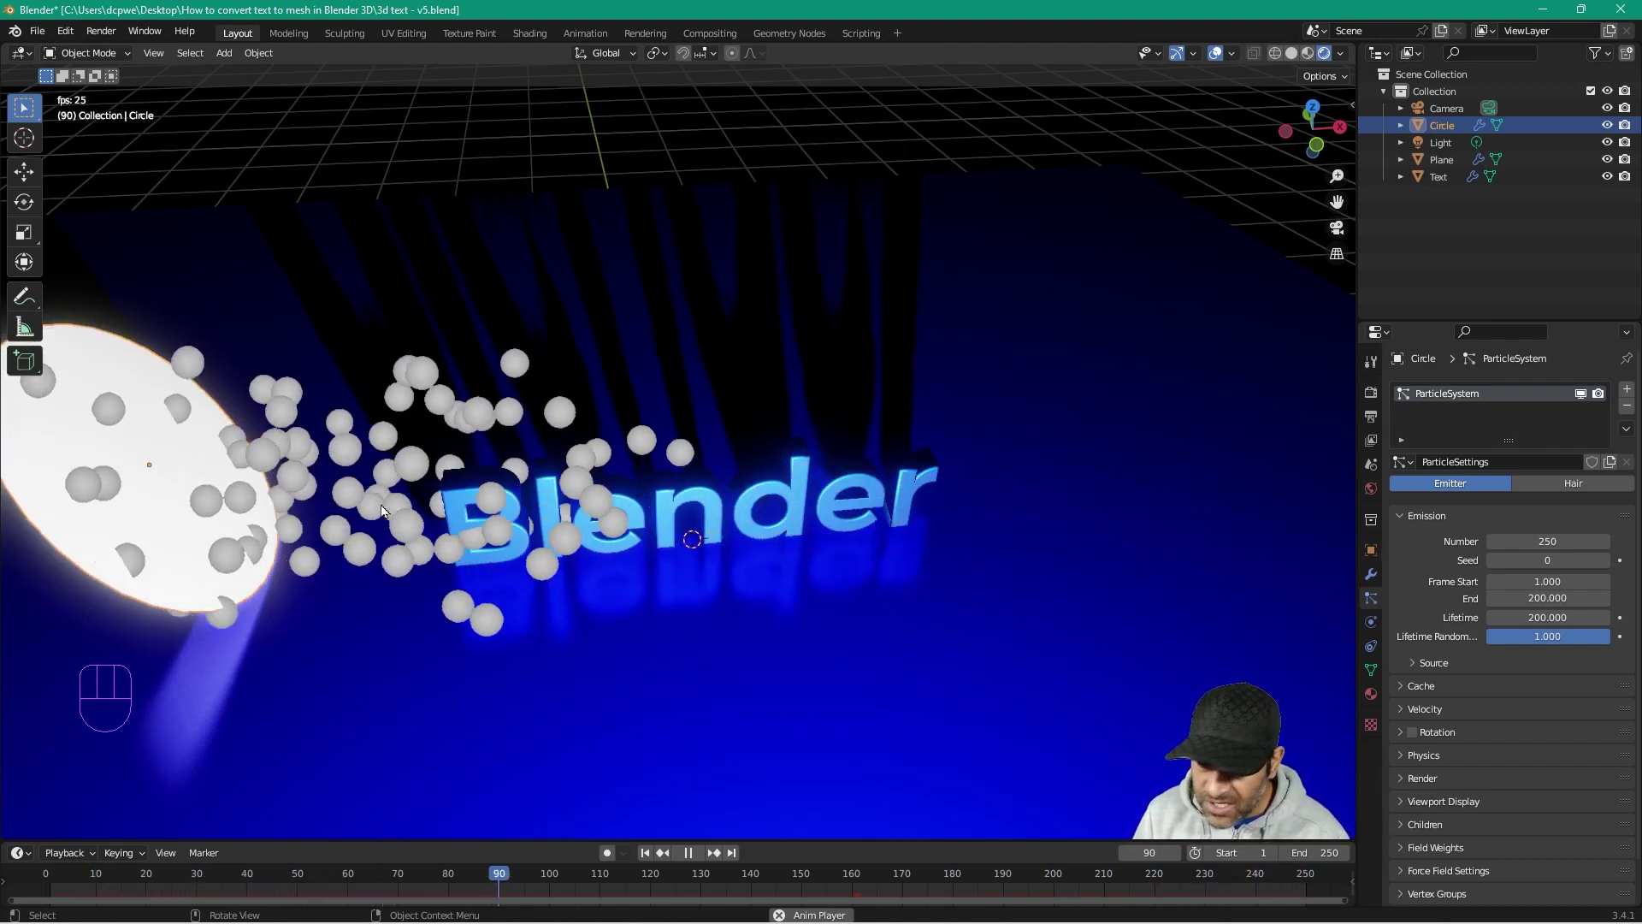
Step: Stop the playback, rewind to frame 0 and scale the emitter circle down to a small disc
{"action": "key", "text": "KP_7"}
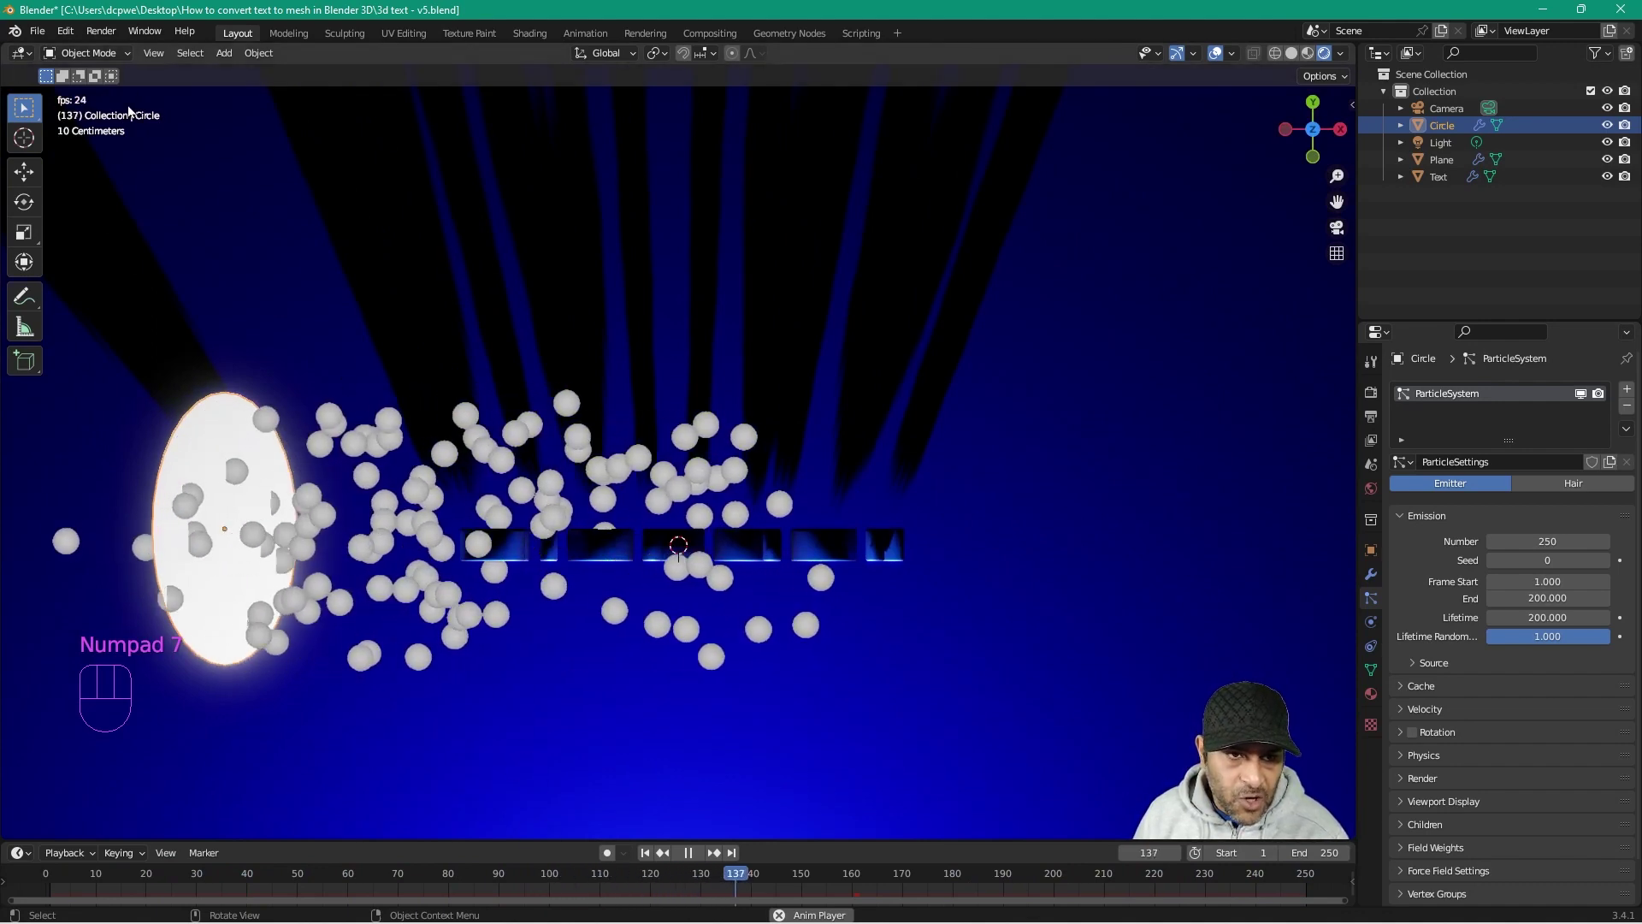
{"action": "key", "text": "space"}
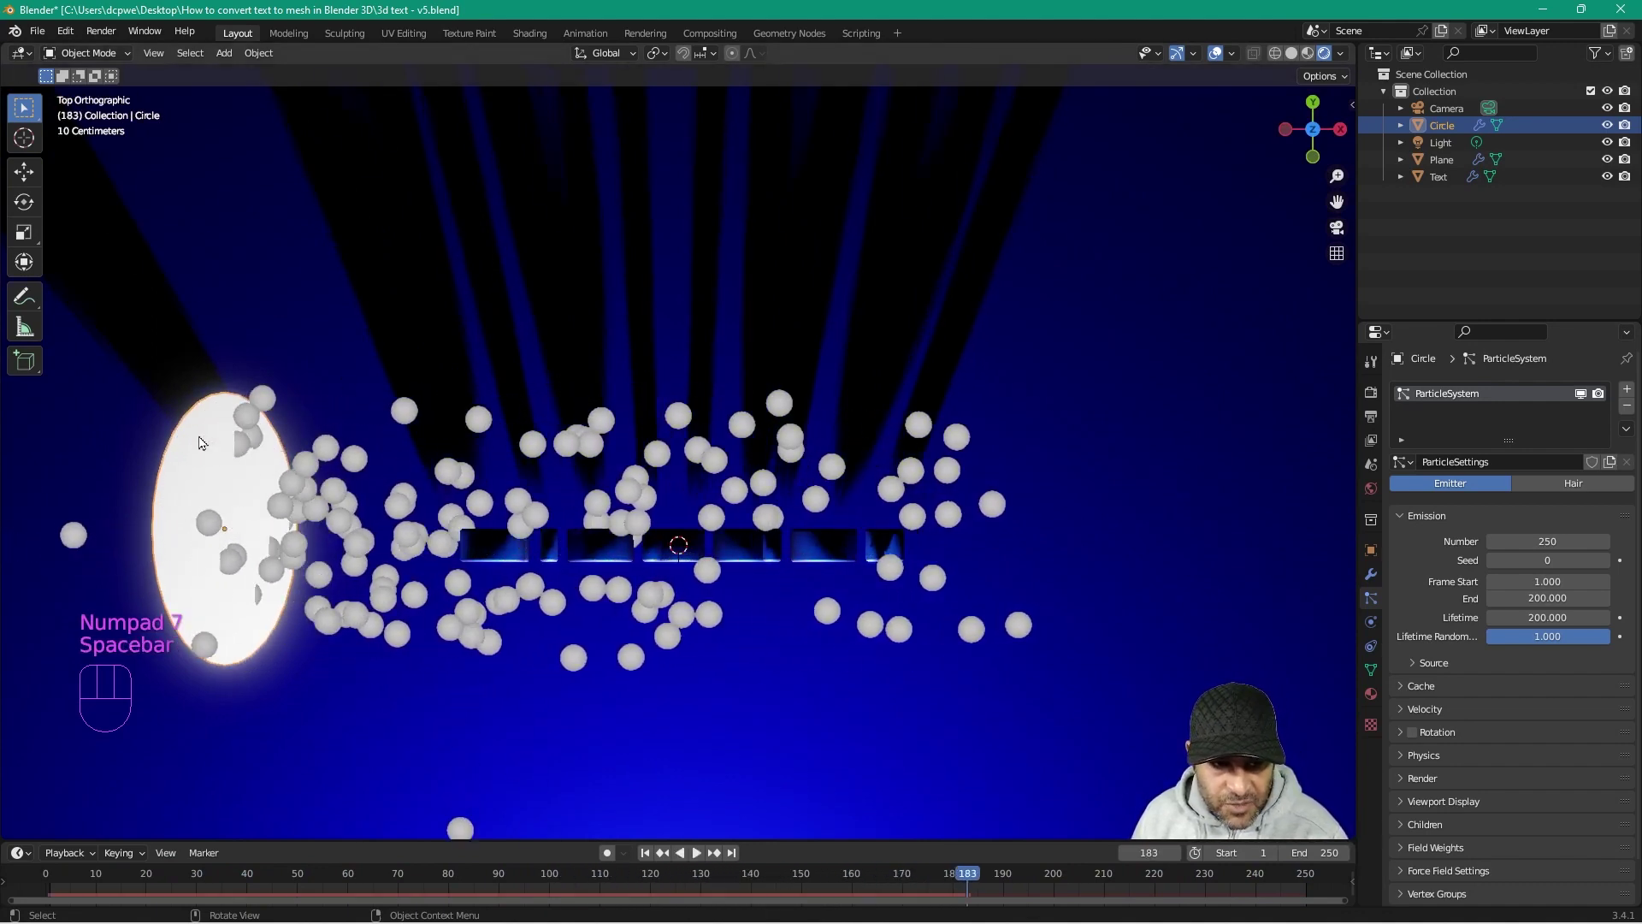
{"action": "left_click_drag", "start_coordinate": [970, 877], "coordinate": [58, 868]}
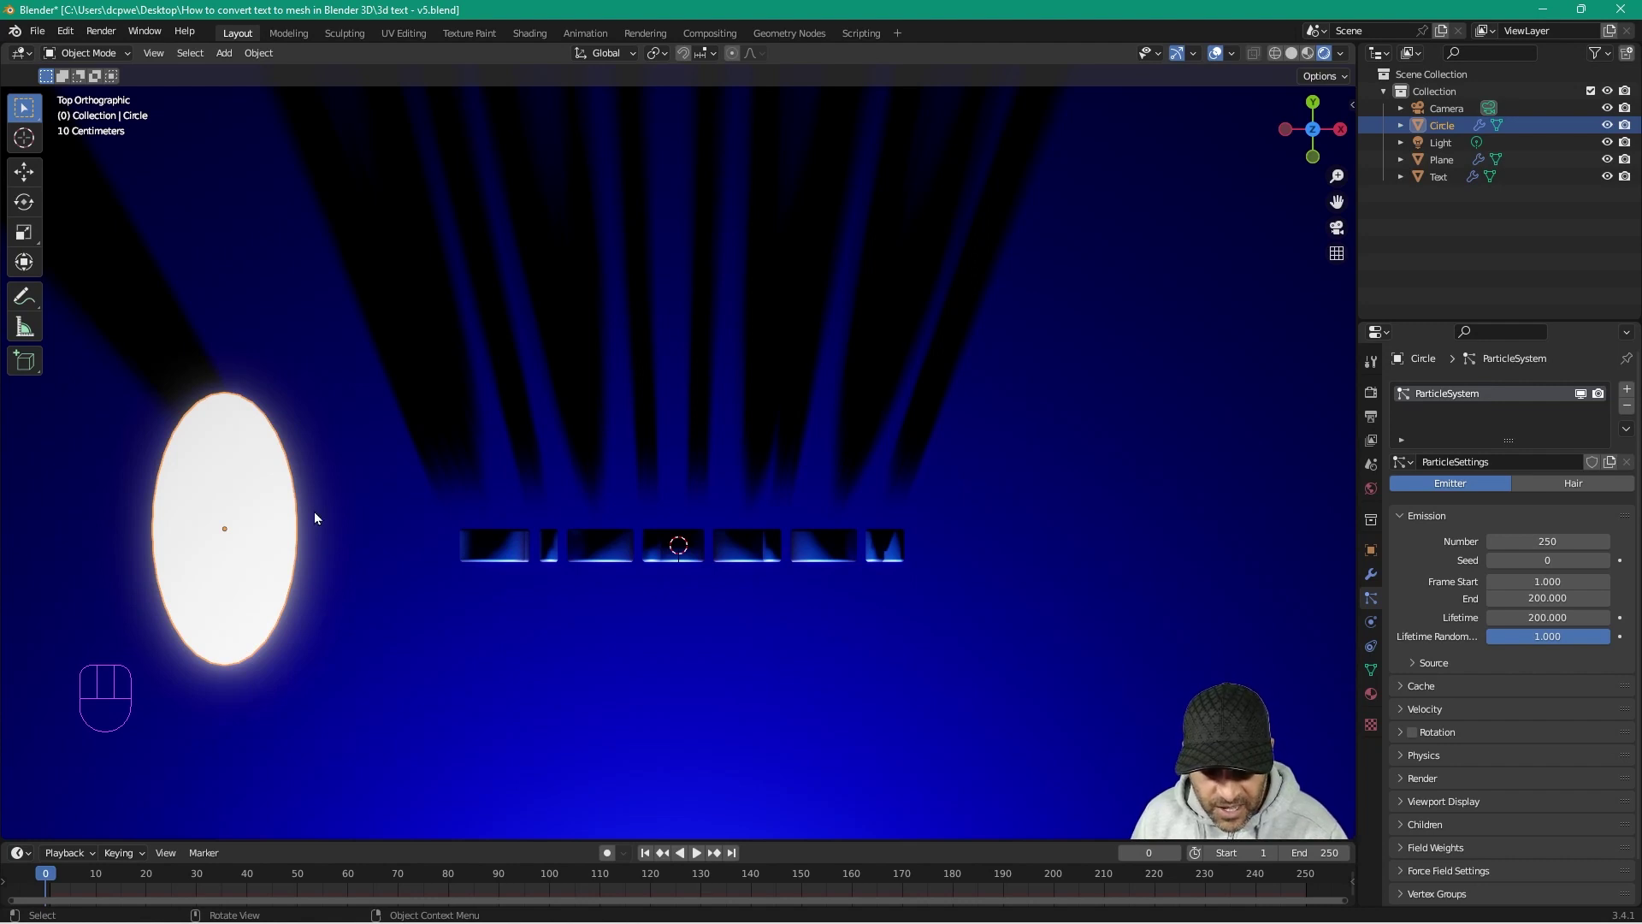
{"action": "key", "text": "s"}
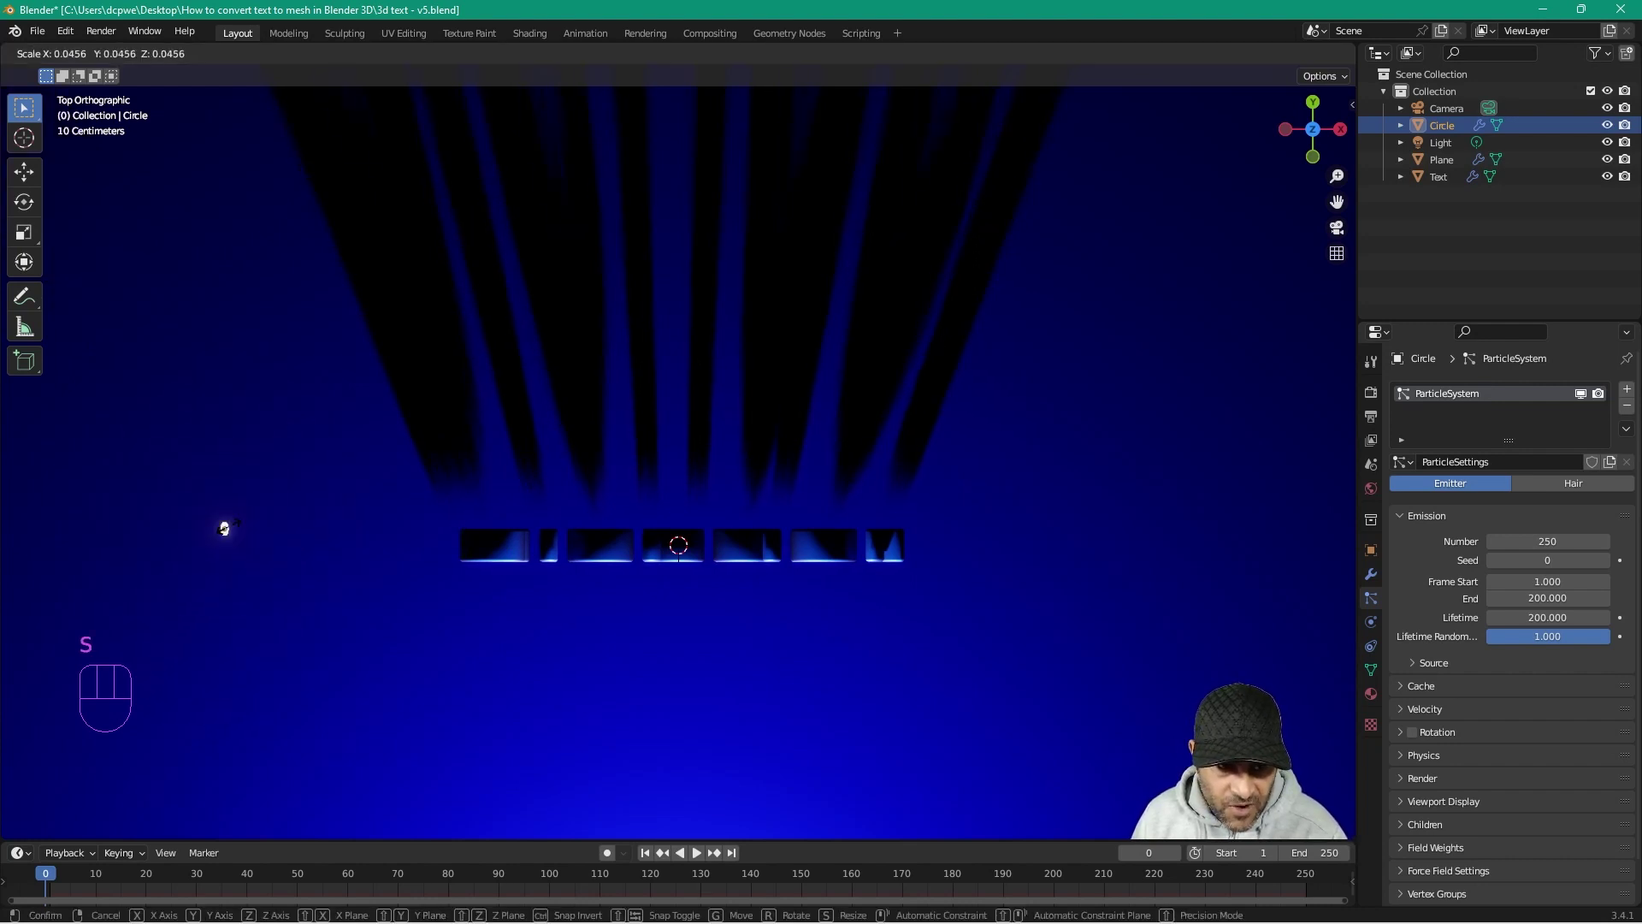
{"action": "left_click", "coordinate": [224, 529]}
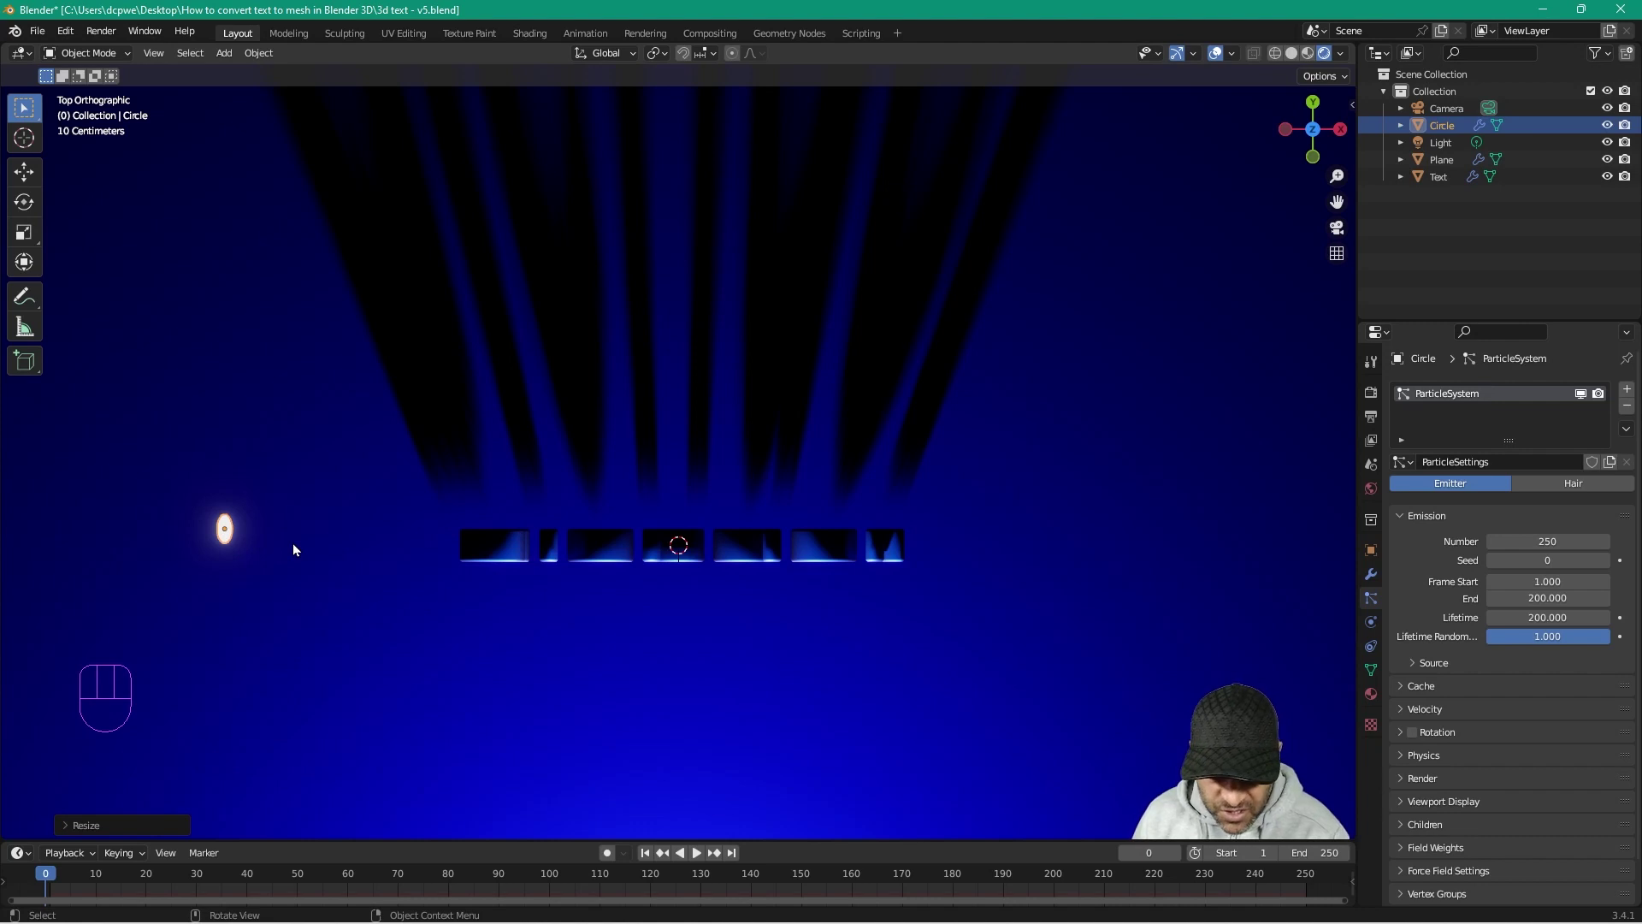
Step: Move the small circle along the Y axis until it lines up with the middle of the text's thickness
{"action": "key", "text": "g"}
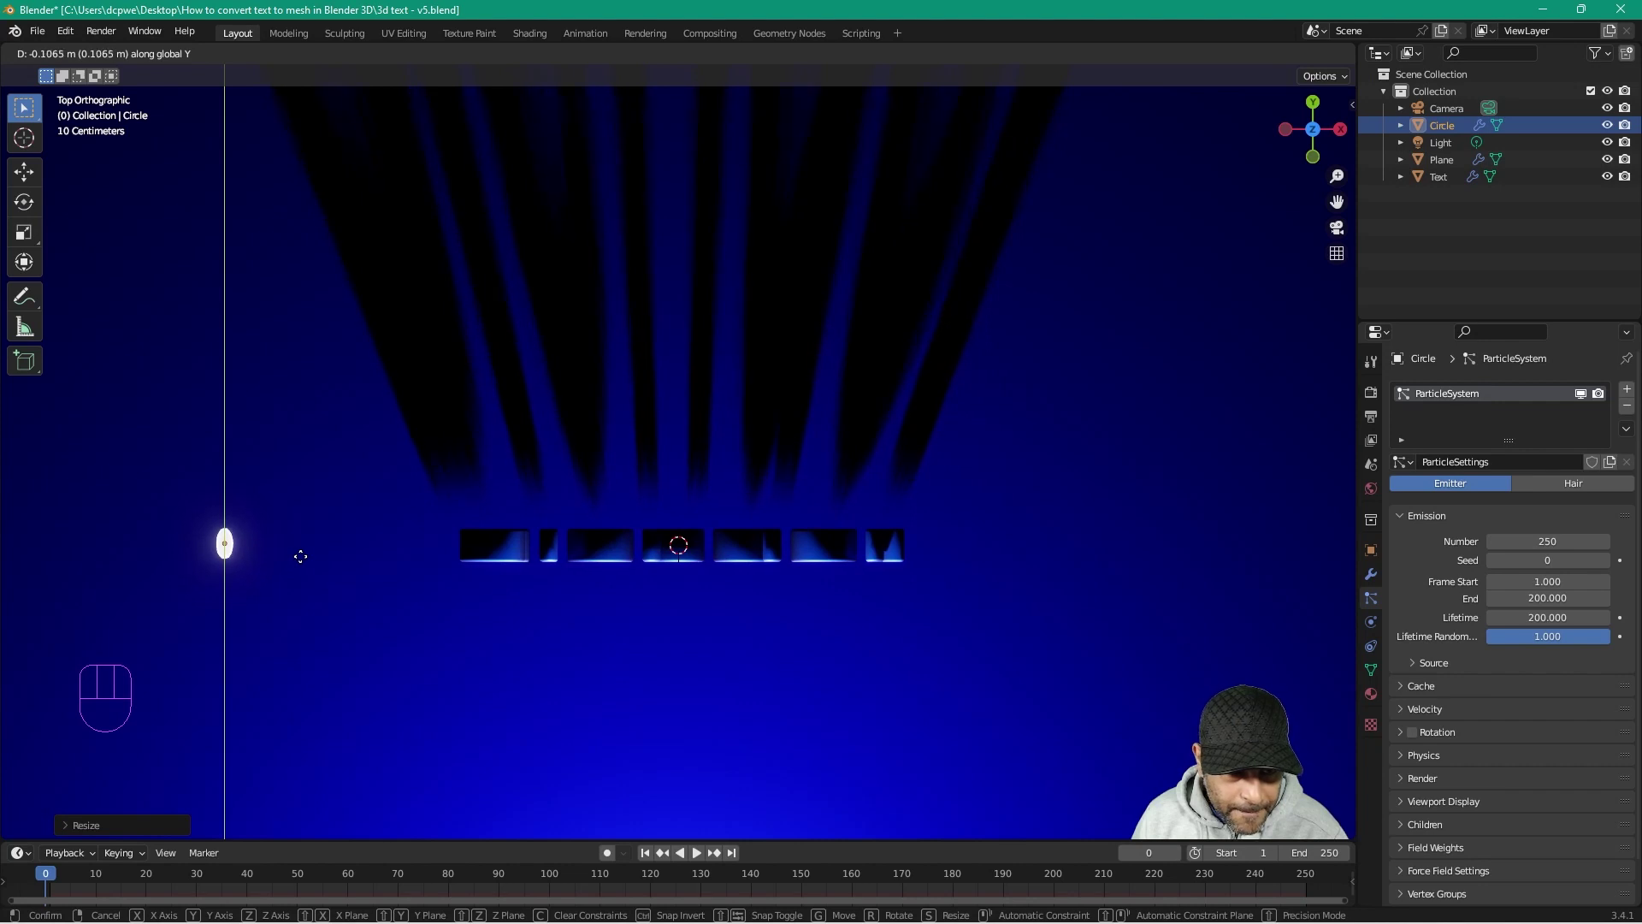
{"action": "left_click", "coordinate": [241, 554]}
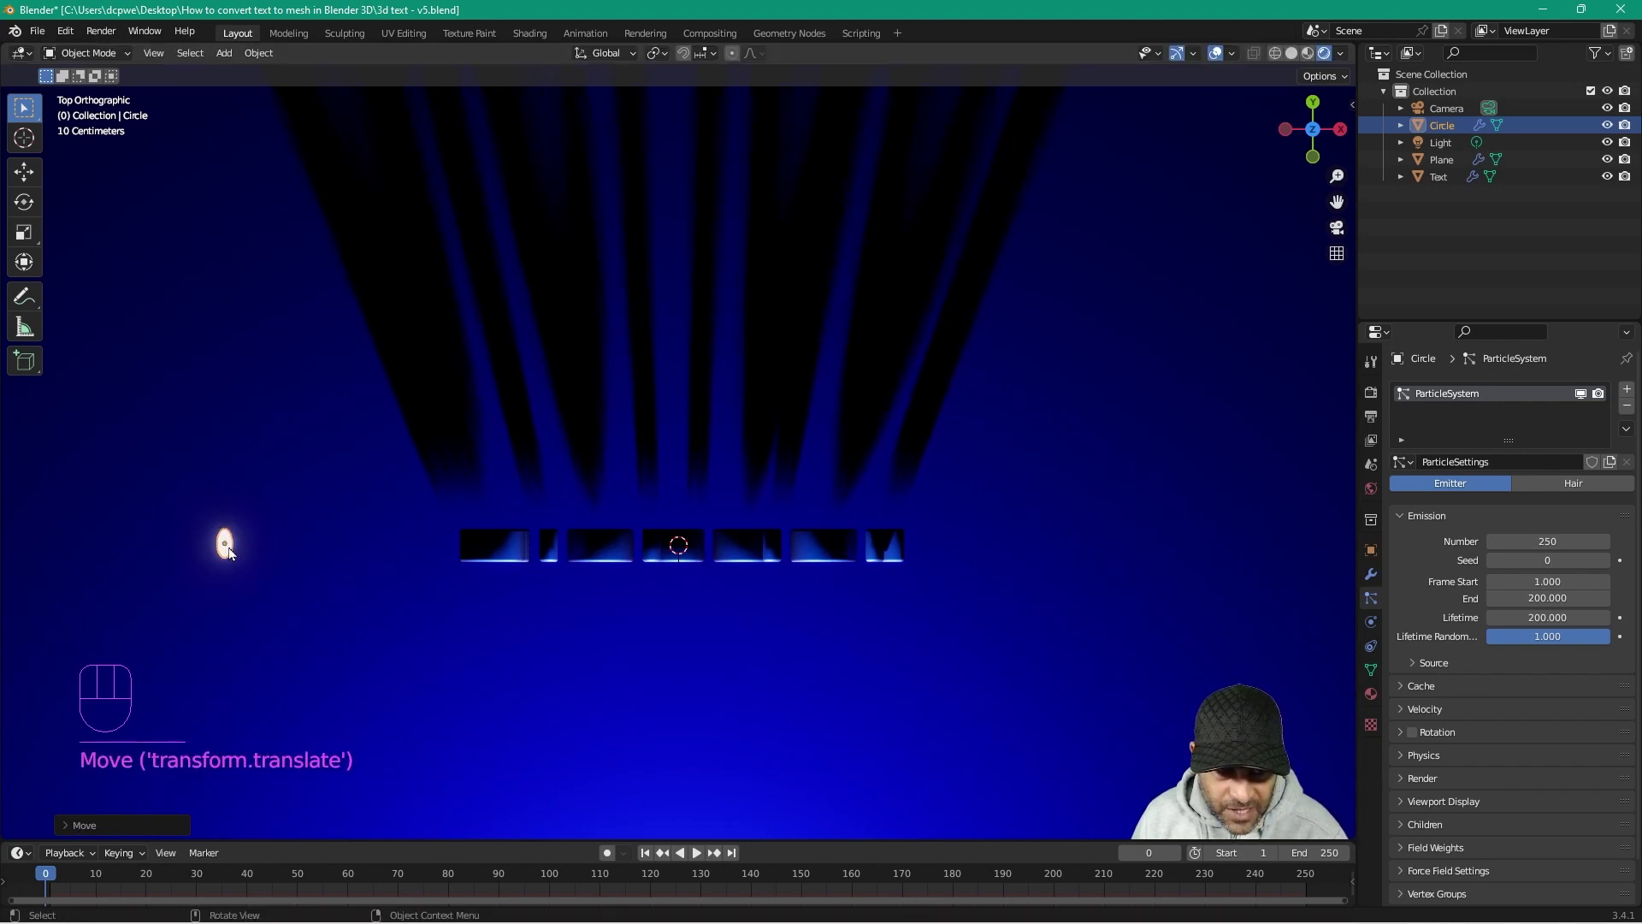
{"action": "middle_click_drag", "start_coordinate": [495, 619], "coordinate": [712, 458]}
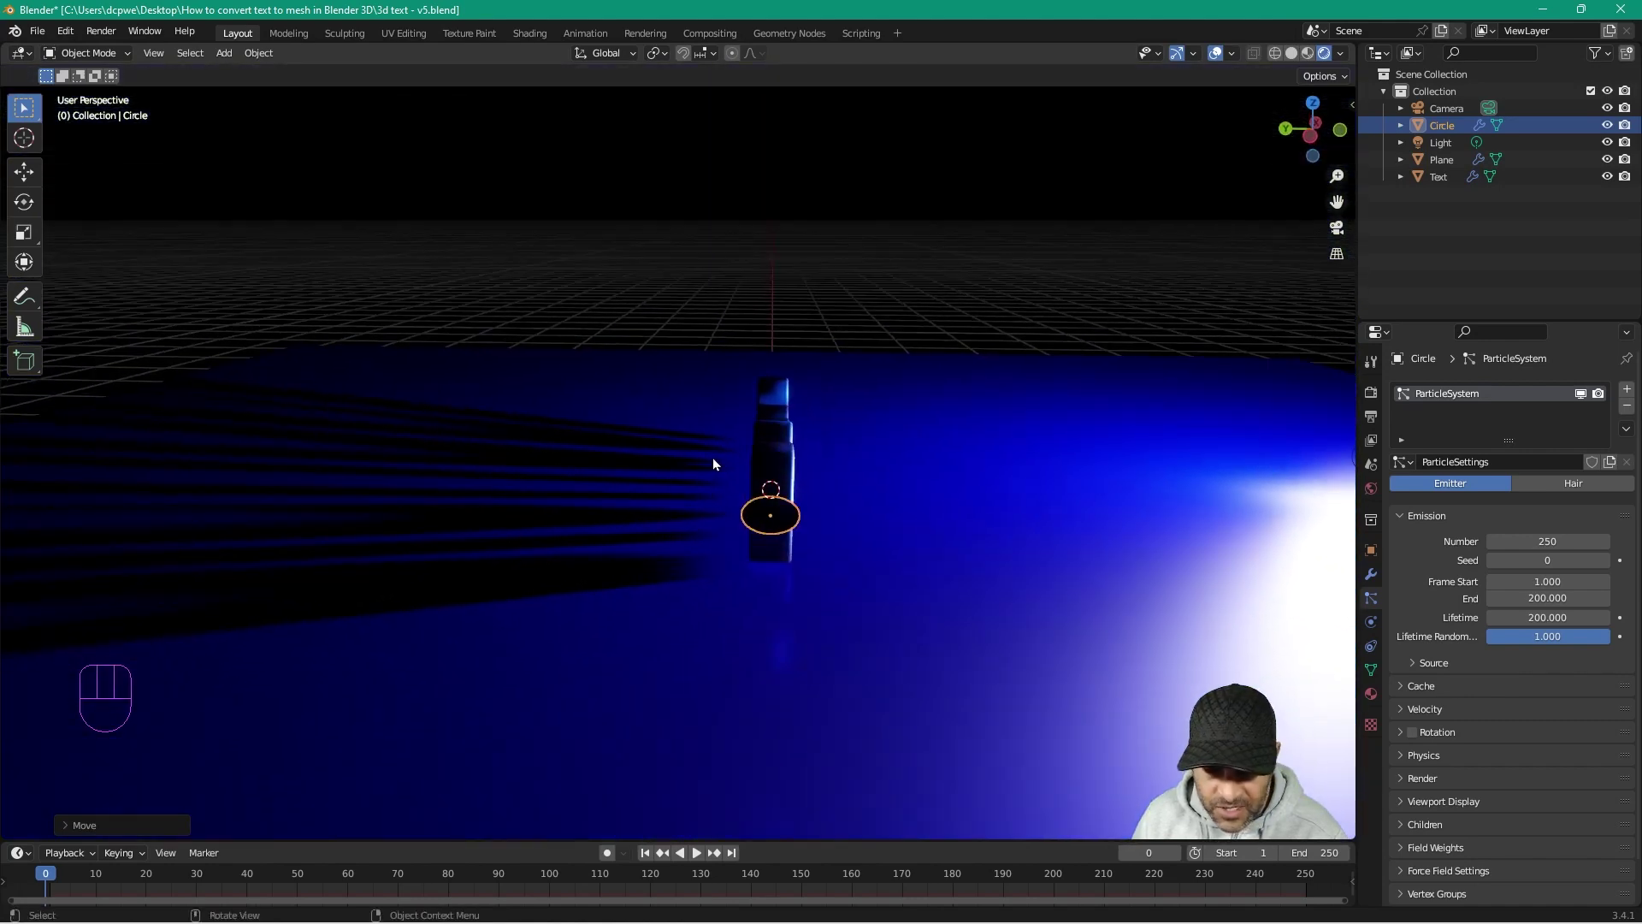
{"action": "key", "text": "KP_1"}
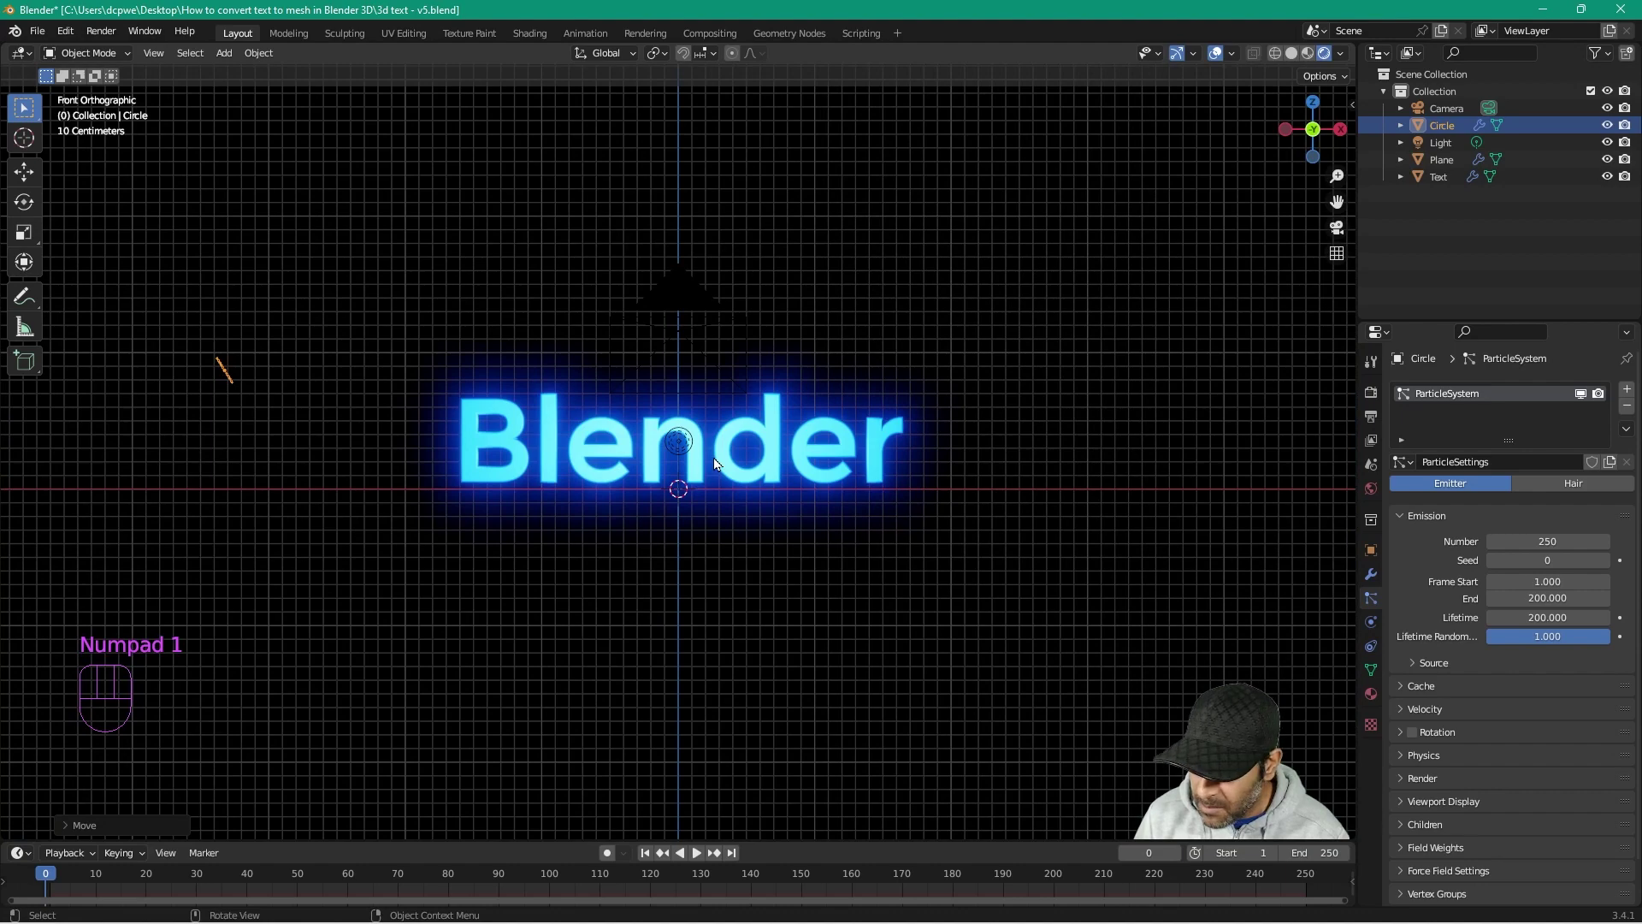
{"action": "key", "text": "KP_3"}
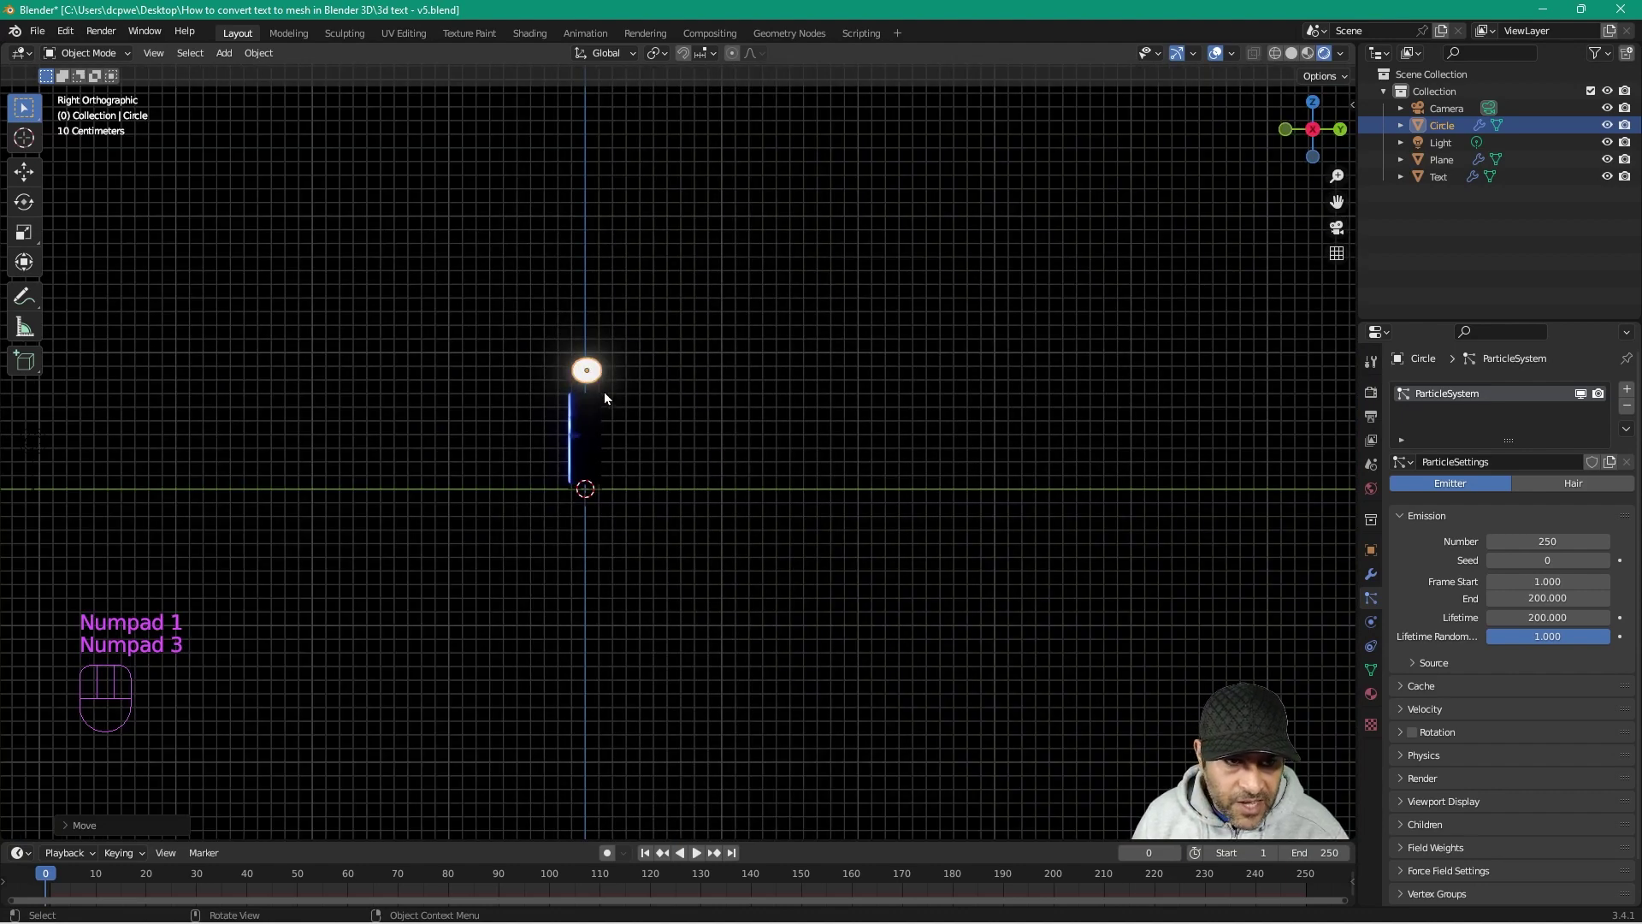
{"action": "scroll", "coordinate": [603, 393], "scroll_direction": "up", "scroll_amount": 5}
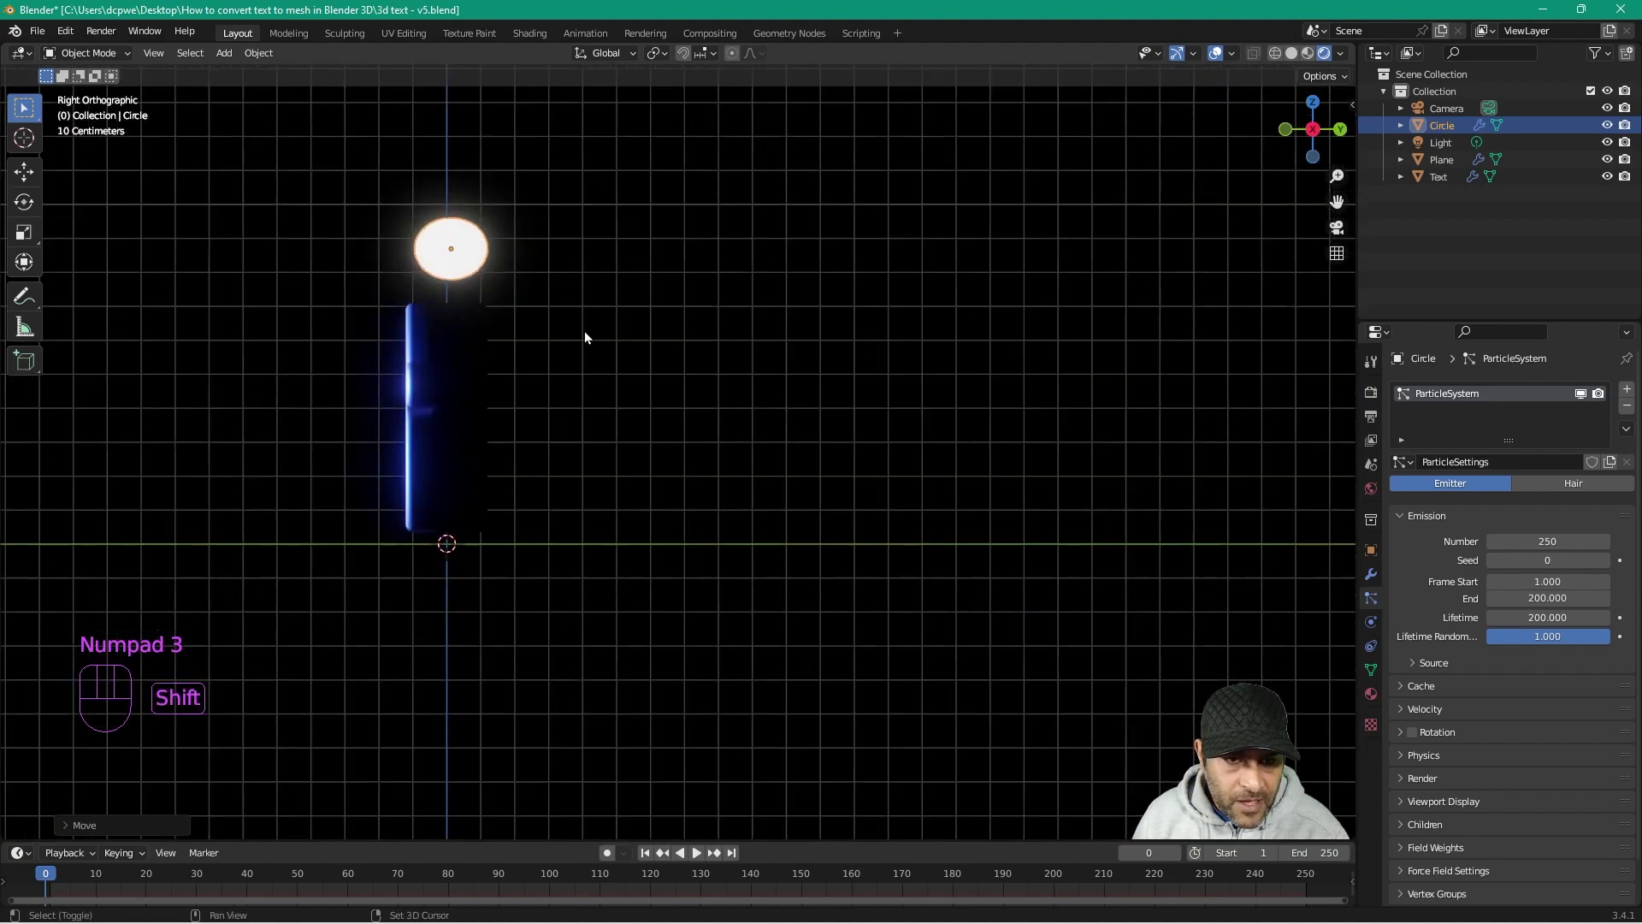
{"action": "middle_click_drag", "start_coordinate": [583, 331], "coordinate": [808, 406], "text": "shift"}
{"action": "scroll", "coordinate": [719, 336], "scroll_direction": "up", "scroll_amount": 3}
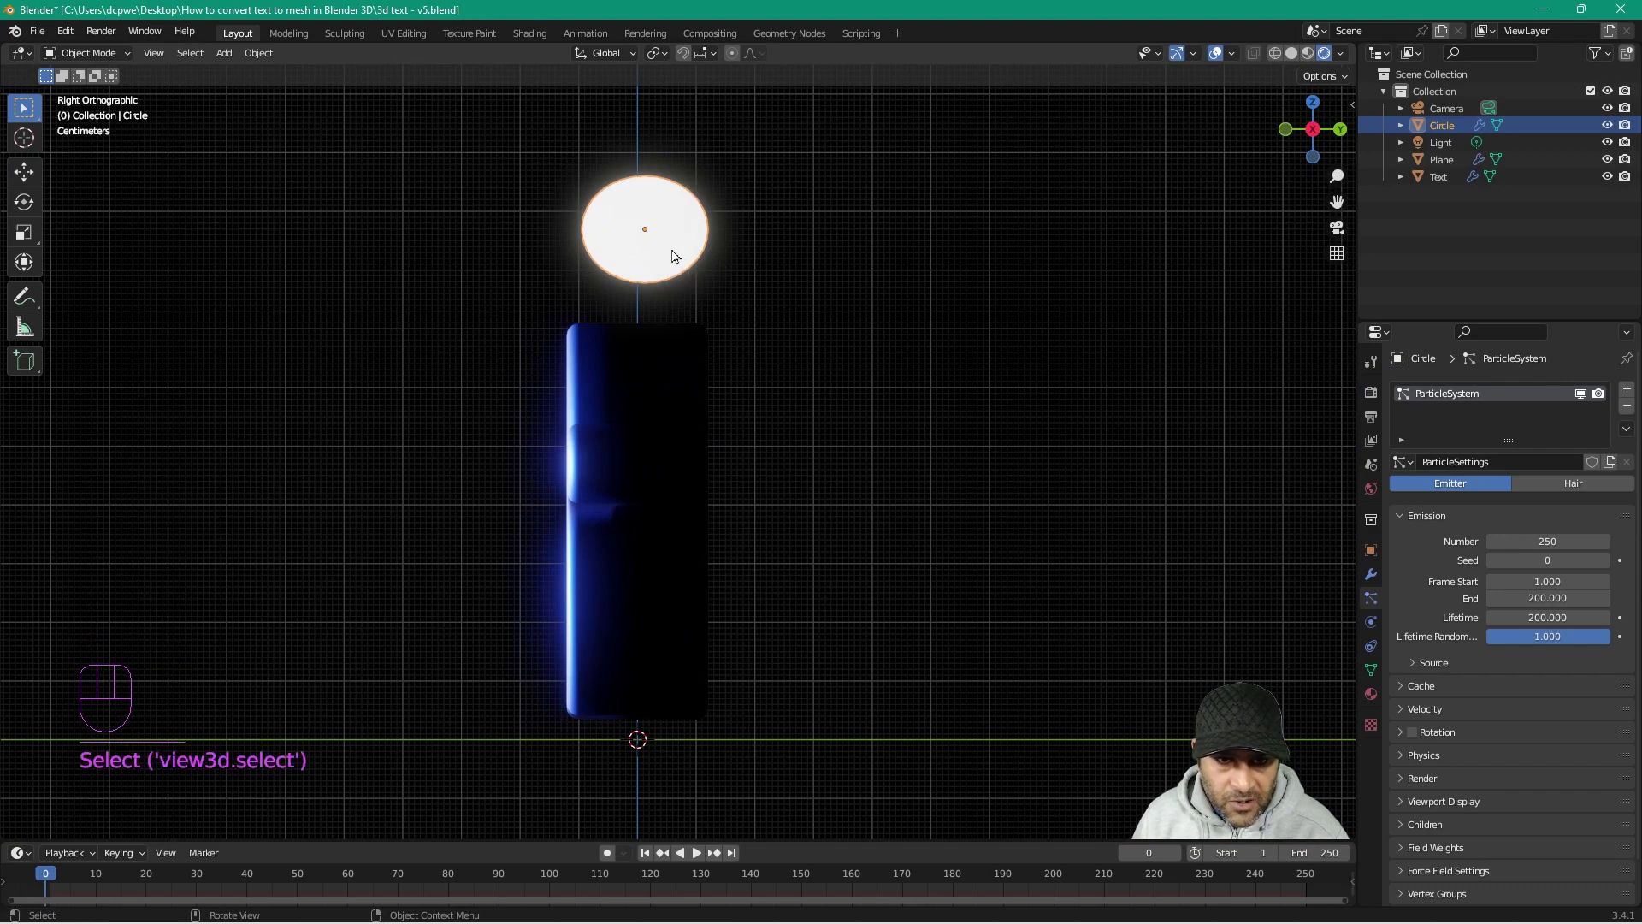
{"action": "key", "text": "g"}
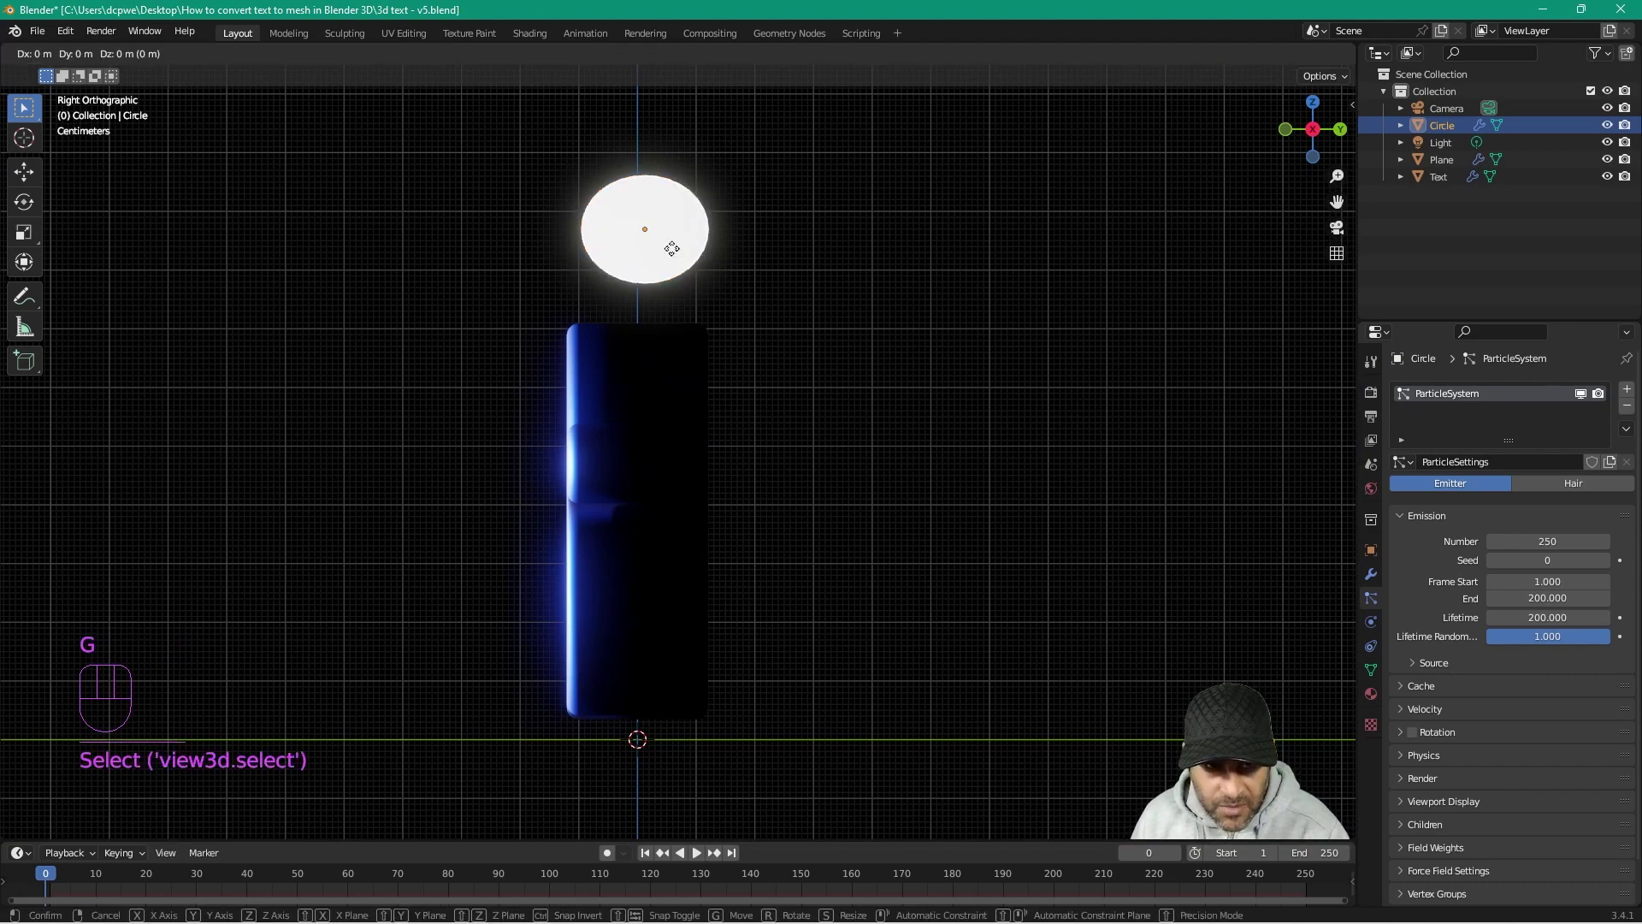
{"action": "left_click", "coordinate": [661, 245]}
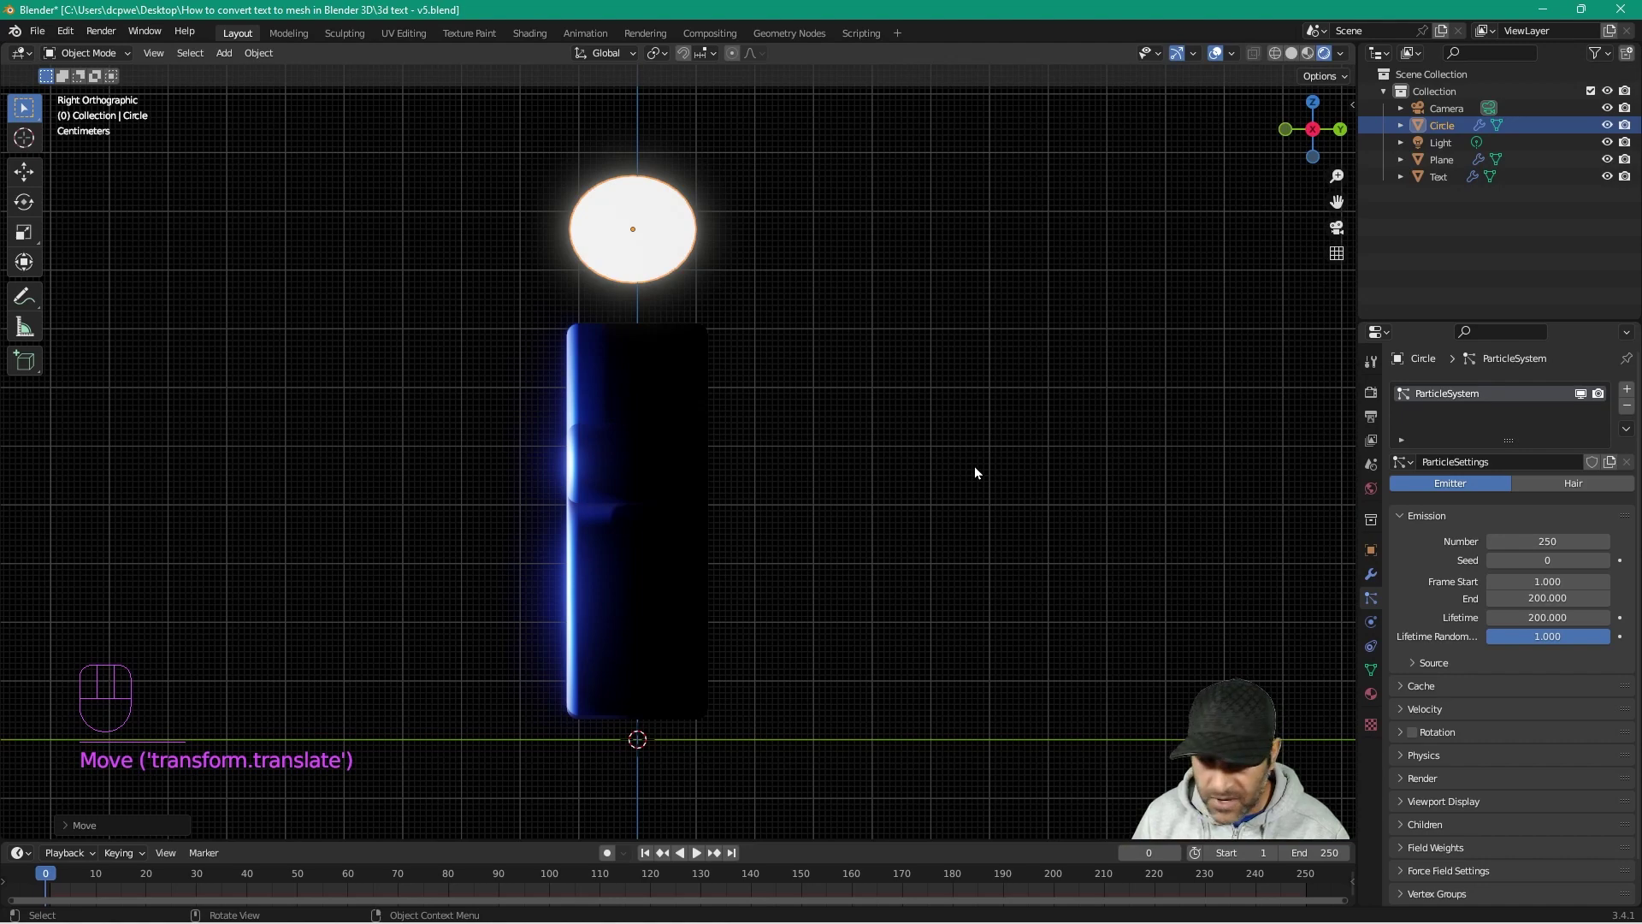
Step: In the camera view, move the circle up and closer to the text, checking the particle animation by playback
{"action": "key", "text": "KP_0"}
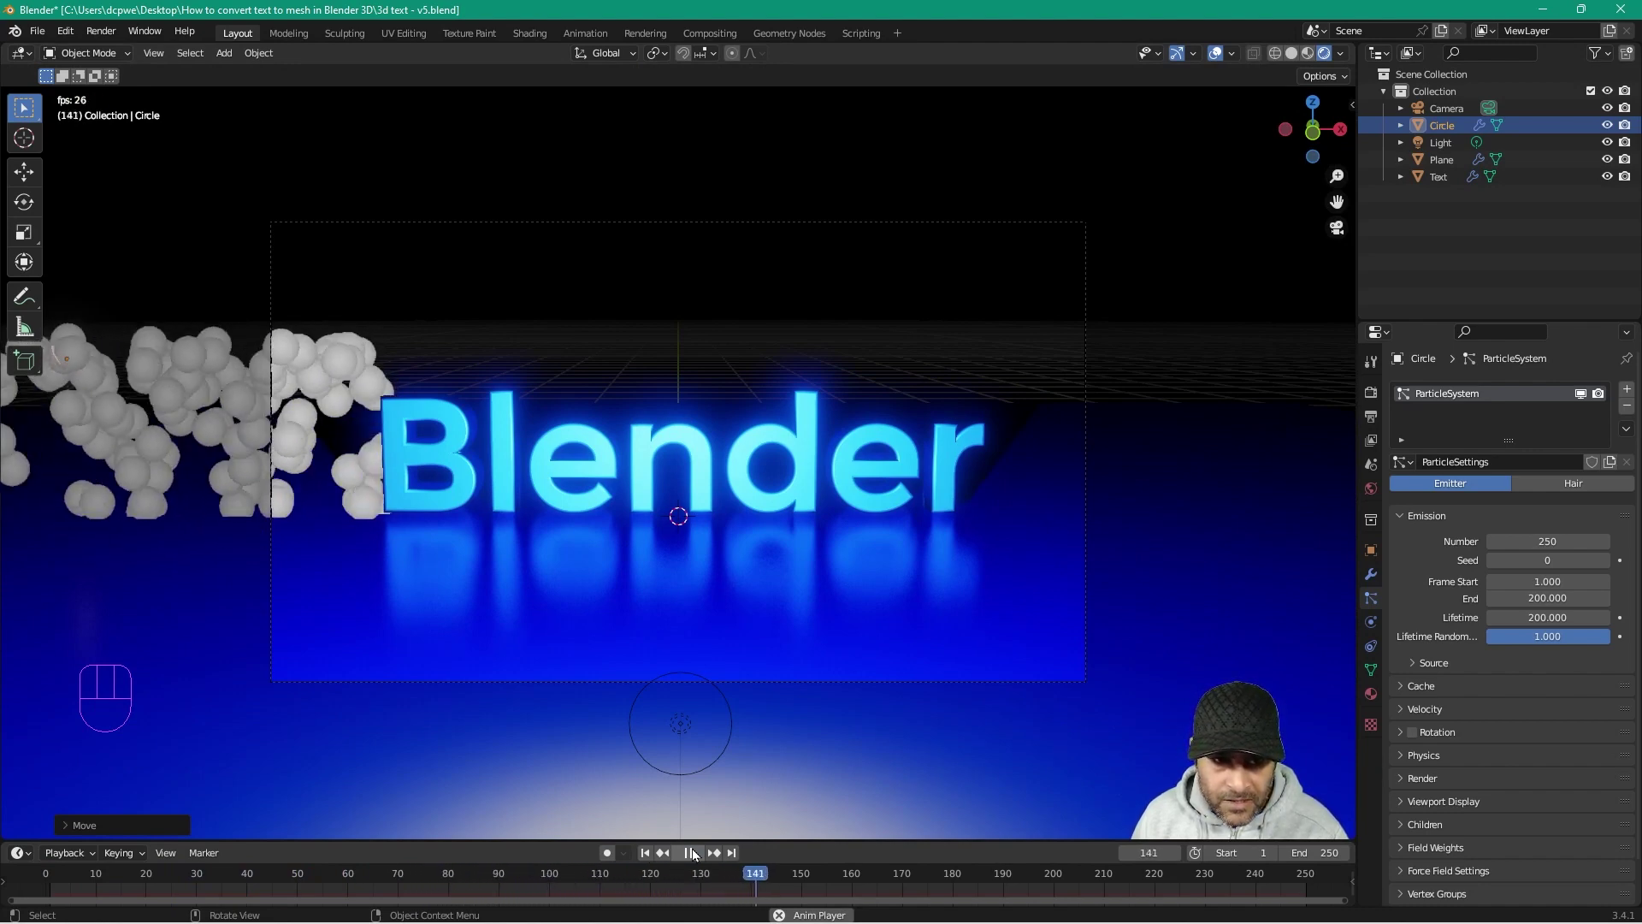
{"action": "left_click", "coordinate": [693, 853]}
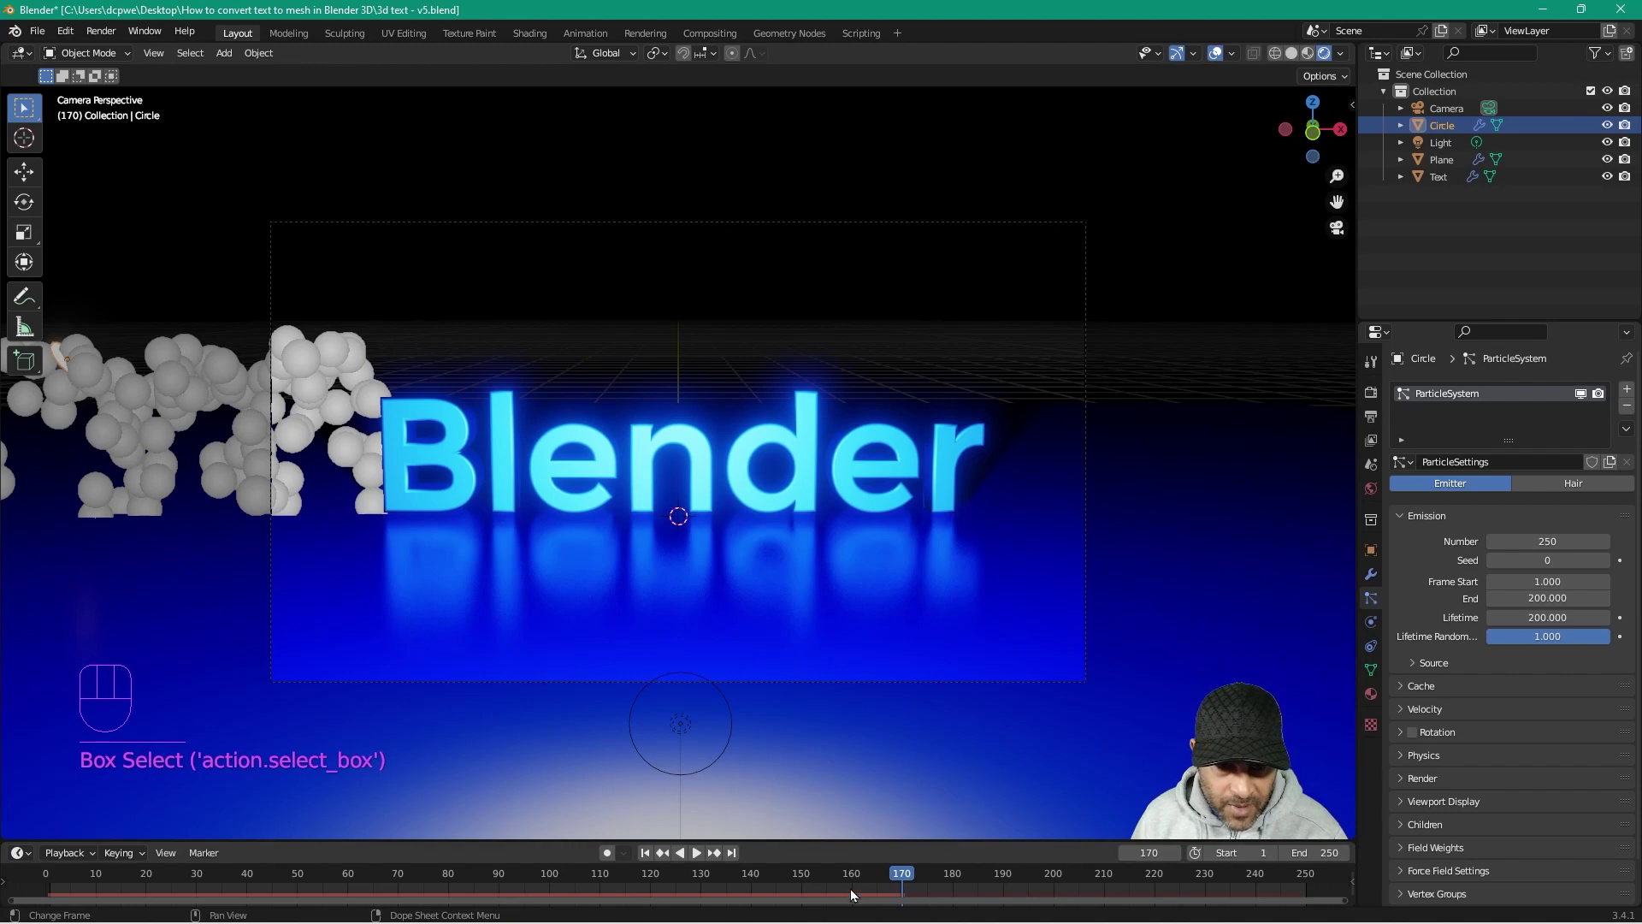
{"action": "left_click_drag", "start_coordinate": [906, 879], "coordinate": [206, 828]}
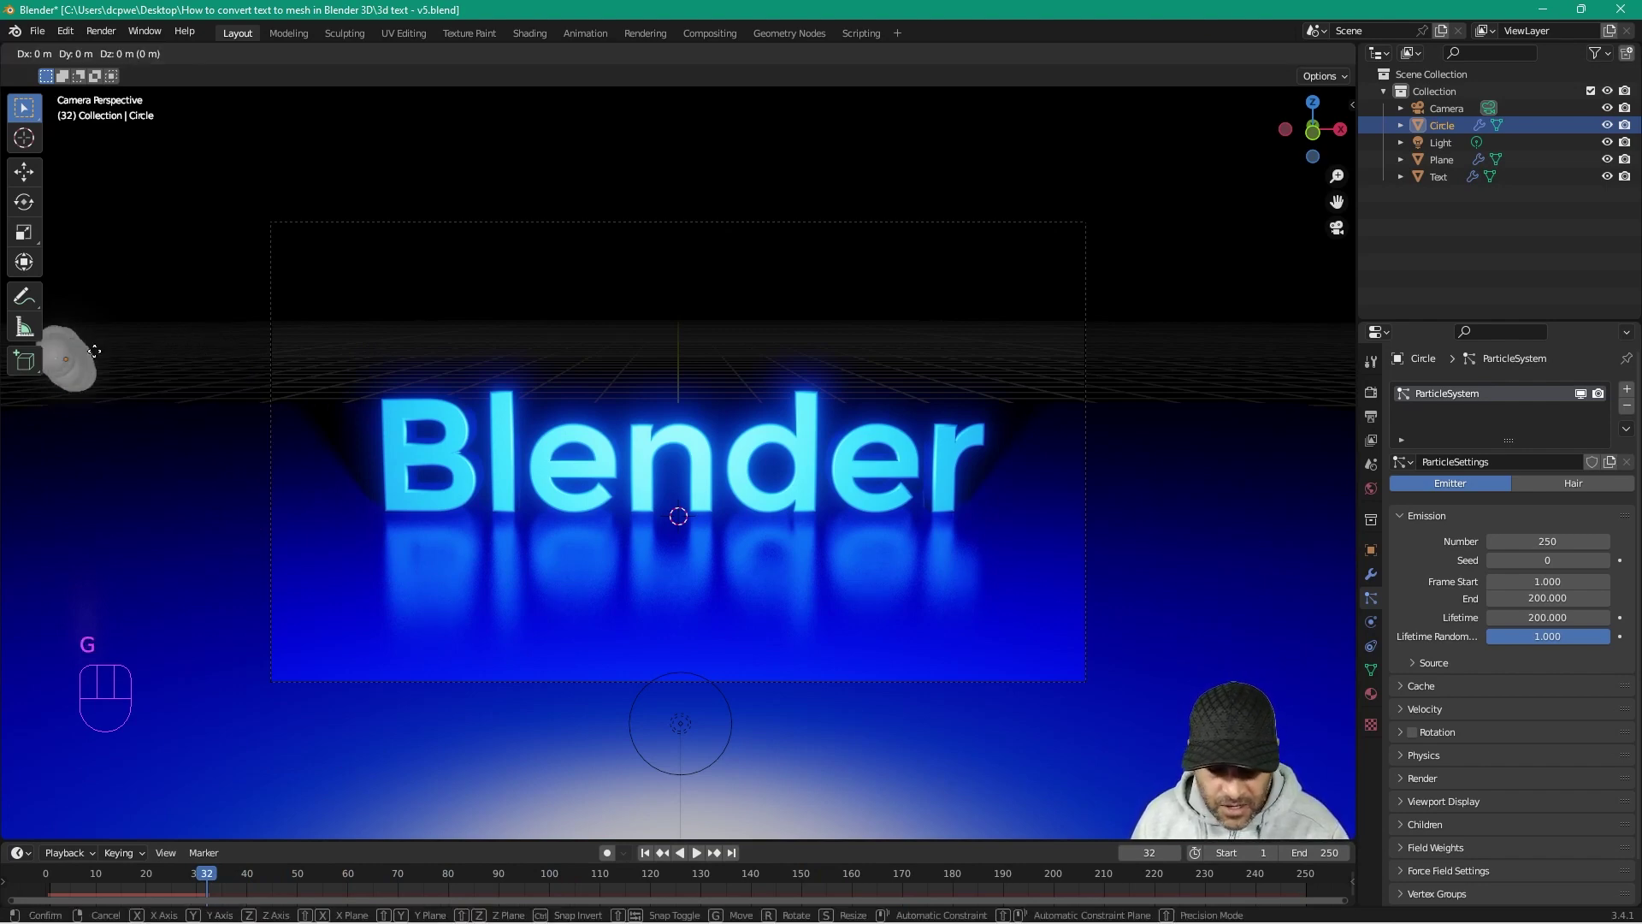
{"action": "left_click", "coordinate": [240, 222]}
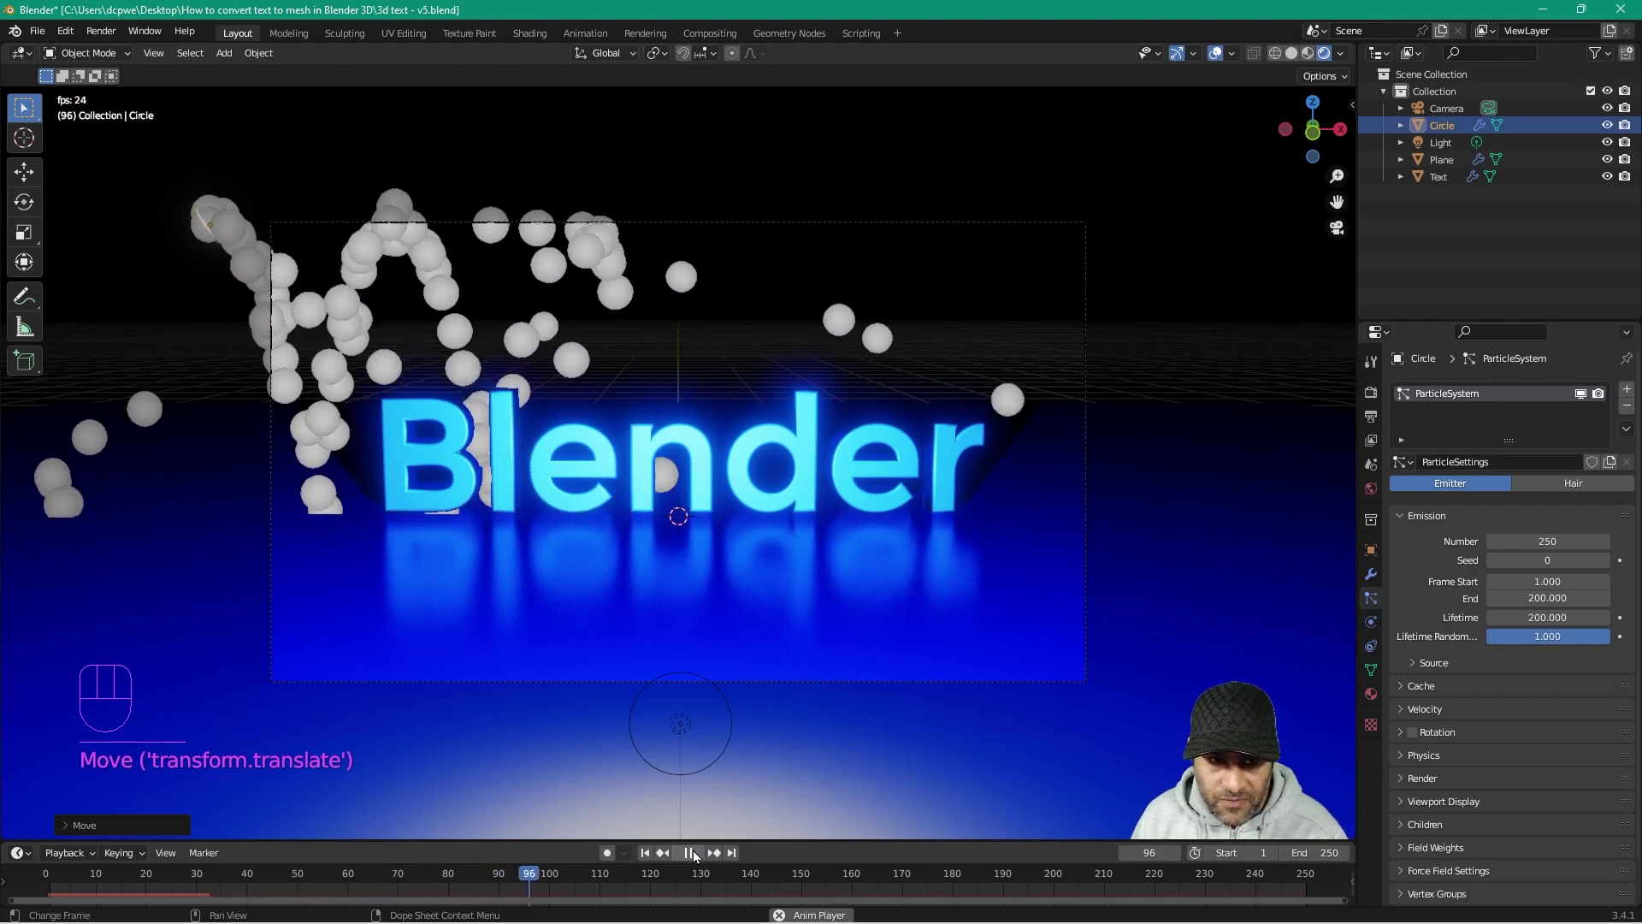
{"action": "left_click", "coordinate": [690, 853]}
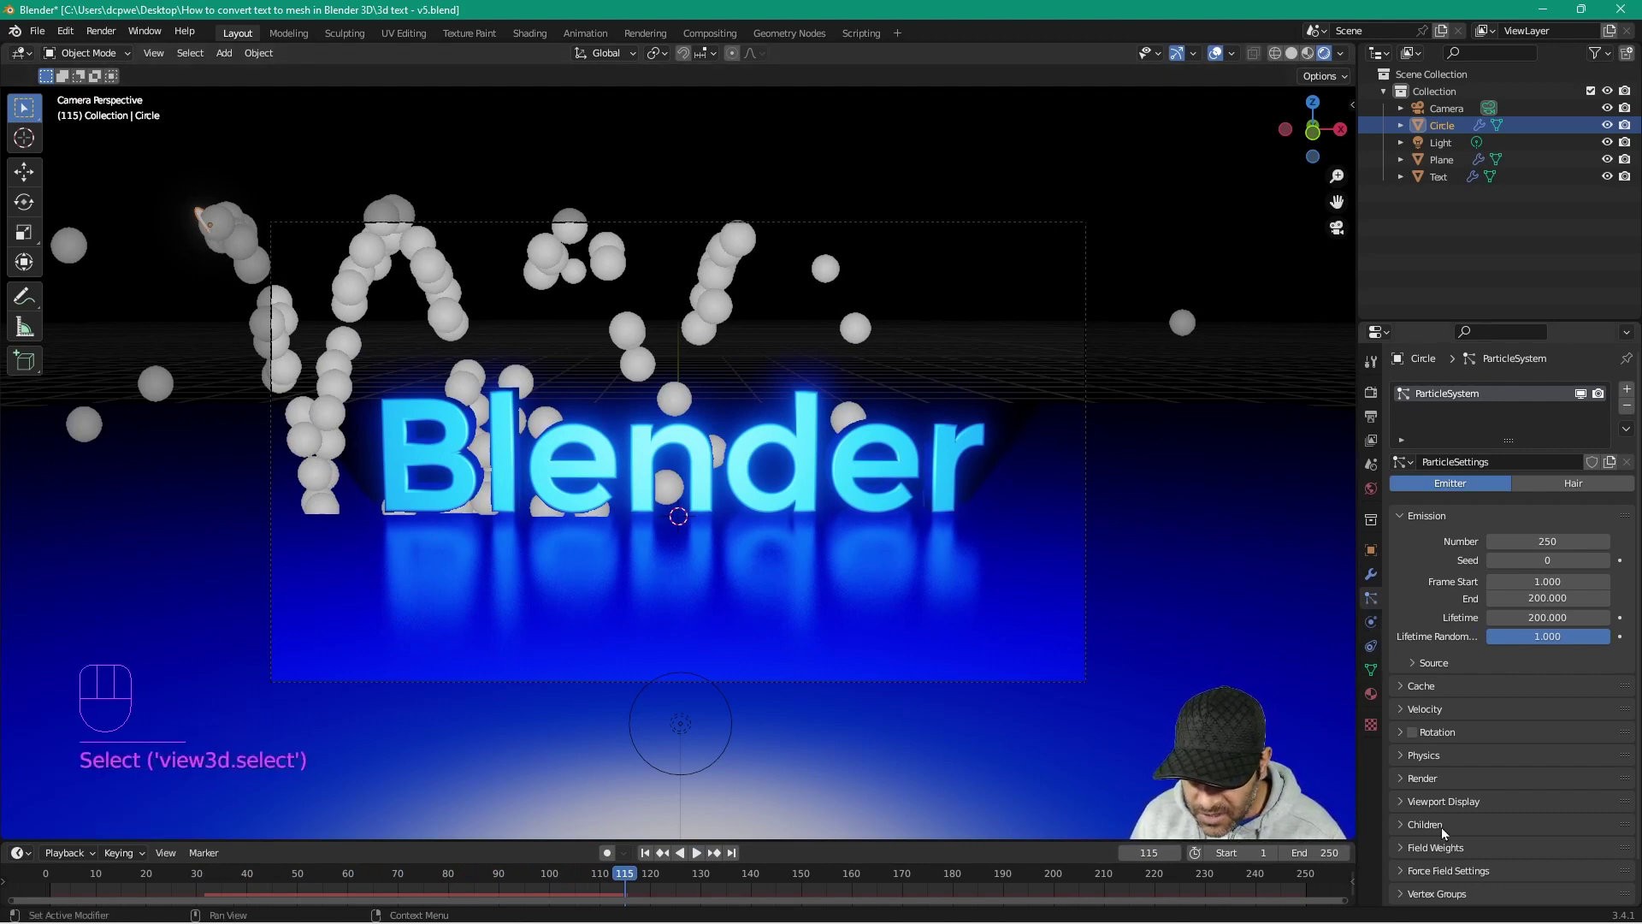
Step: Open the circle's particle Render settings and render frame 115 to check the particles
{"action": "left_click", "coordinate": [1416, 776]}
{"action": "scroll", "coordinate": [1493, 752], "scroll_direction": "down", "scroll_amount": 3}
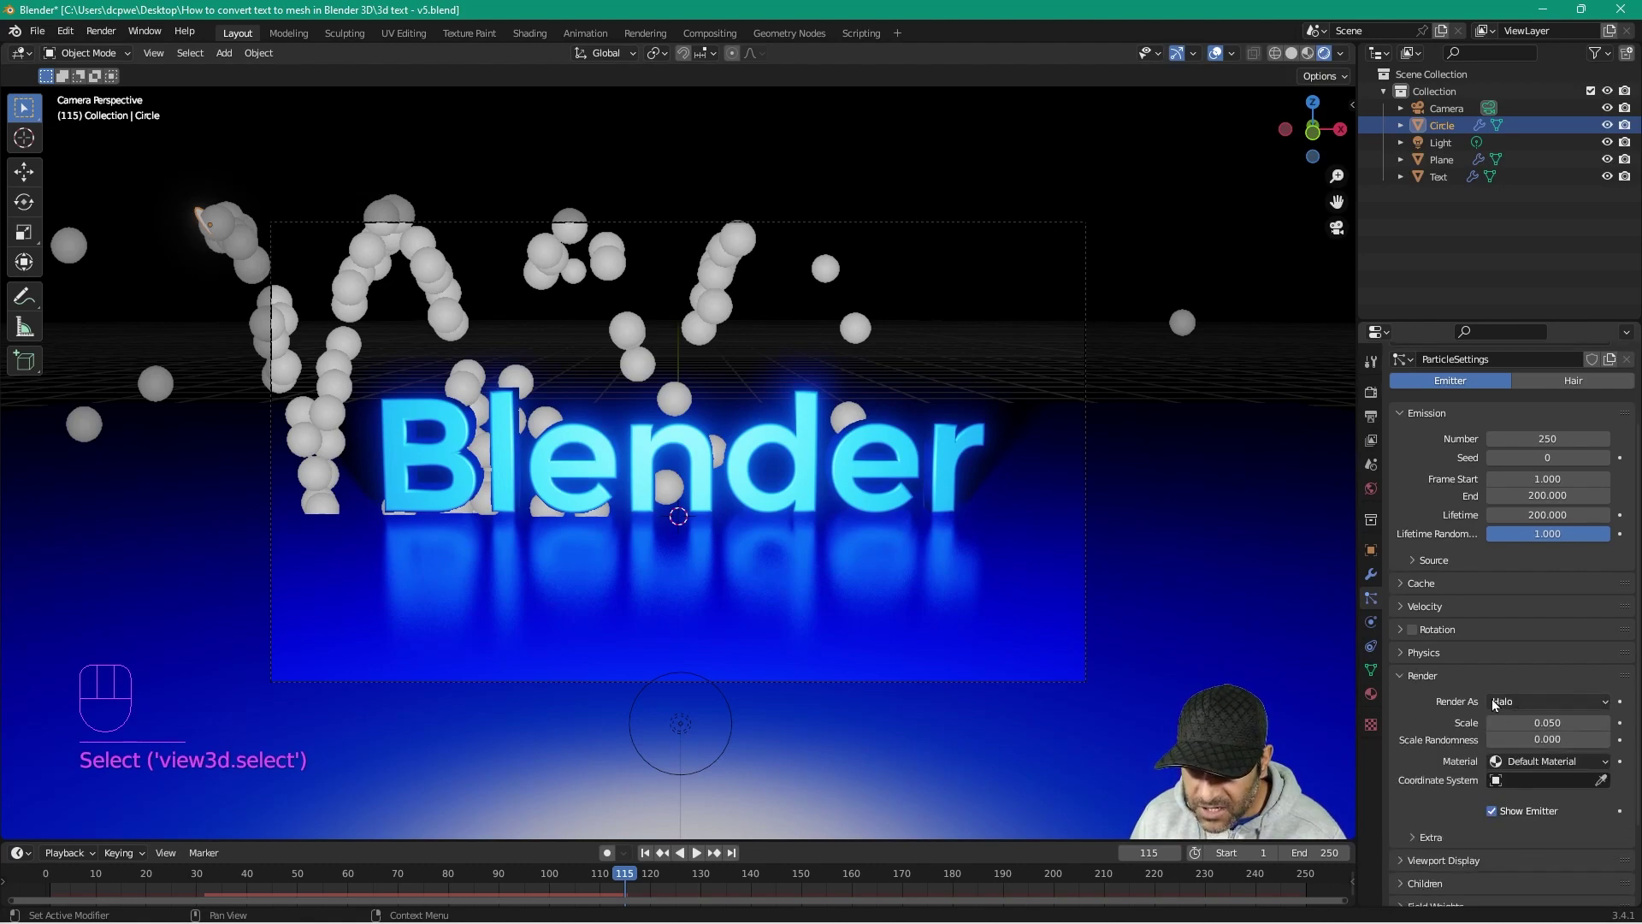
{"action": "key", "text": "F12"}
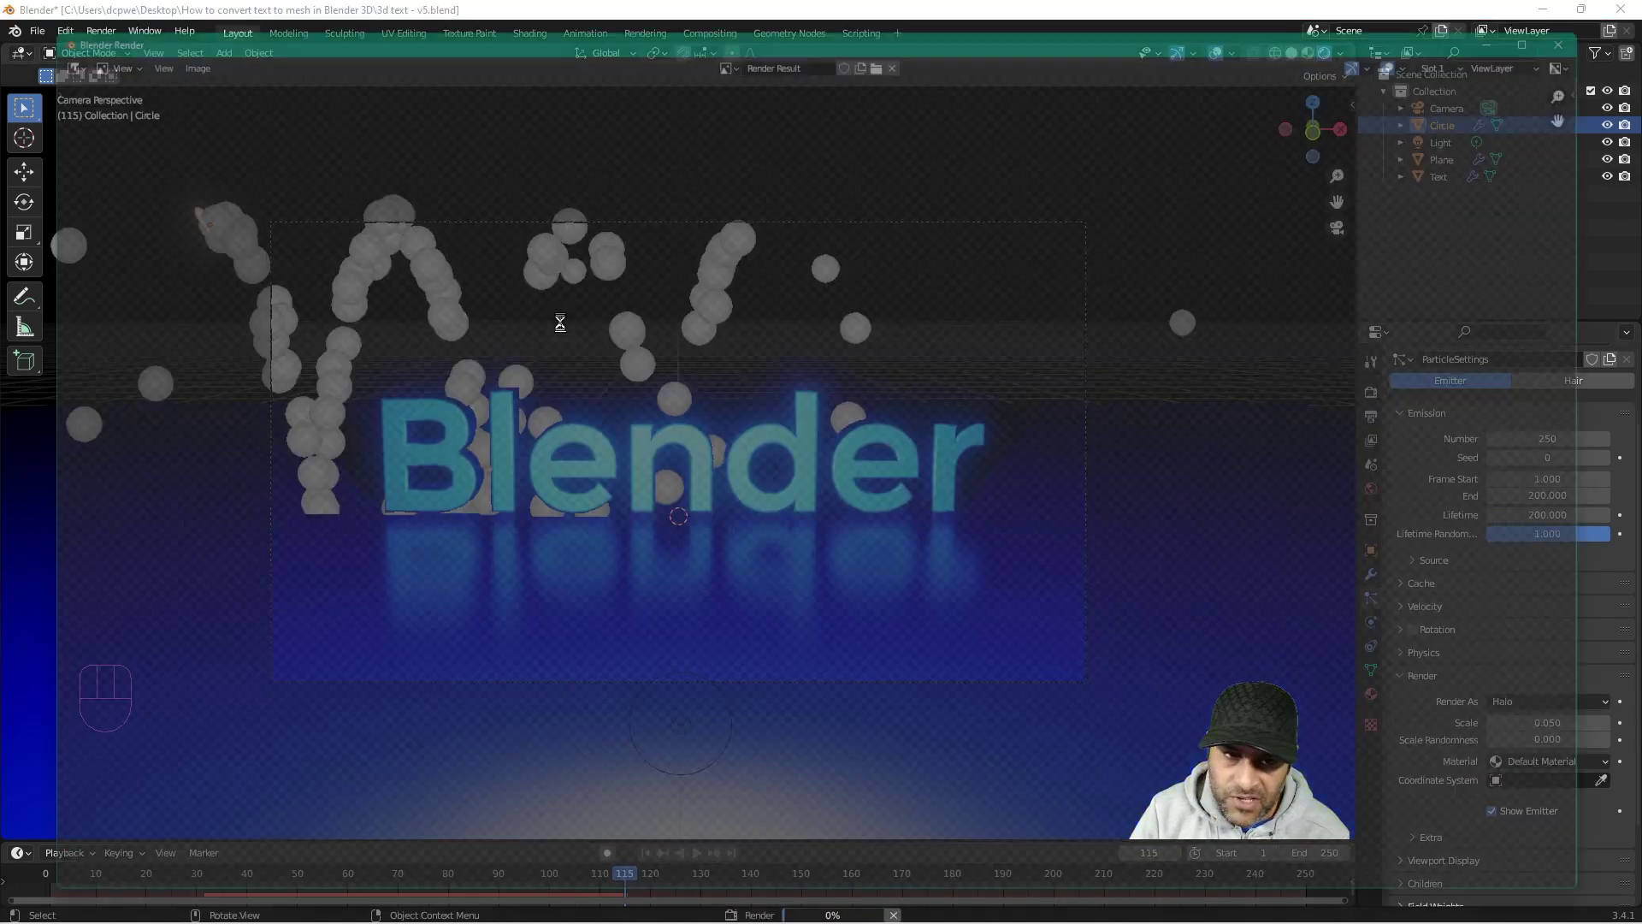
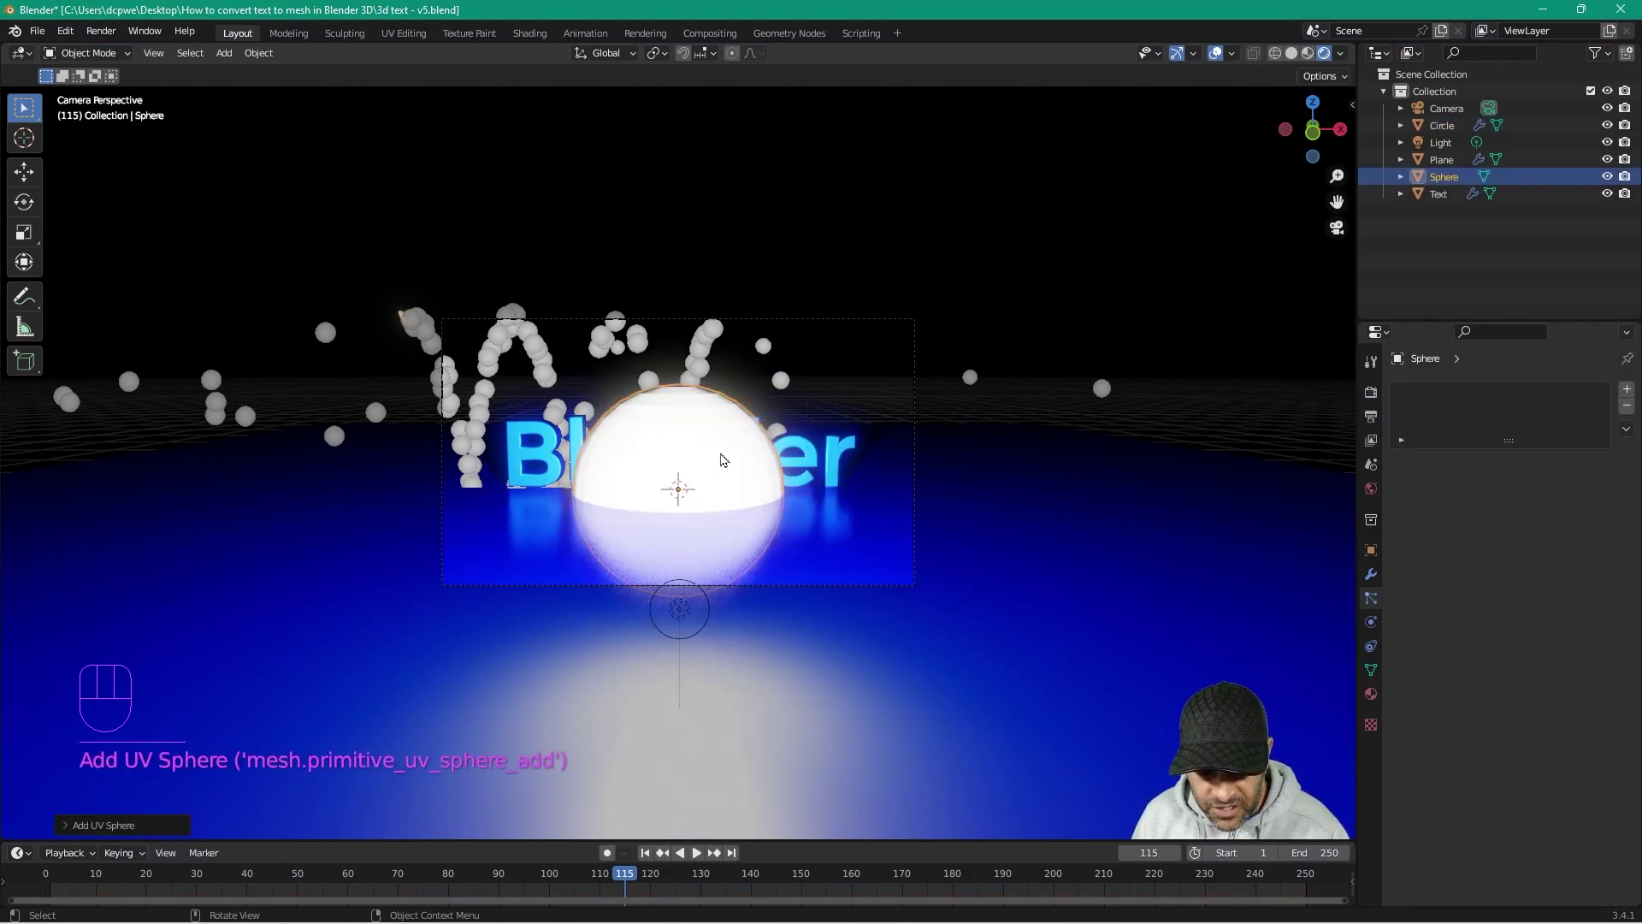
Step: Move the newly added UV sphere high above the text, outside the camera frame
{"action": "key", "text": "g"}
{"action": "left_click", "coordinate": [963, 313]}
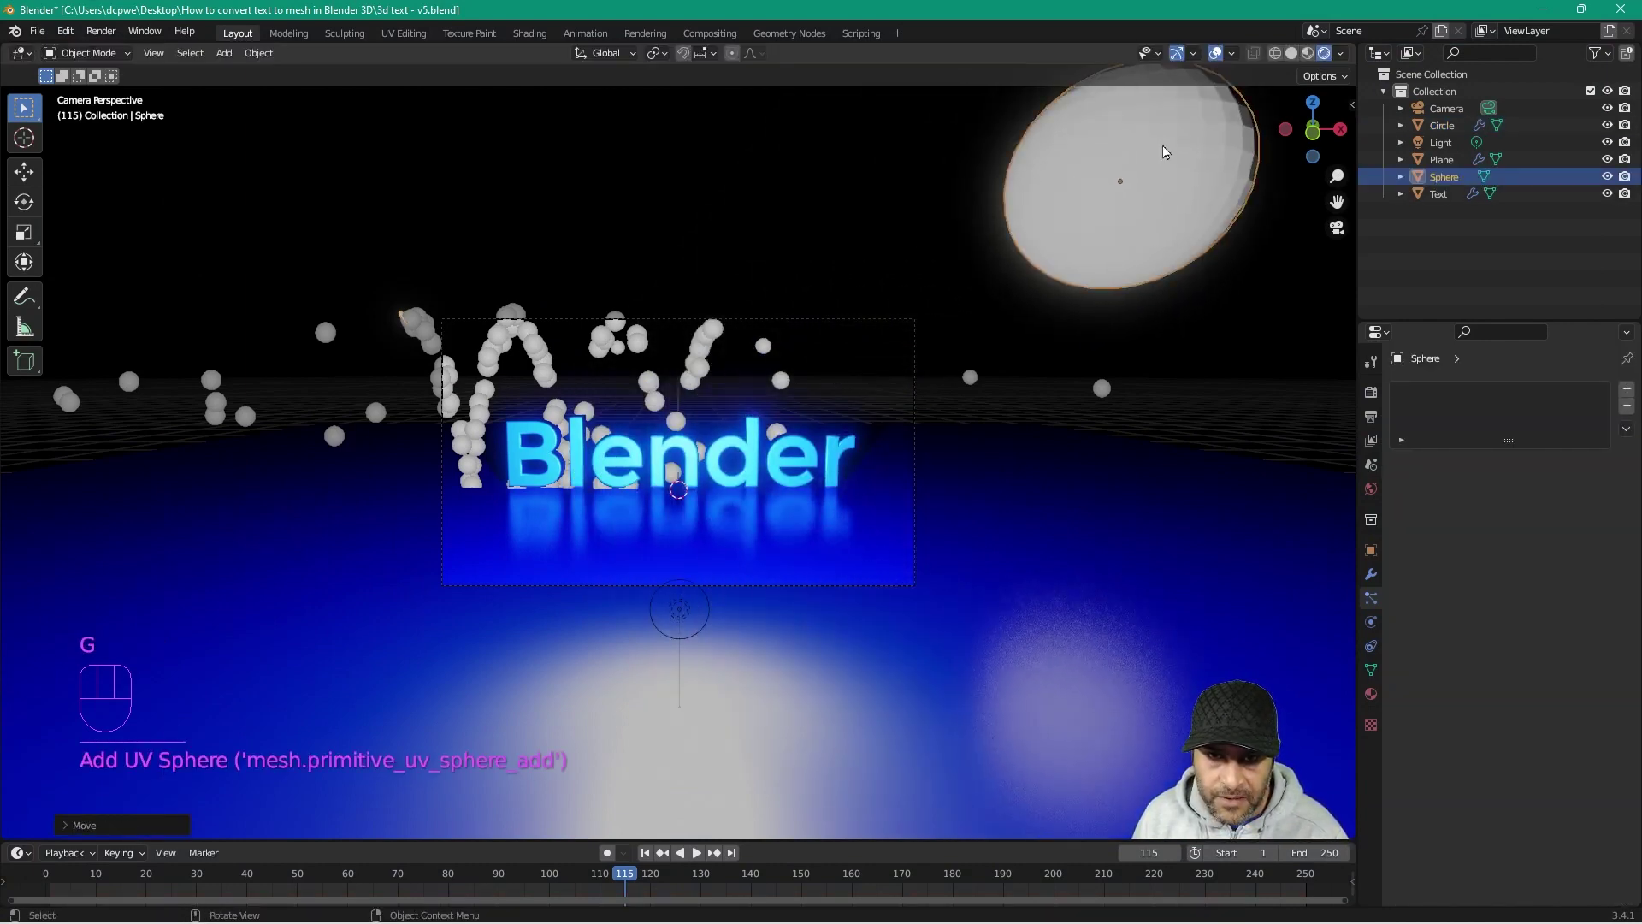
{"action": "scroll", "coordinate": [963, 313], "scroll_direction": "down", "scroll_amount": 4}
{"action": "key", "text": "g"}
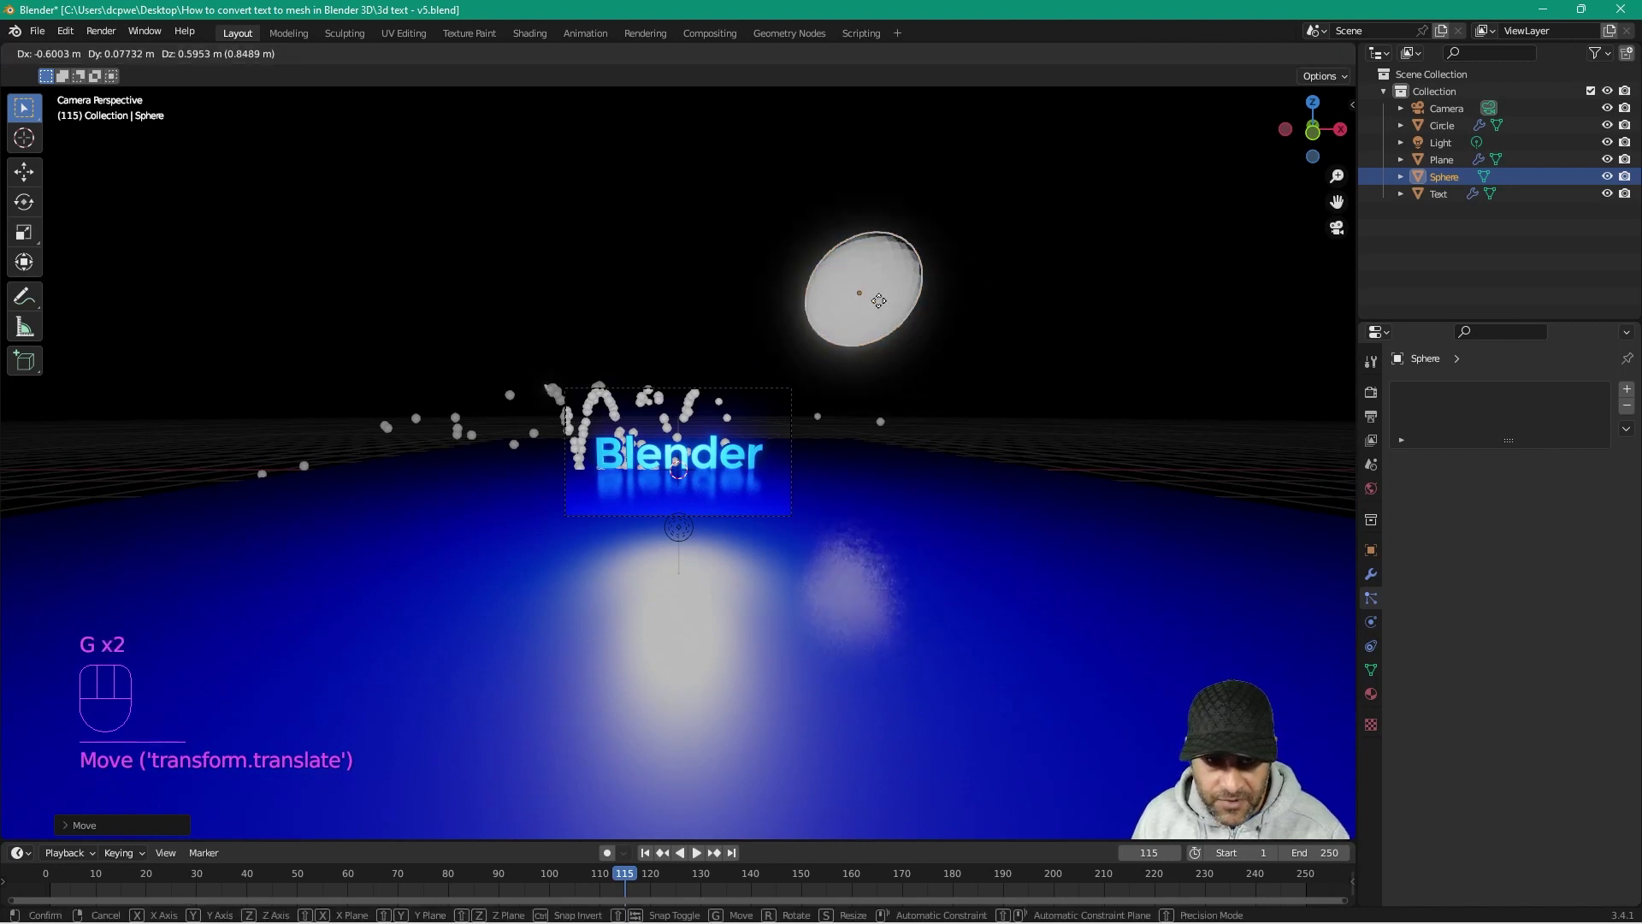
{"action": "left_click", "coordinate": [723, 196]}
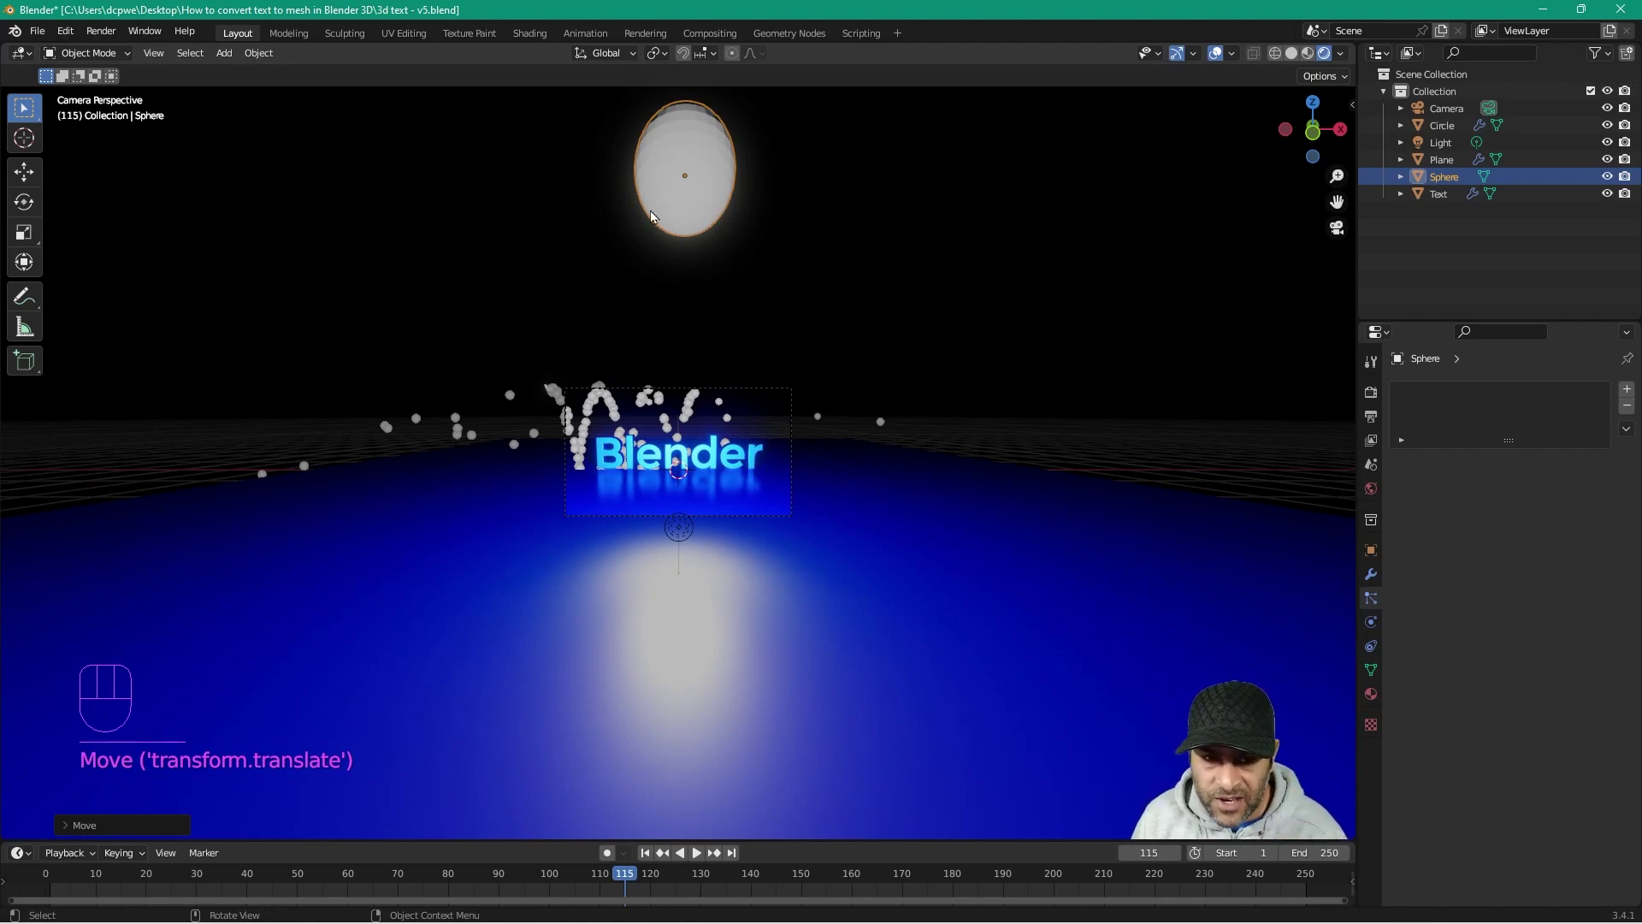
Step: Rename the sphere object as Particle
{"action": "scroll", "coordinate": [582, 400], "scroll_direction": "up", "scroll_amount": 5}
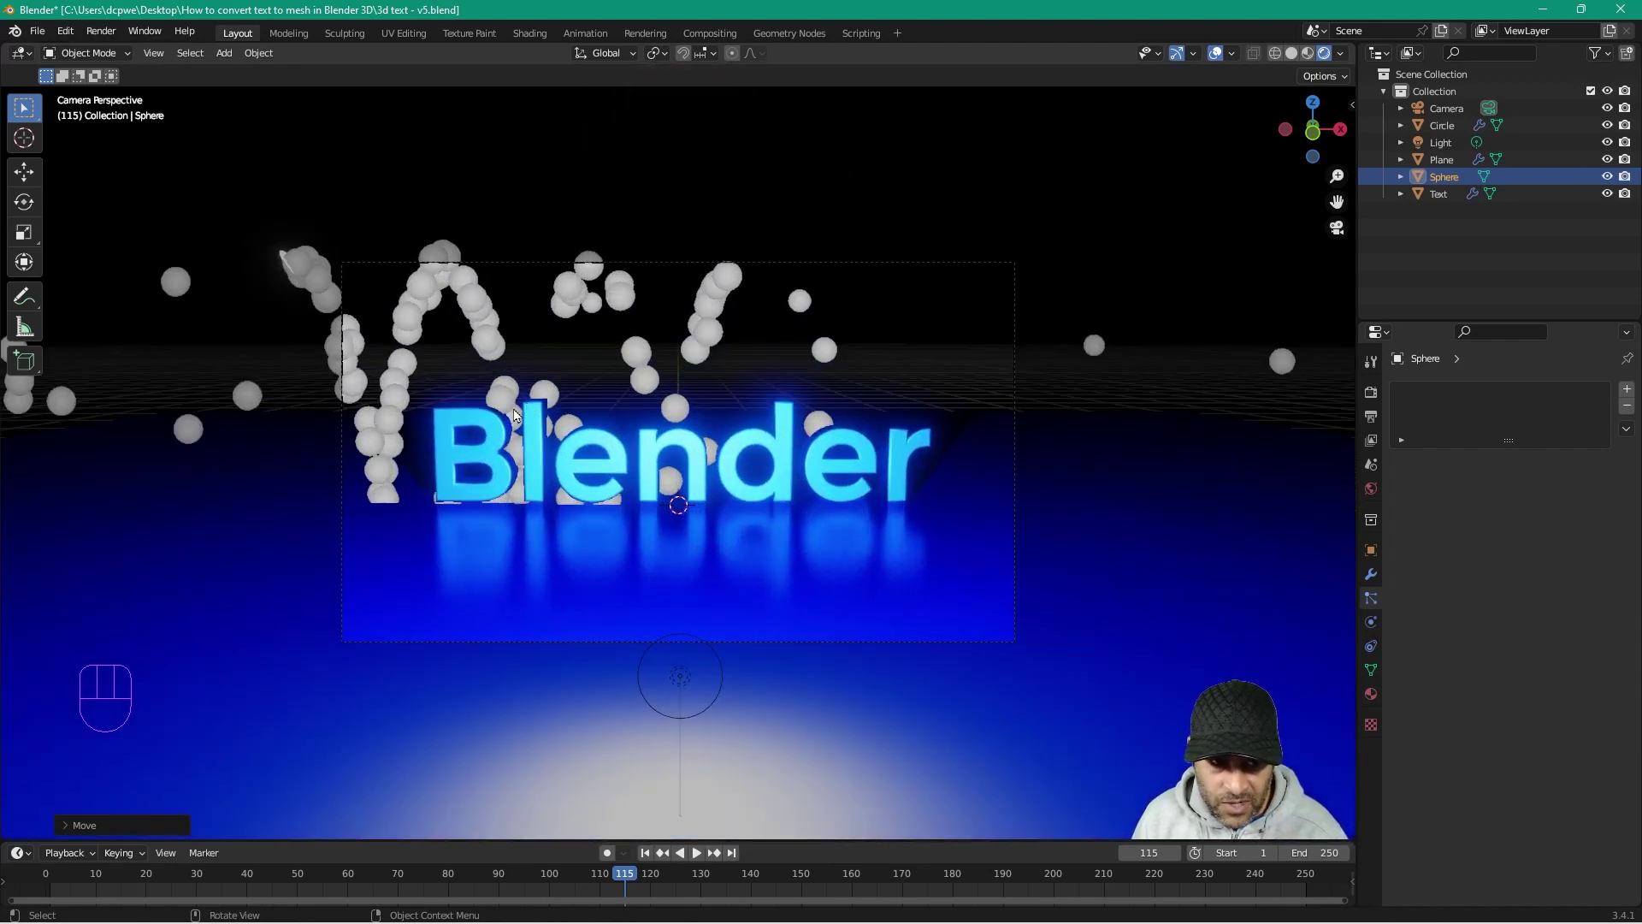
{"action": "scroll", "coordinate": [501, 333], "scroll_direction": "up", "scroll_amount": 2}
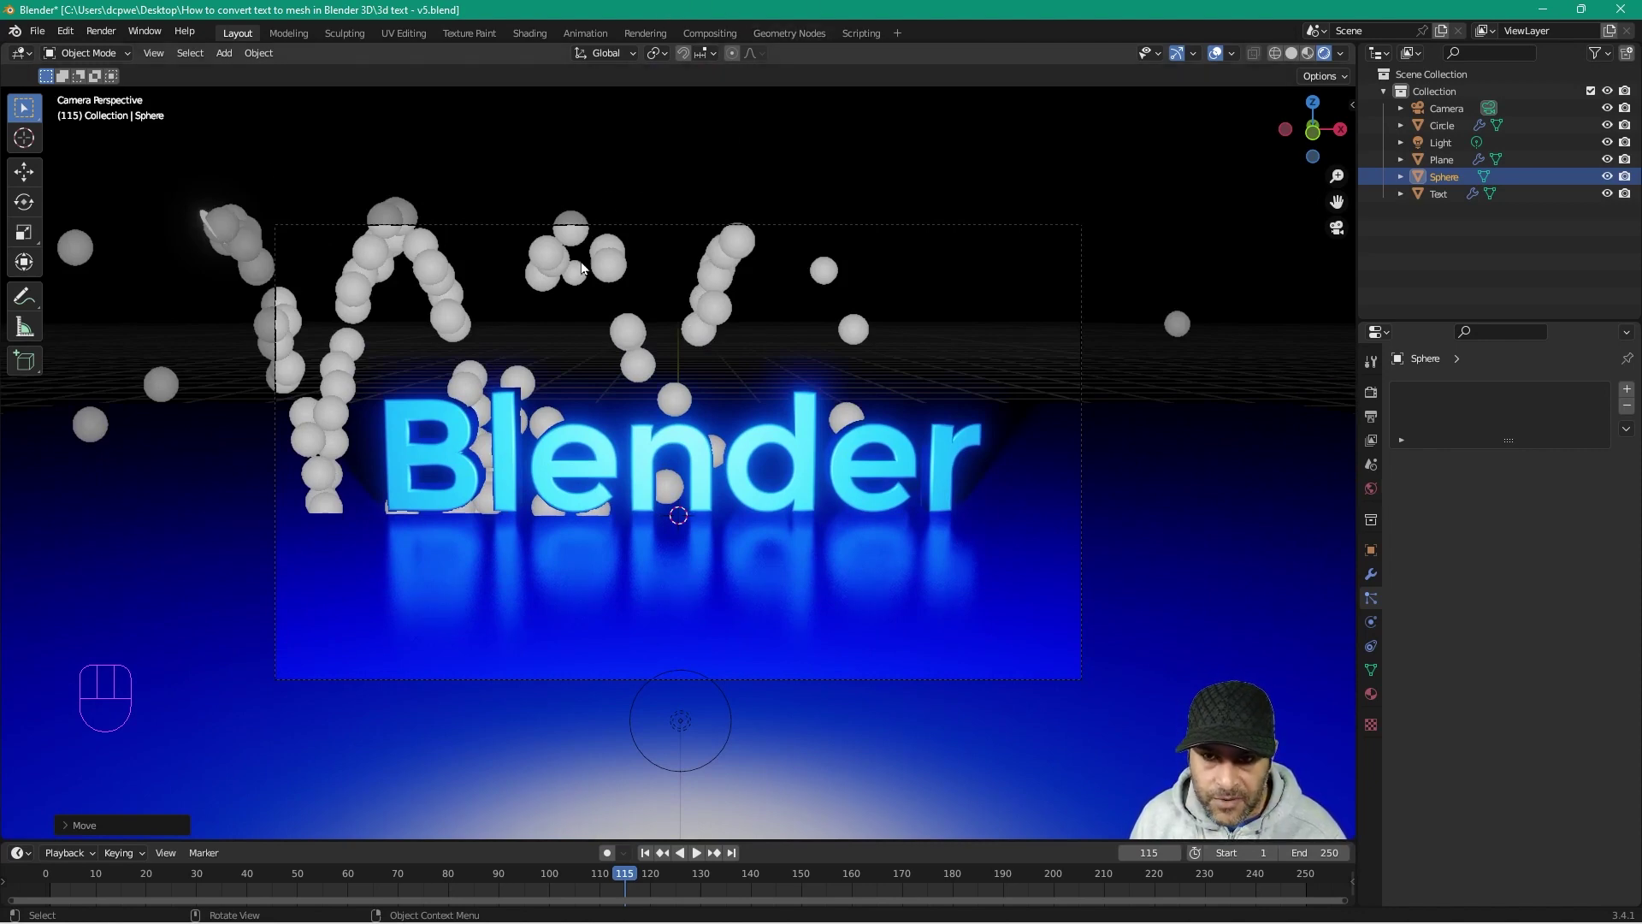
{"action": "double_click", "coordinate": [1446, 177]}
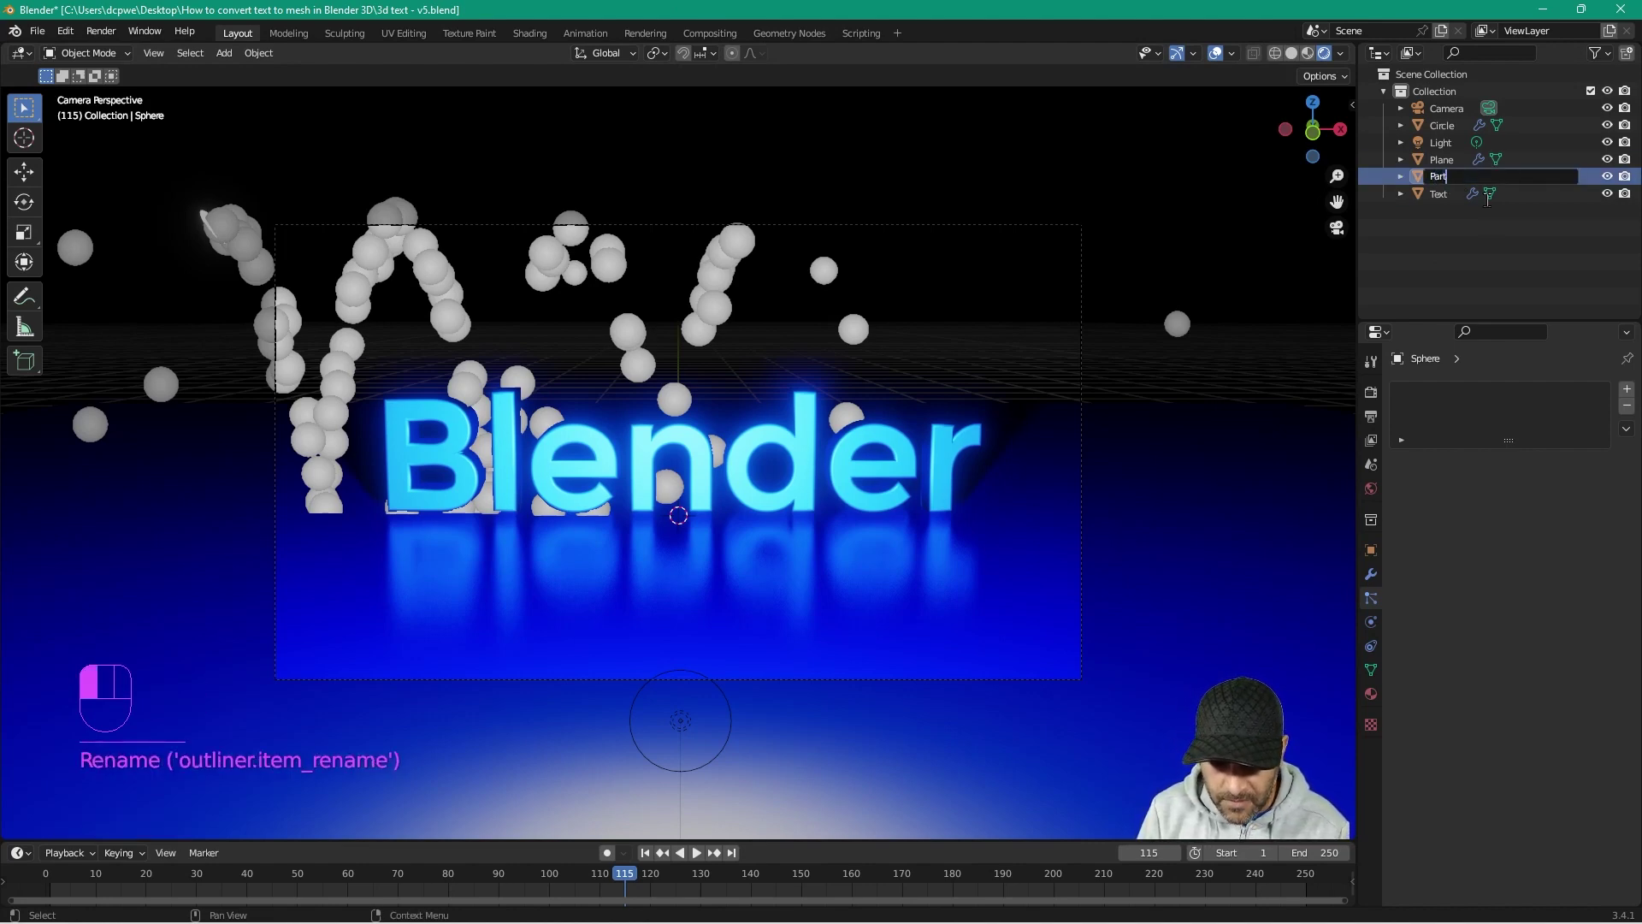
{"action": "type", "text": "Particle"}
{"action": "key", "text": "Return"}
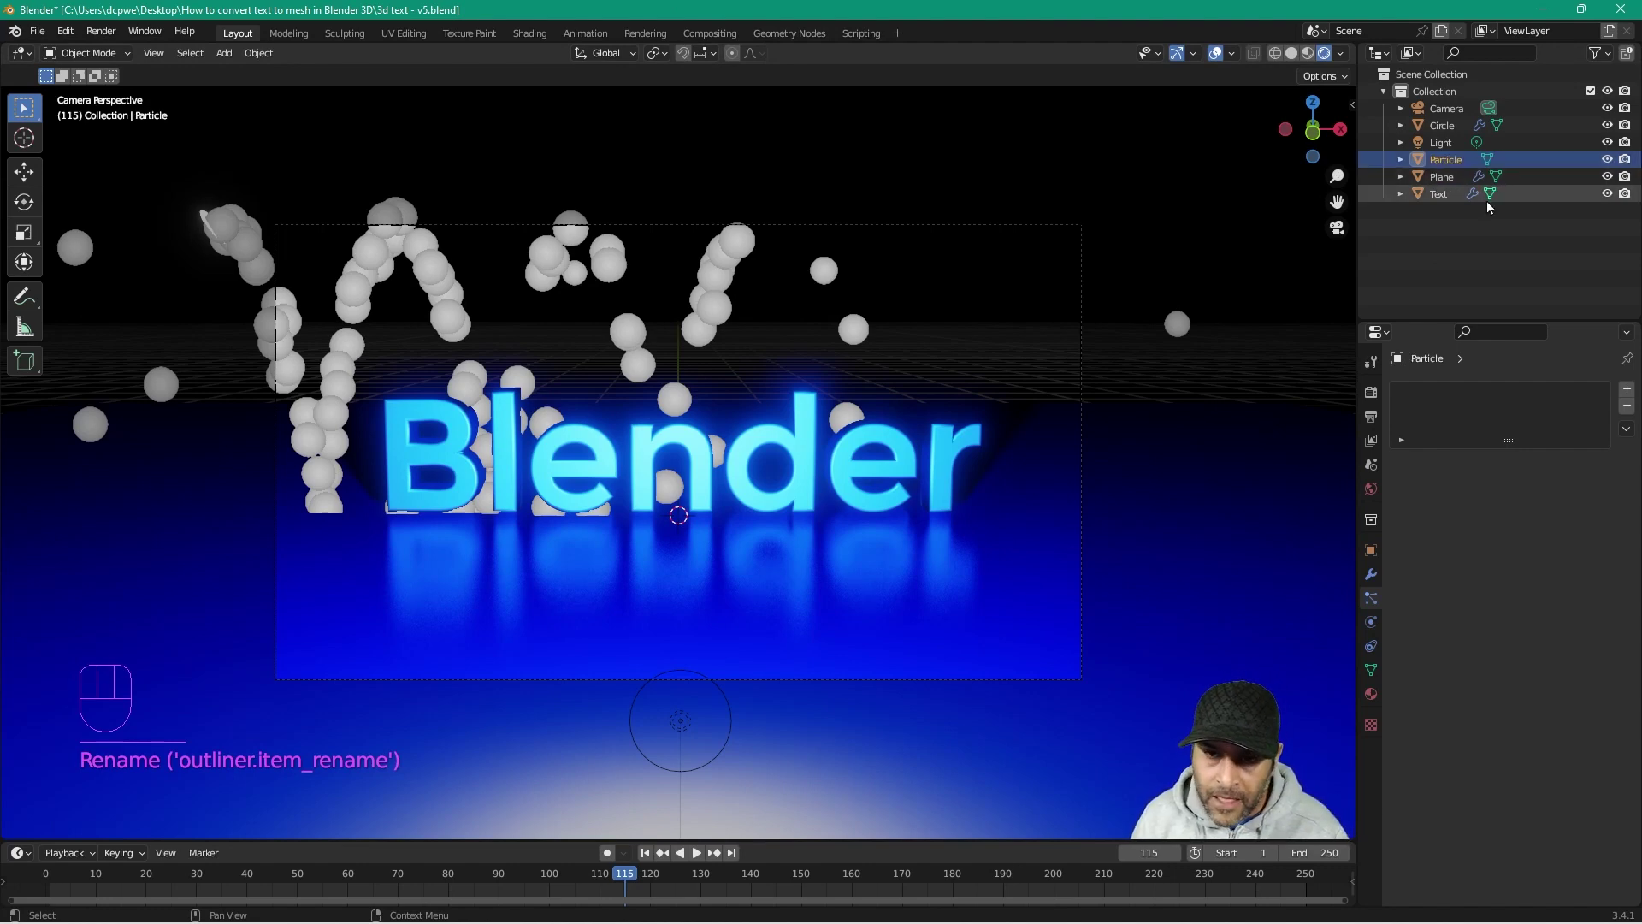
Step: Render the circle's particles as the Particle object, with Scale 0.010 and Scale Randomness 1
{"action": "left_click", "coordinate": [208, 226]}
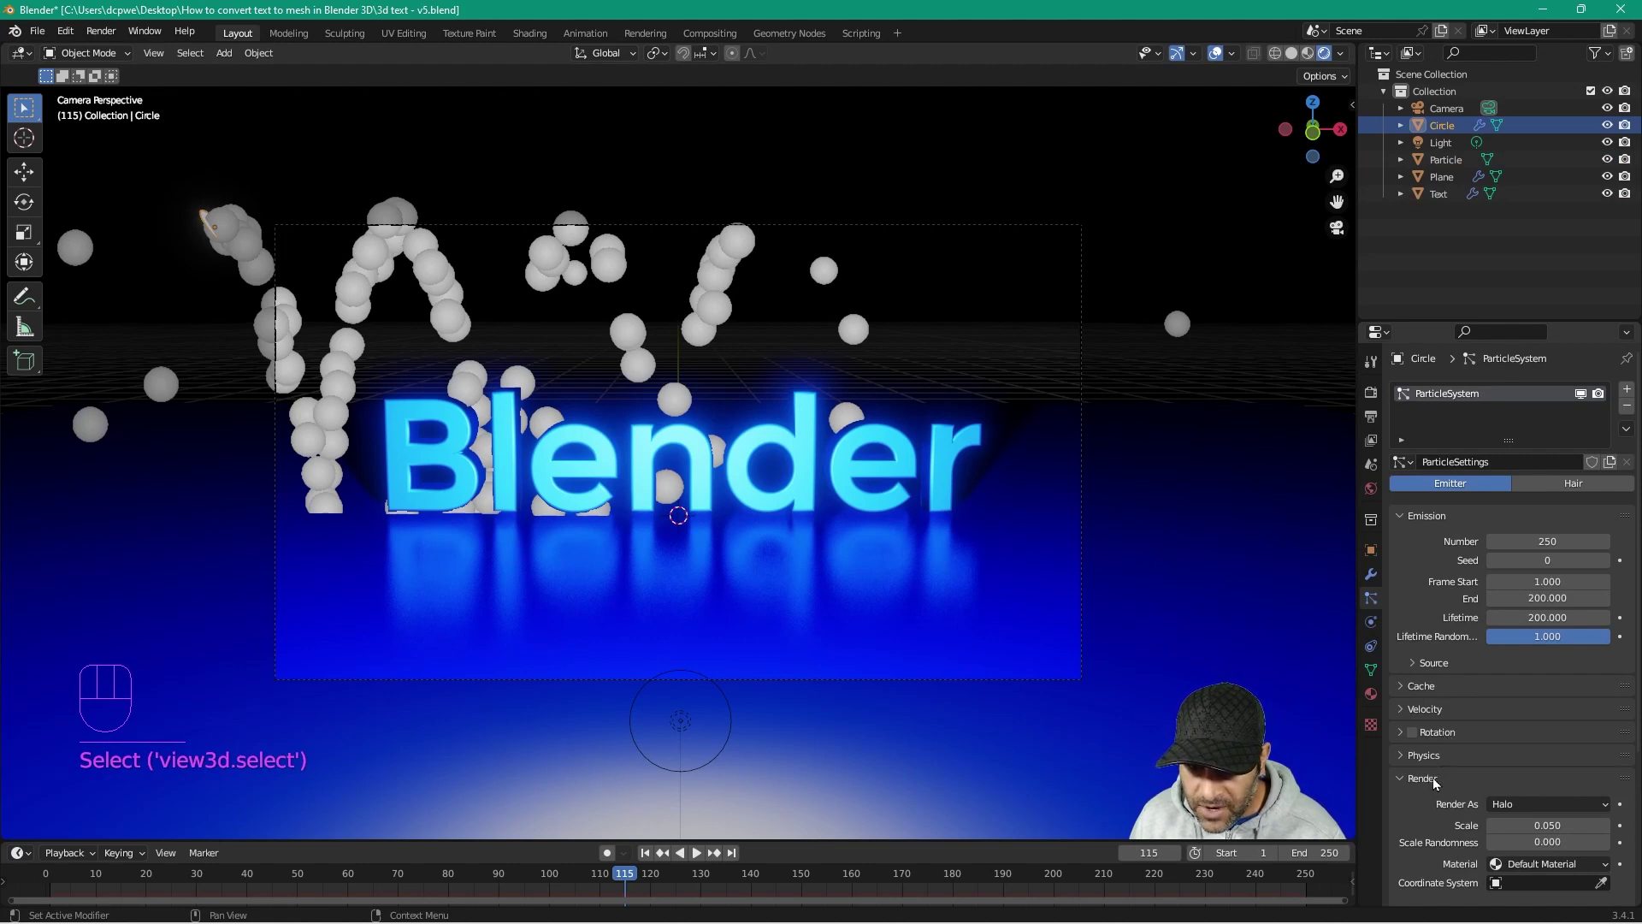
{"action": "scroll", "coordinate": [1548, 801], "scroll_direction": "down", "scroll_amount": 2}
{"action": "left_click", "coordinate": [1531, 735]}
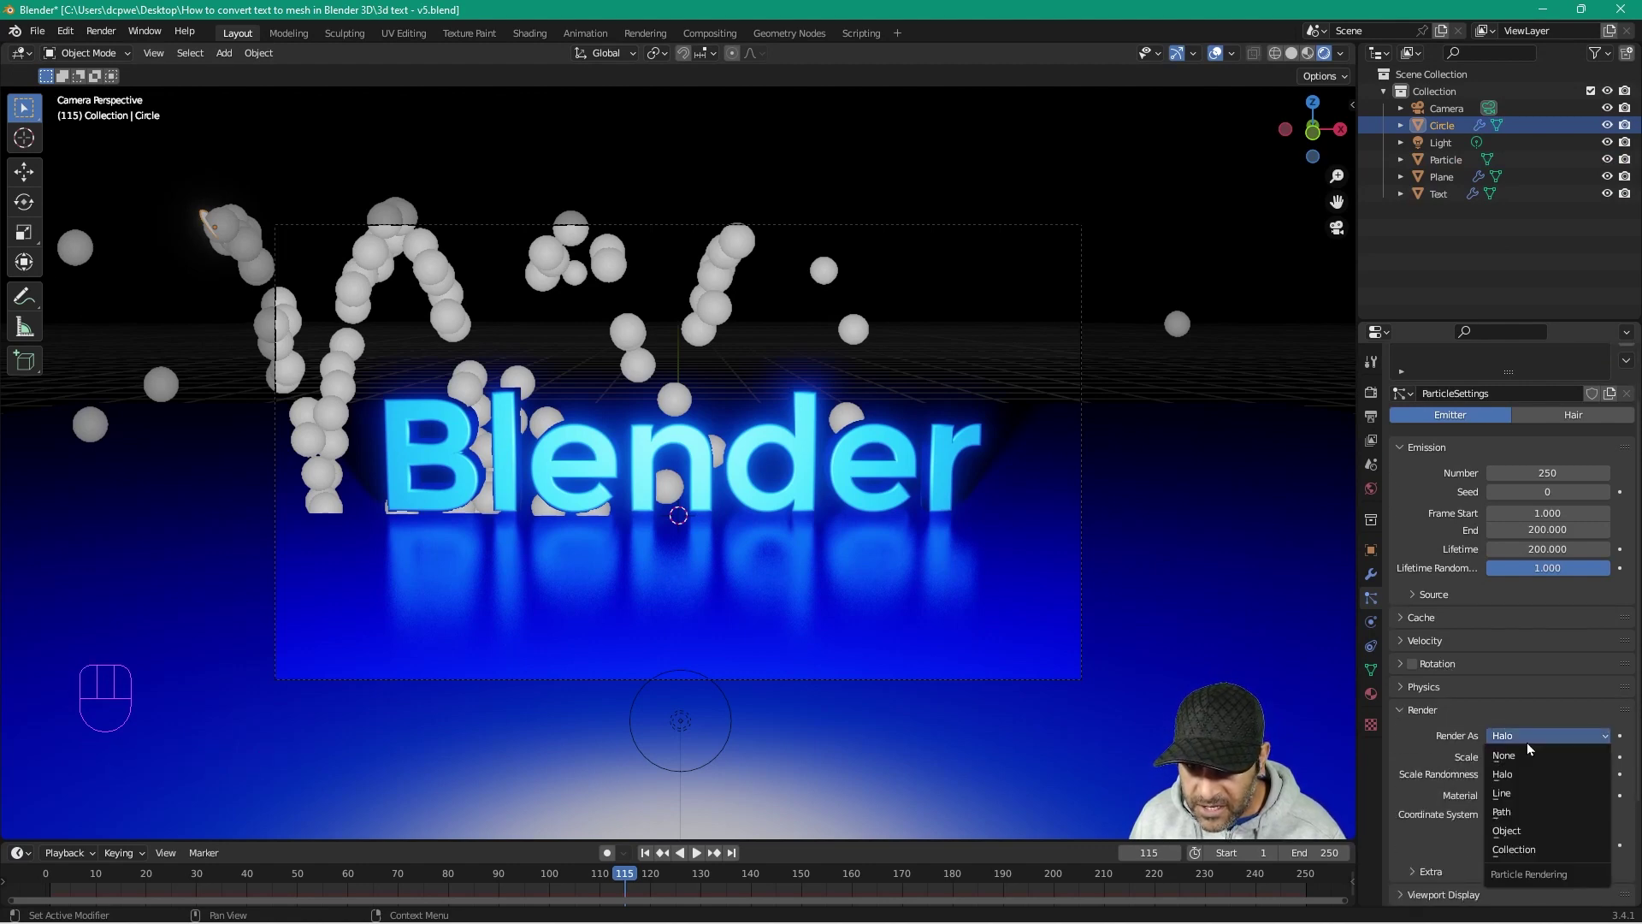
{"action": "left_click", "coordinate": [1526, 830]}
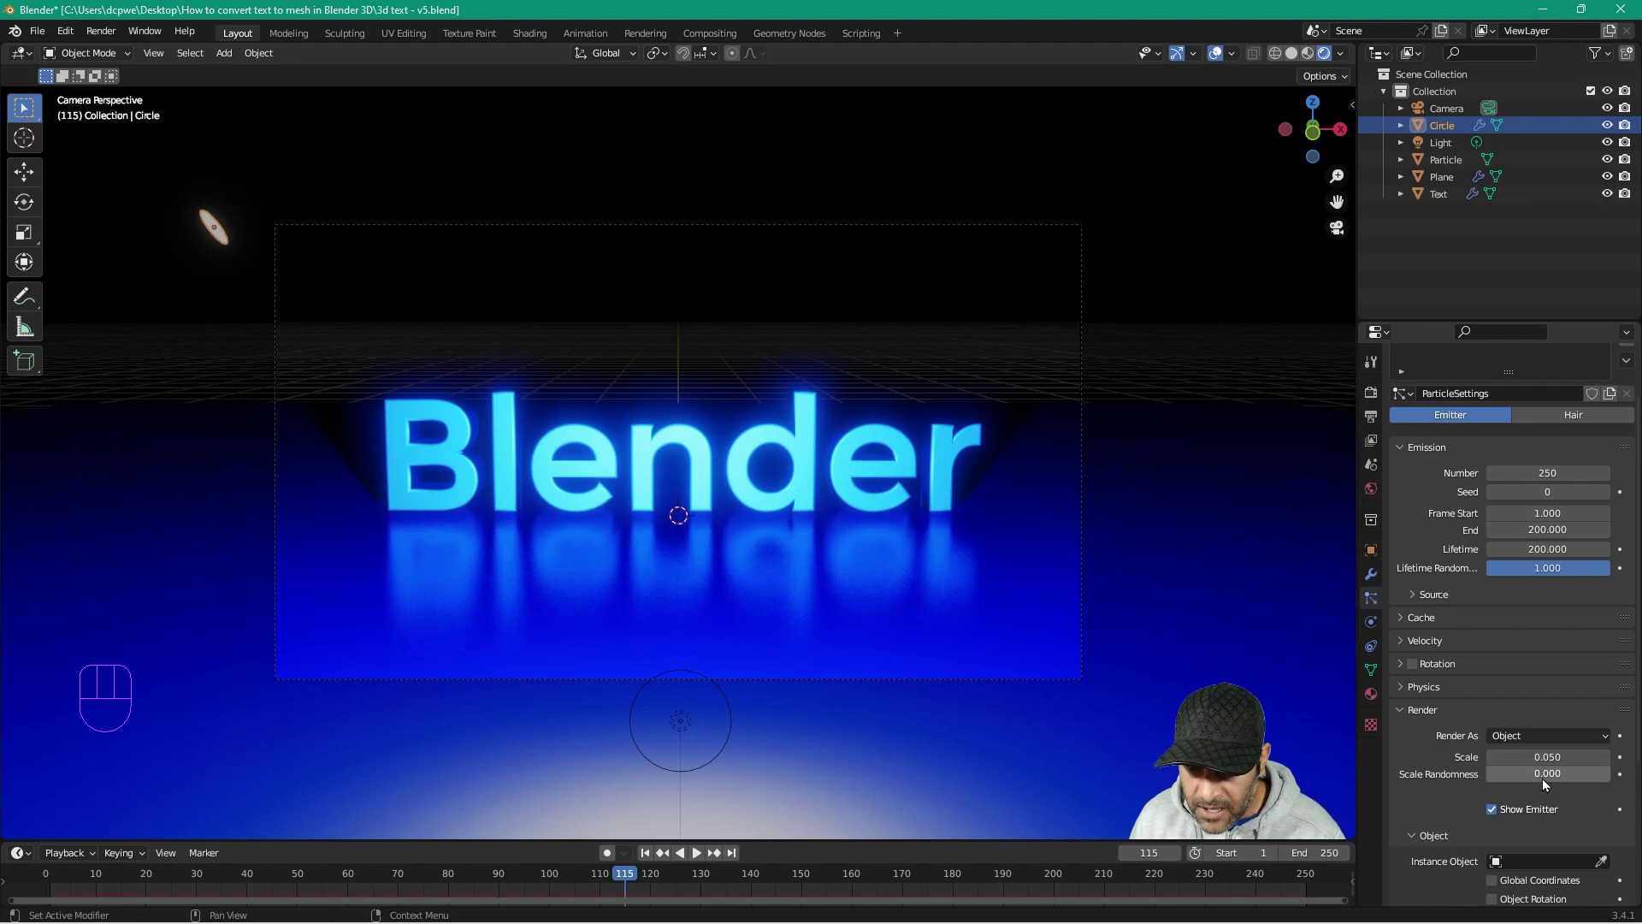
{"action": "scroll", "coordinate": [1540, 830], "scroll_direction": "down", "scroll_amount": 2}
{"action": "left_click", "coordinate": [1531, 793]}
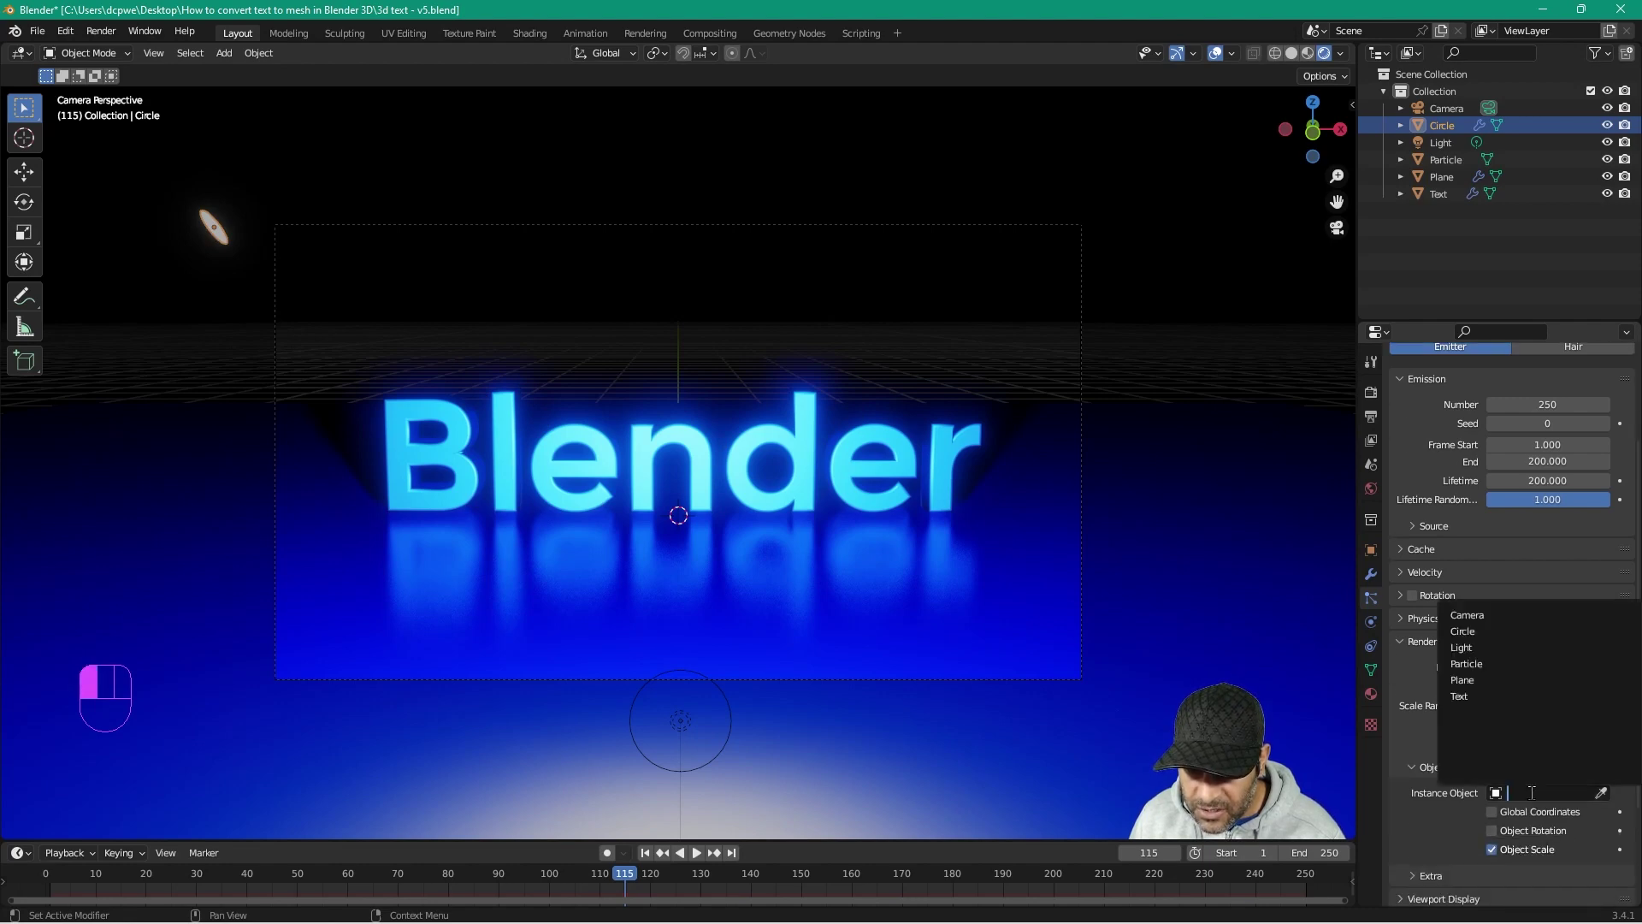
{"action": "left_click", "coordinate": [1467, 664]}
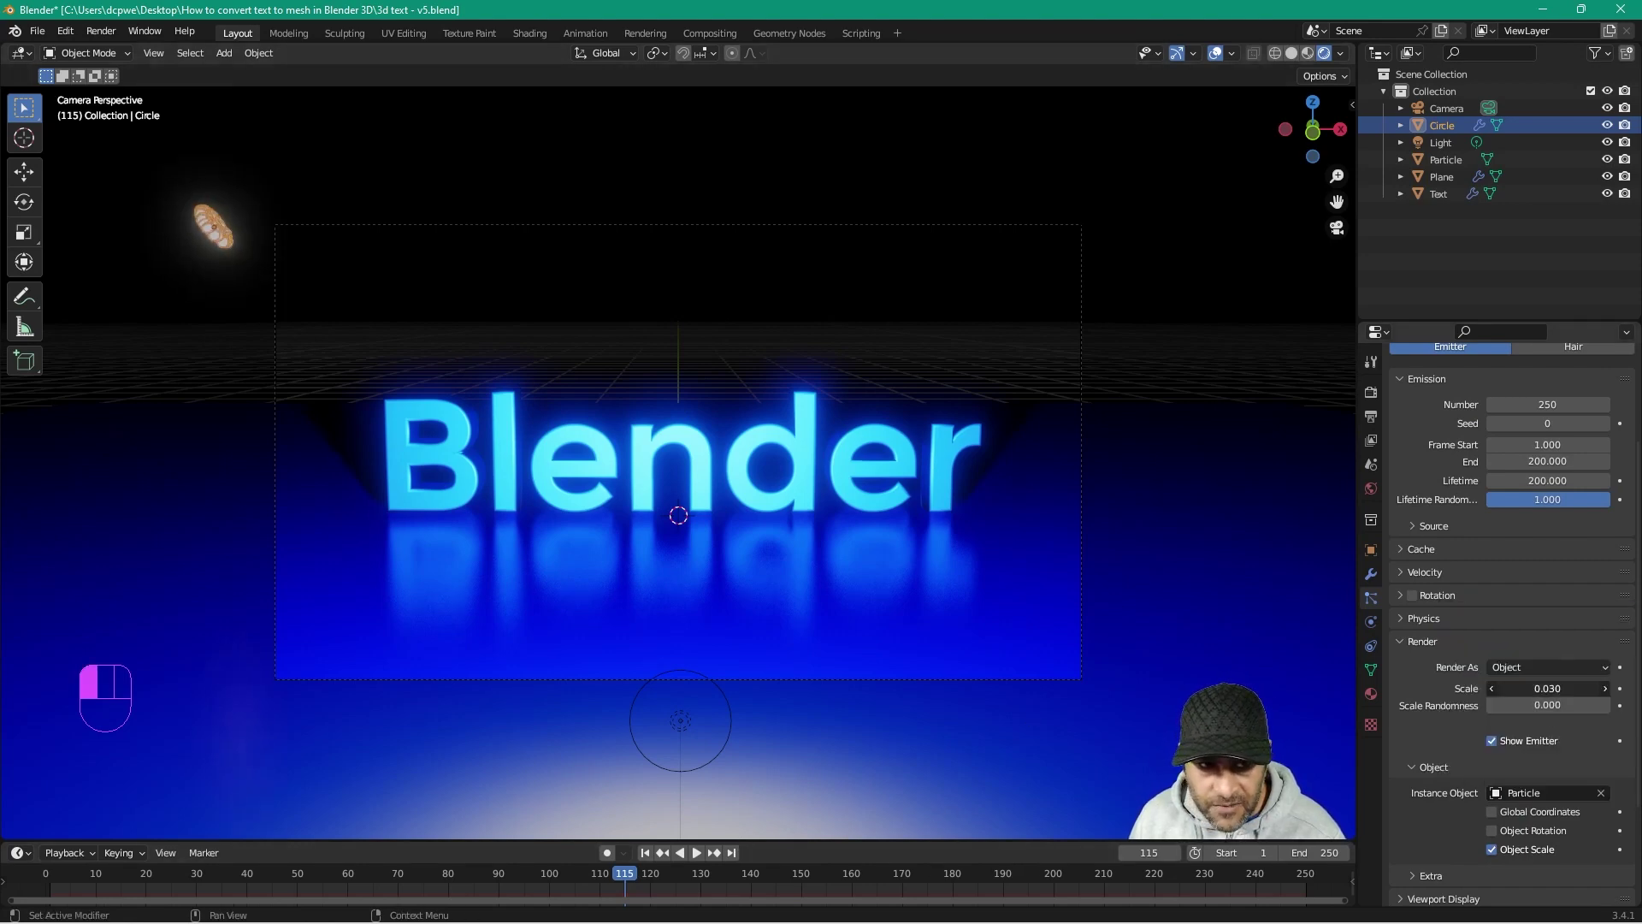
{"action": "left_click_drag", "start_coordinate": [1532, 706], "coordinate": [1608, 707]}
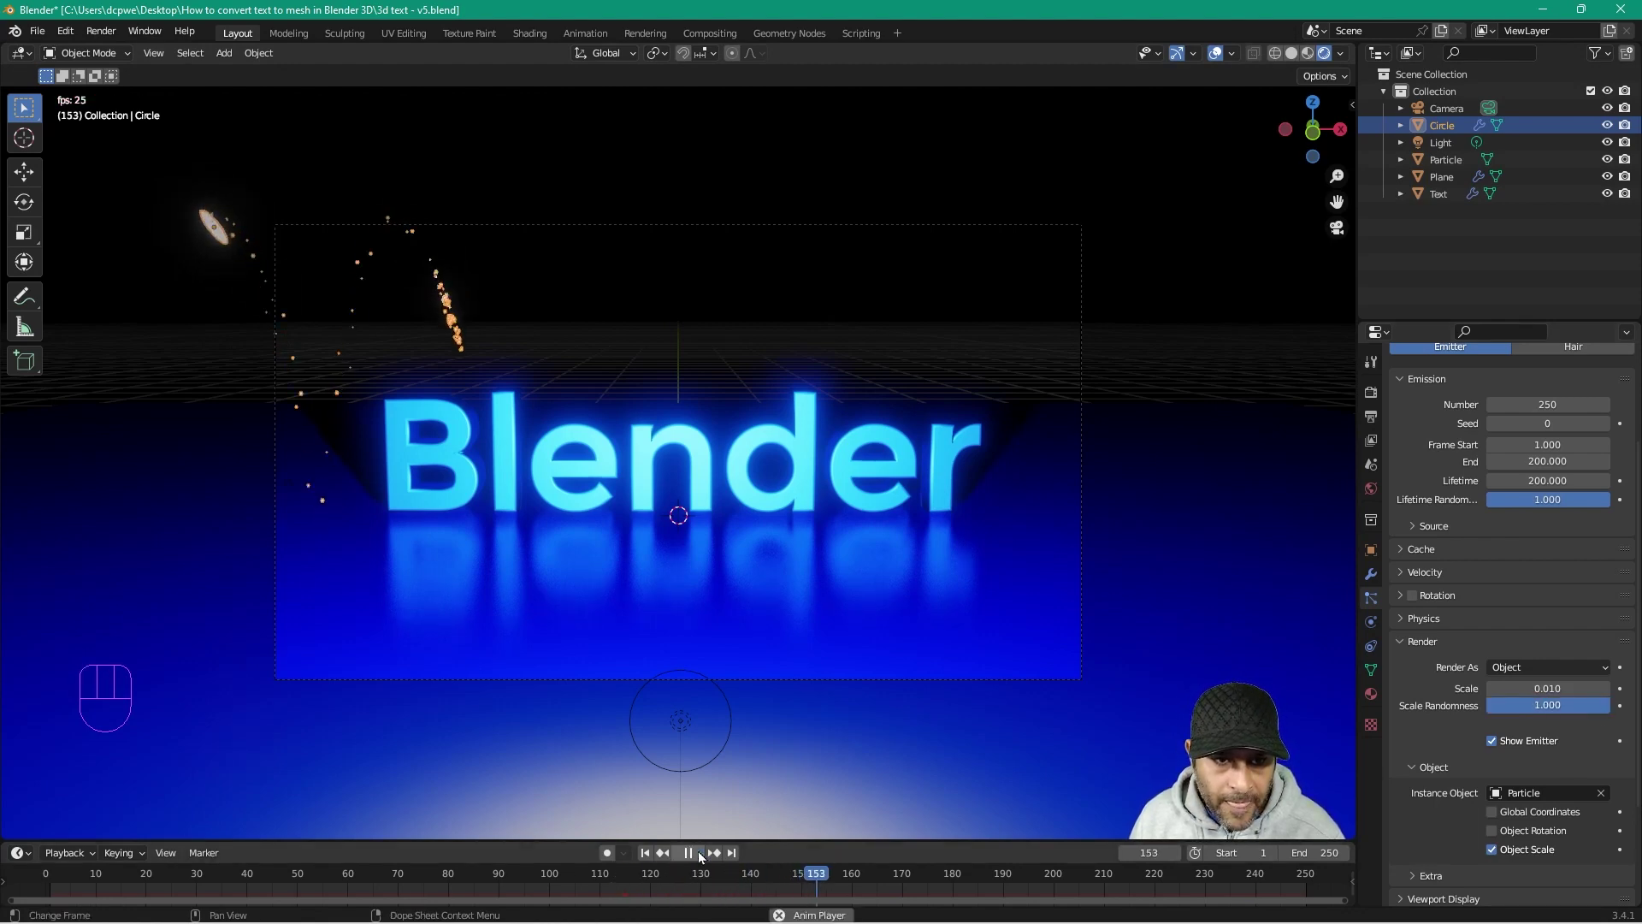
Step: Set the particle render Scale to 0.060 and stop the animation playback
{"action": "left_click", "coordinate": [689, 853]}
{"action": "key", "text": "shift+Left"}
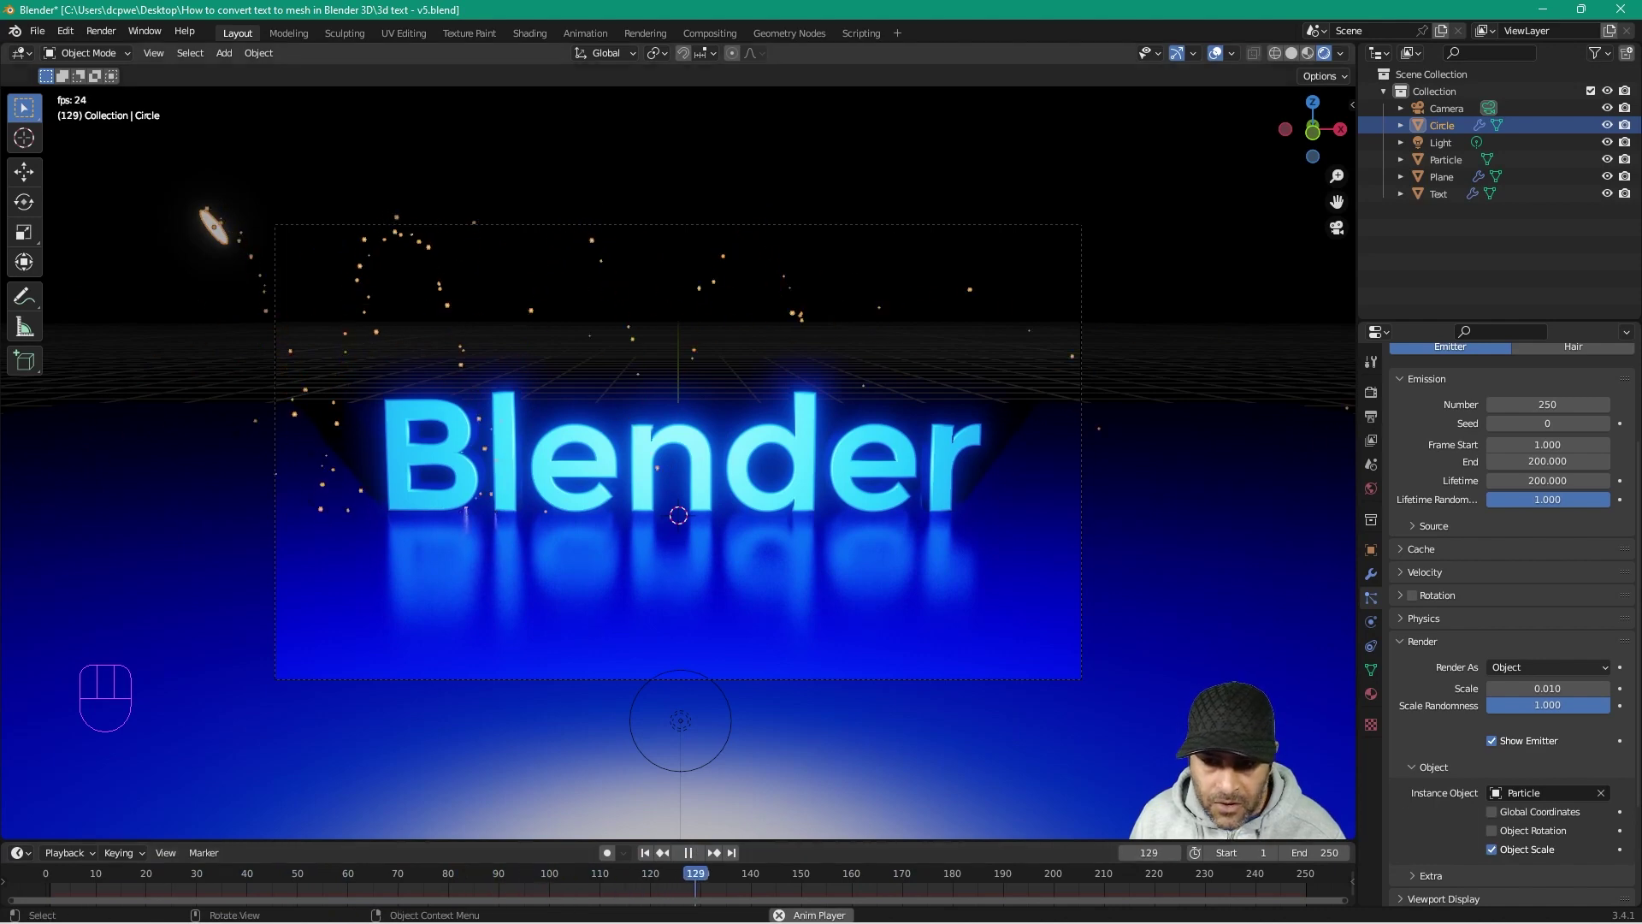
{"action": "left_click_drag", "start_coordinate": [1548, 688], "coordinate": [1582, 689]}
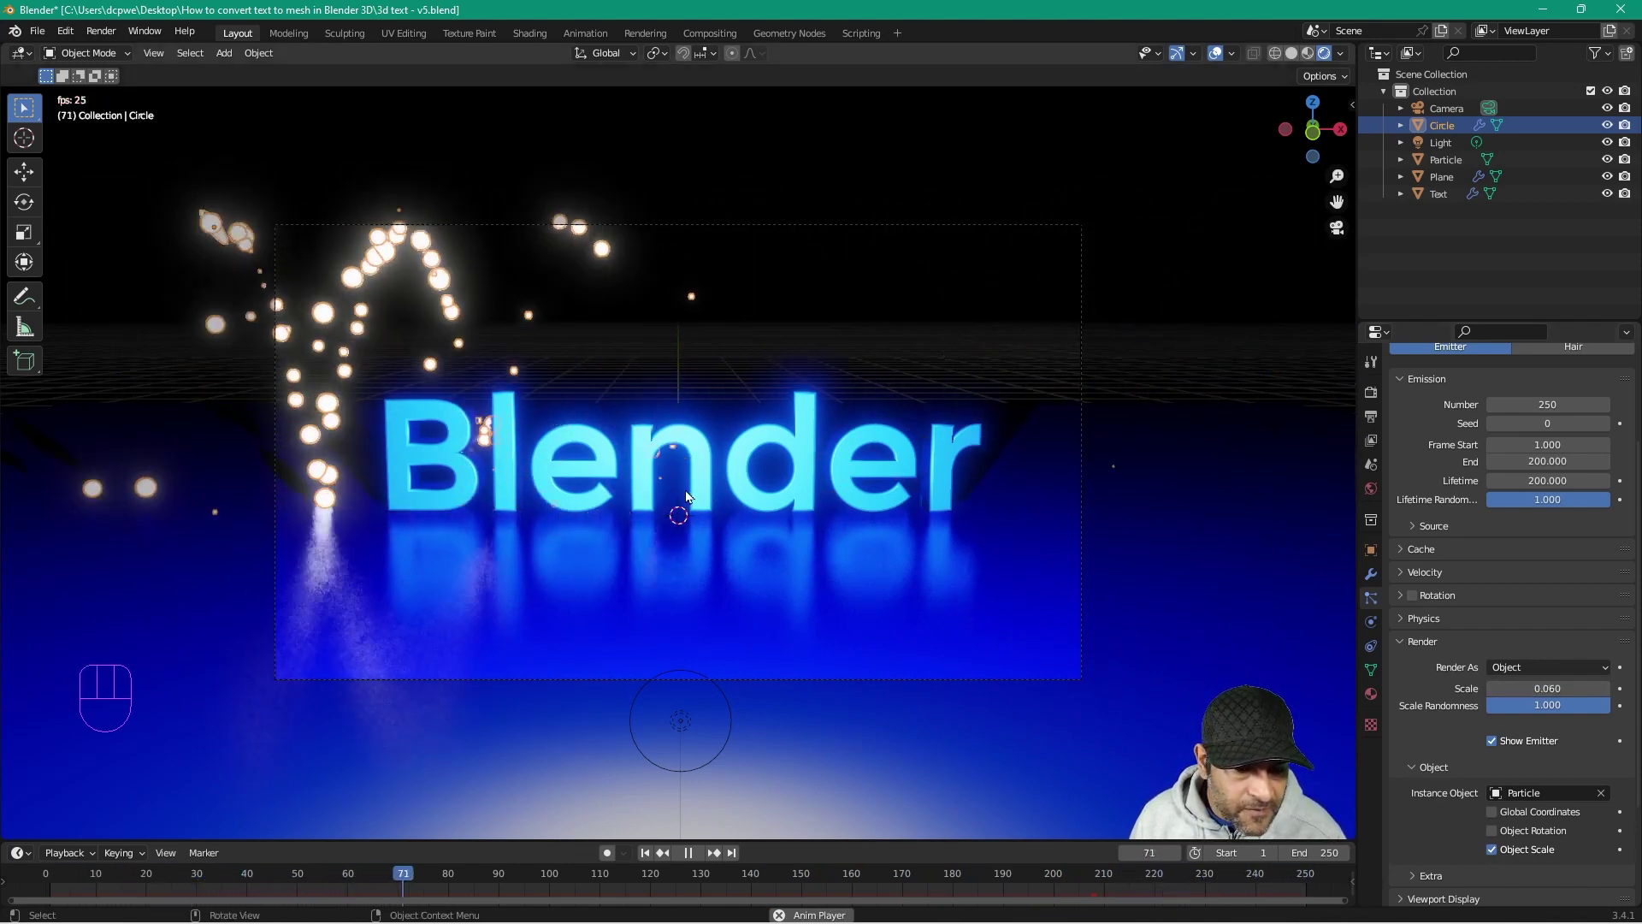
{"action": "key", "text": "space"}
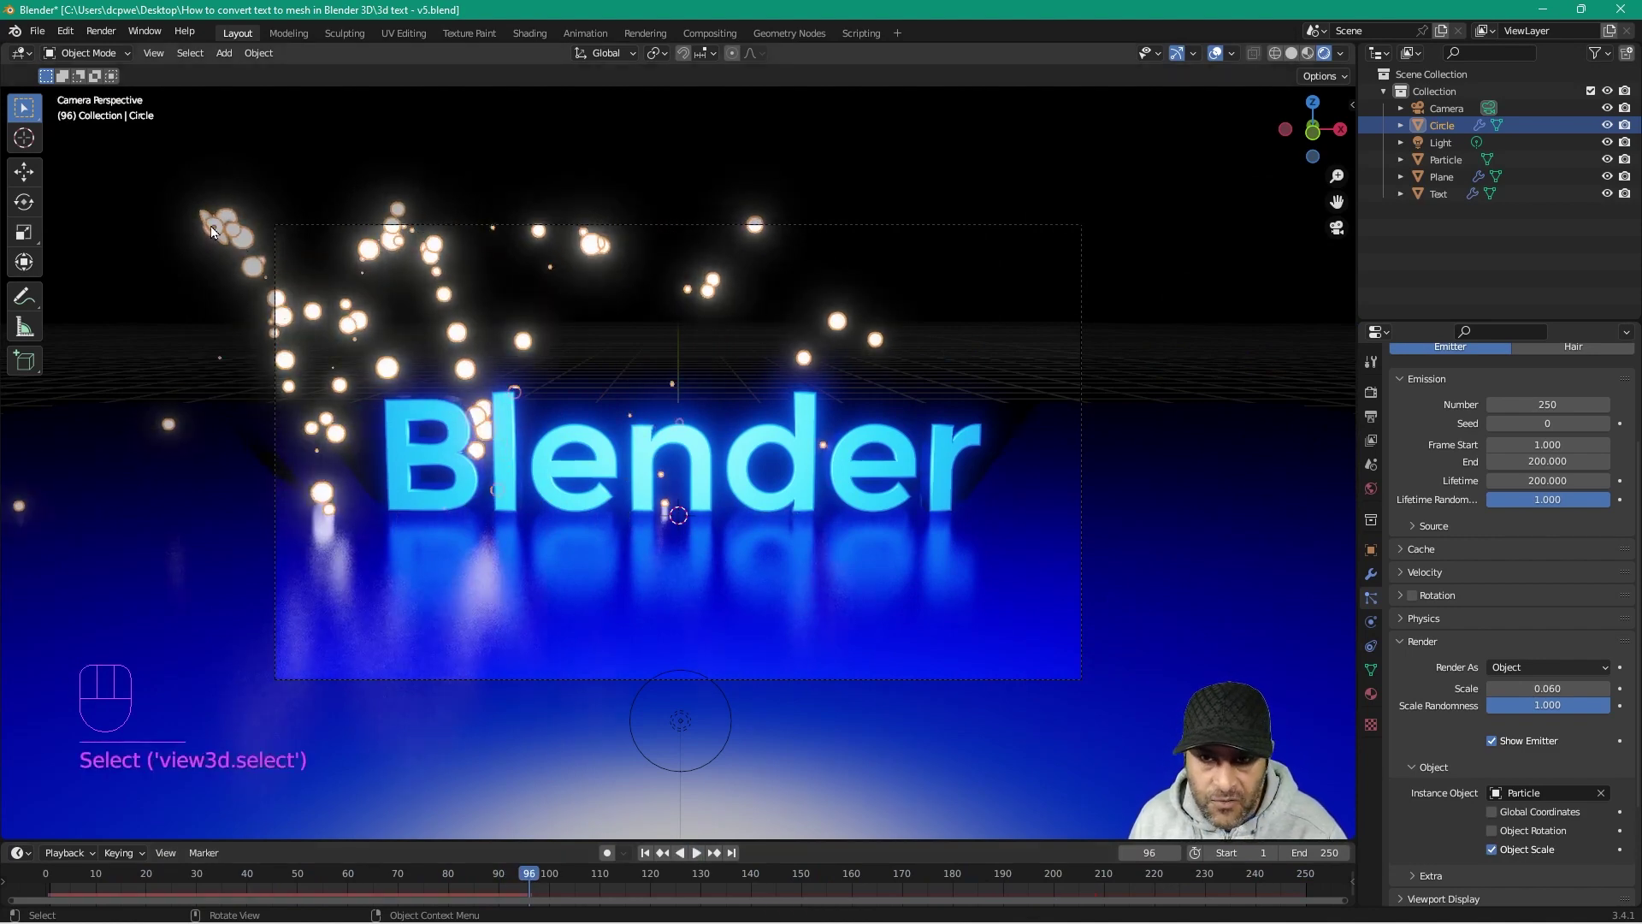
Step: Move the circle emitter along X farther away from the text and replay the animation from frame 1
{"action": "key", "text": "g"}
{"action": "key", "text": "x"}
{"action": "left_click", "coordinate": [176, 221]}
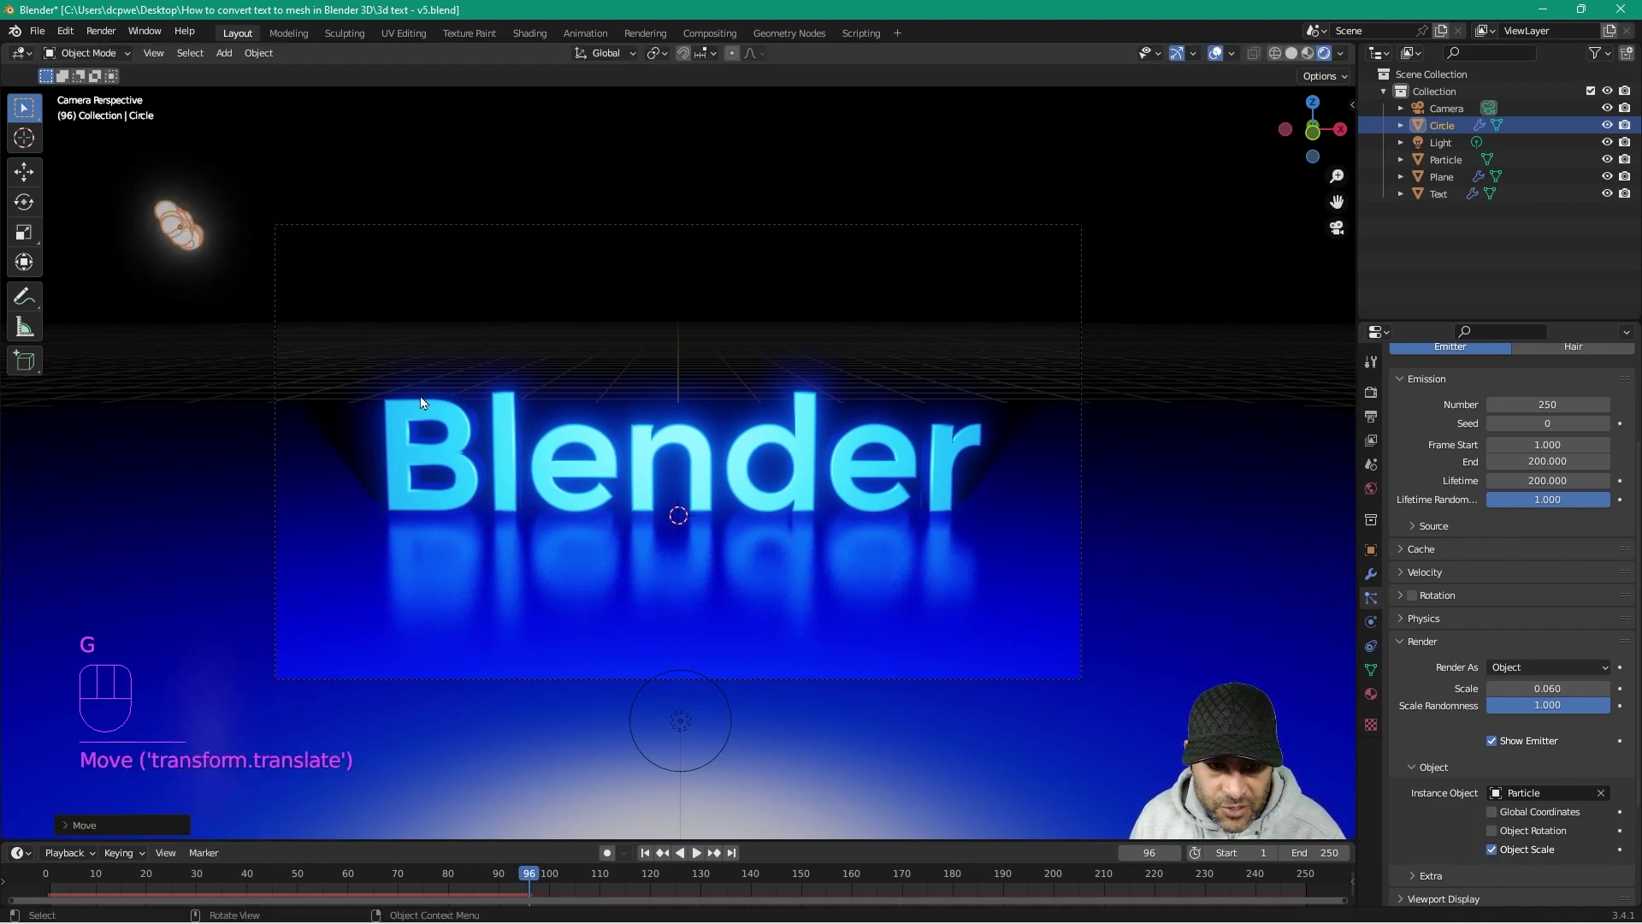
{"action": "left_click", "coordinate": [647, 854]}
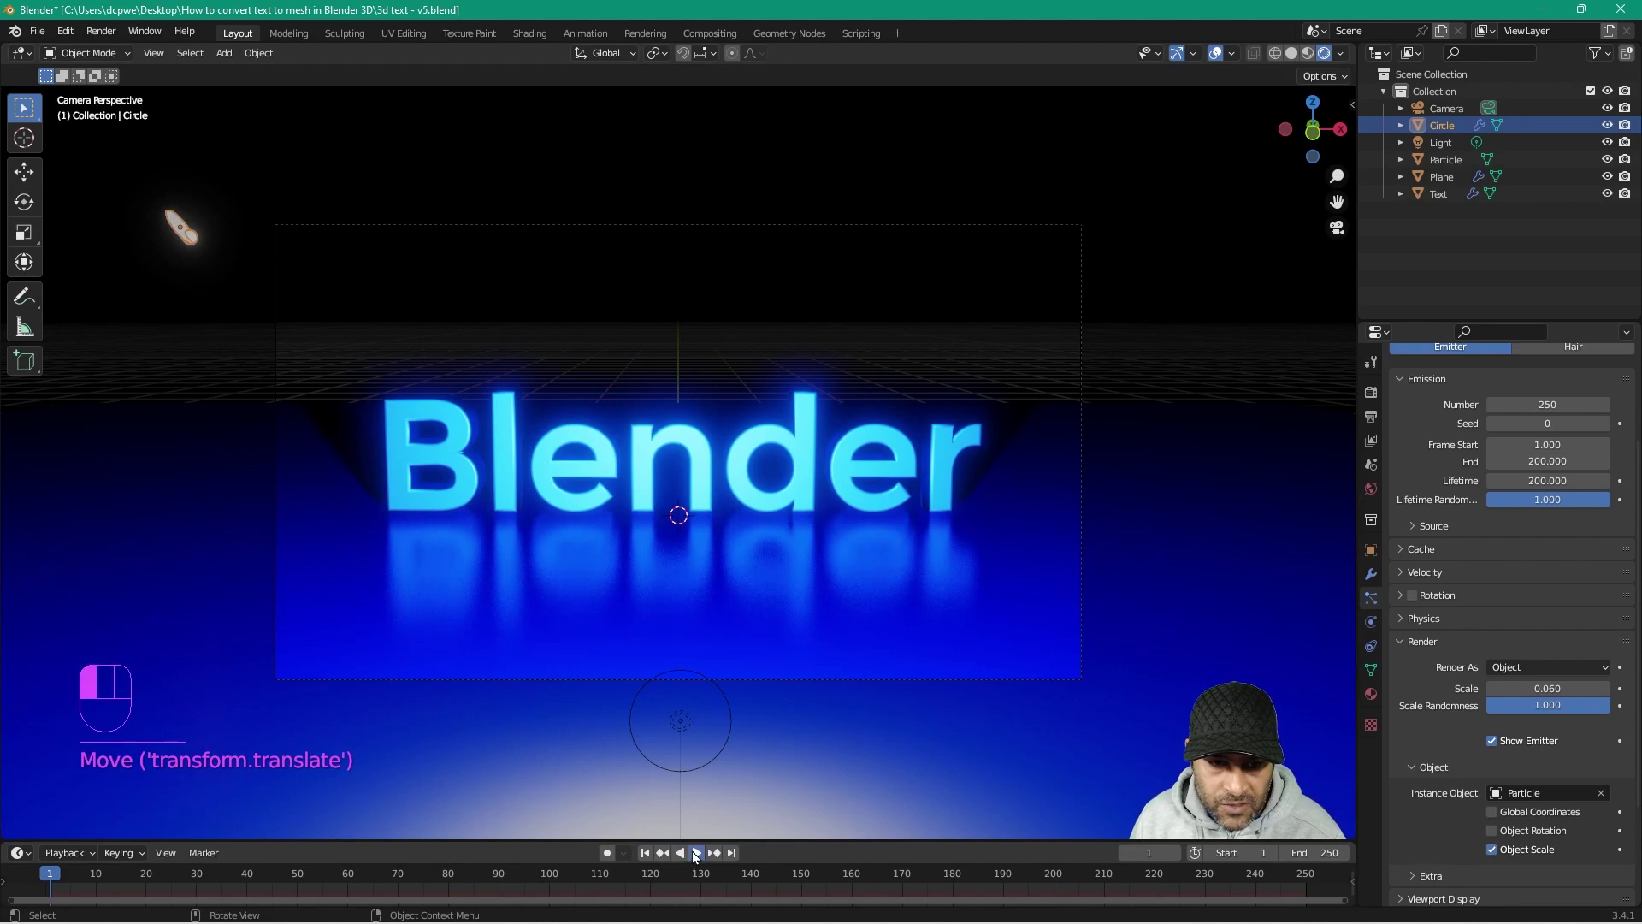
{"action": "left_click", "coordinate": [696, 853]}
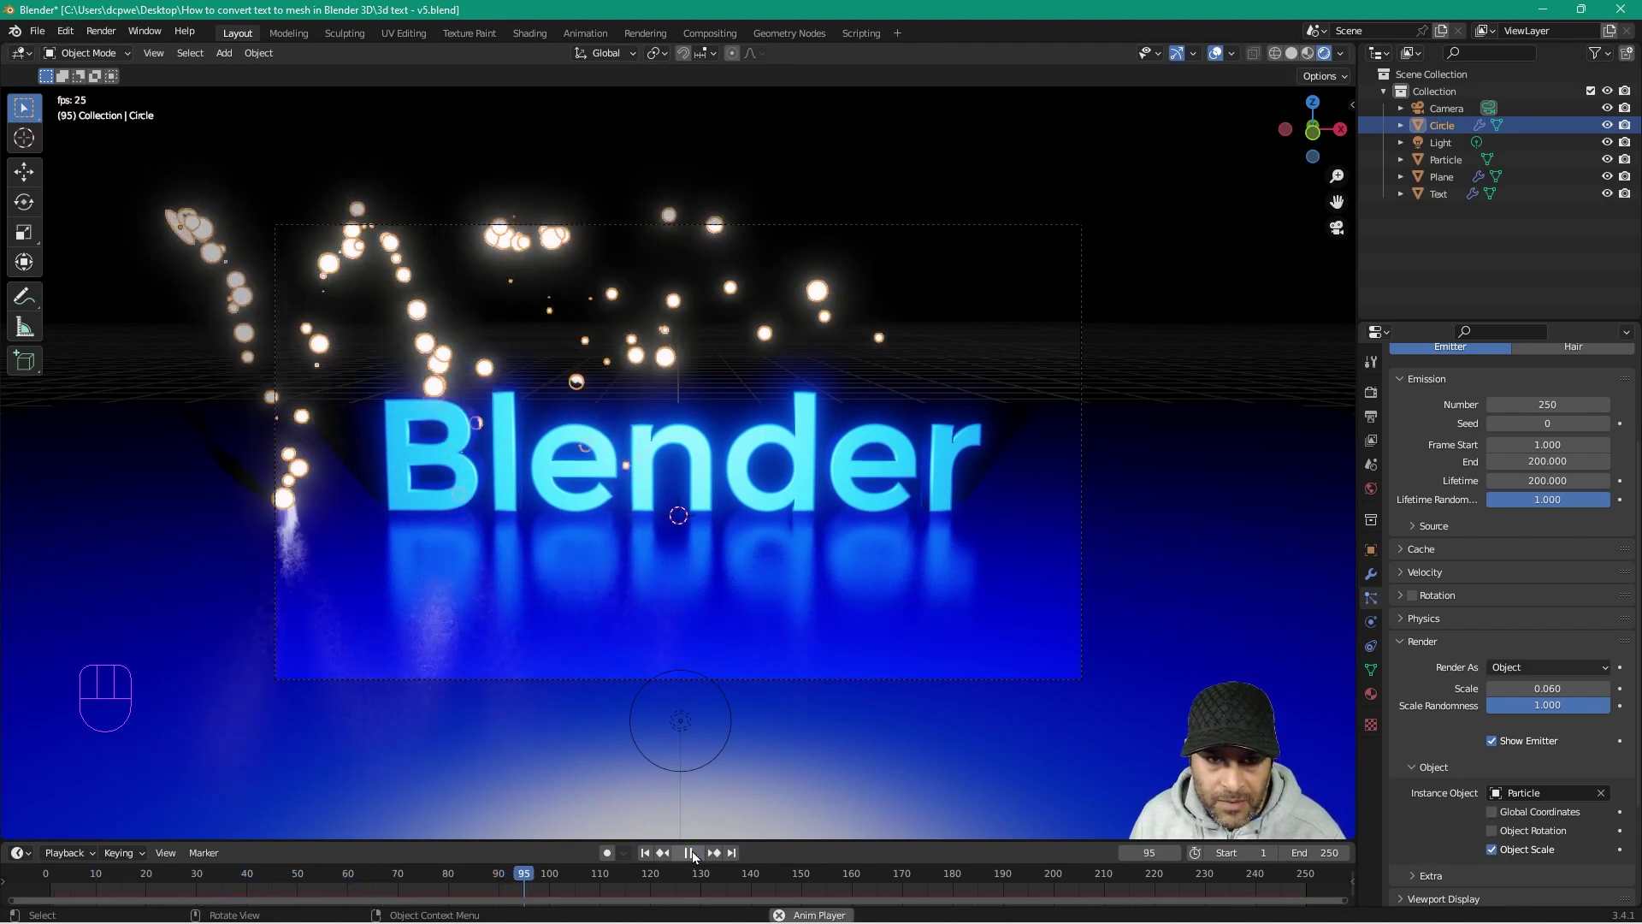
Step: Examine from above and from the side how the particle stream lines up with the text
{"action": "middle_click_drag", "start_coordinate": [511, 582], "coordinate": [304, 710]}
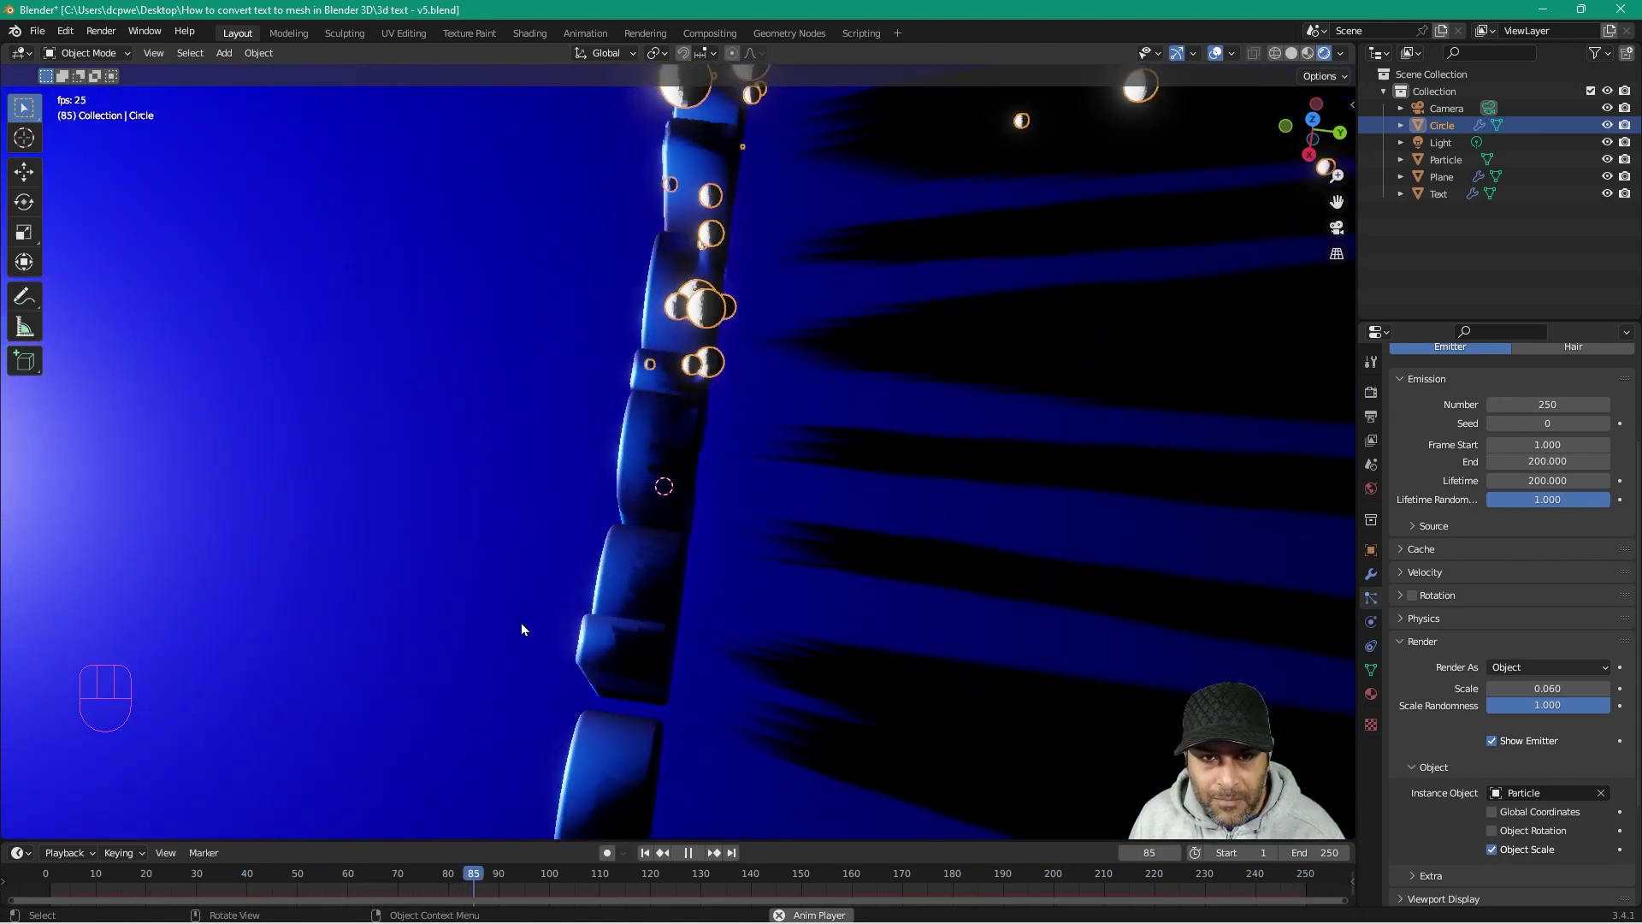
{"action": "middle_click_drag", "start_coordinate": [803, 231], "coordinate": [421, 372]}
{"action": "scroll", "coordinate": [417, 273], "scroll_direction": "down", "scroll_amount": 3}
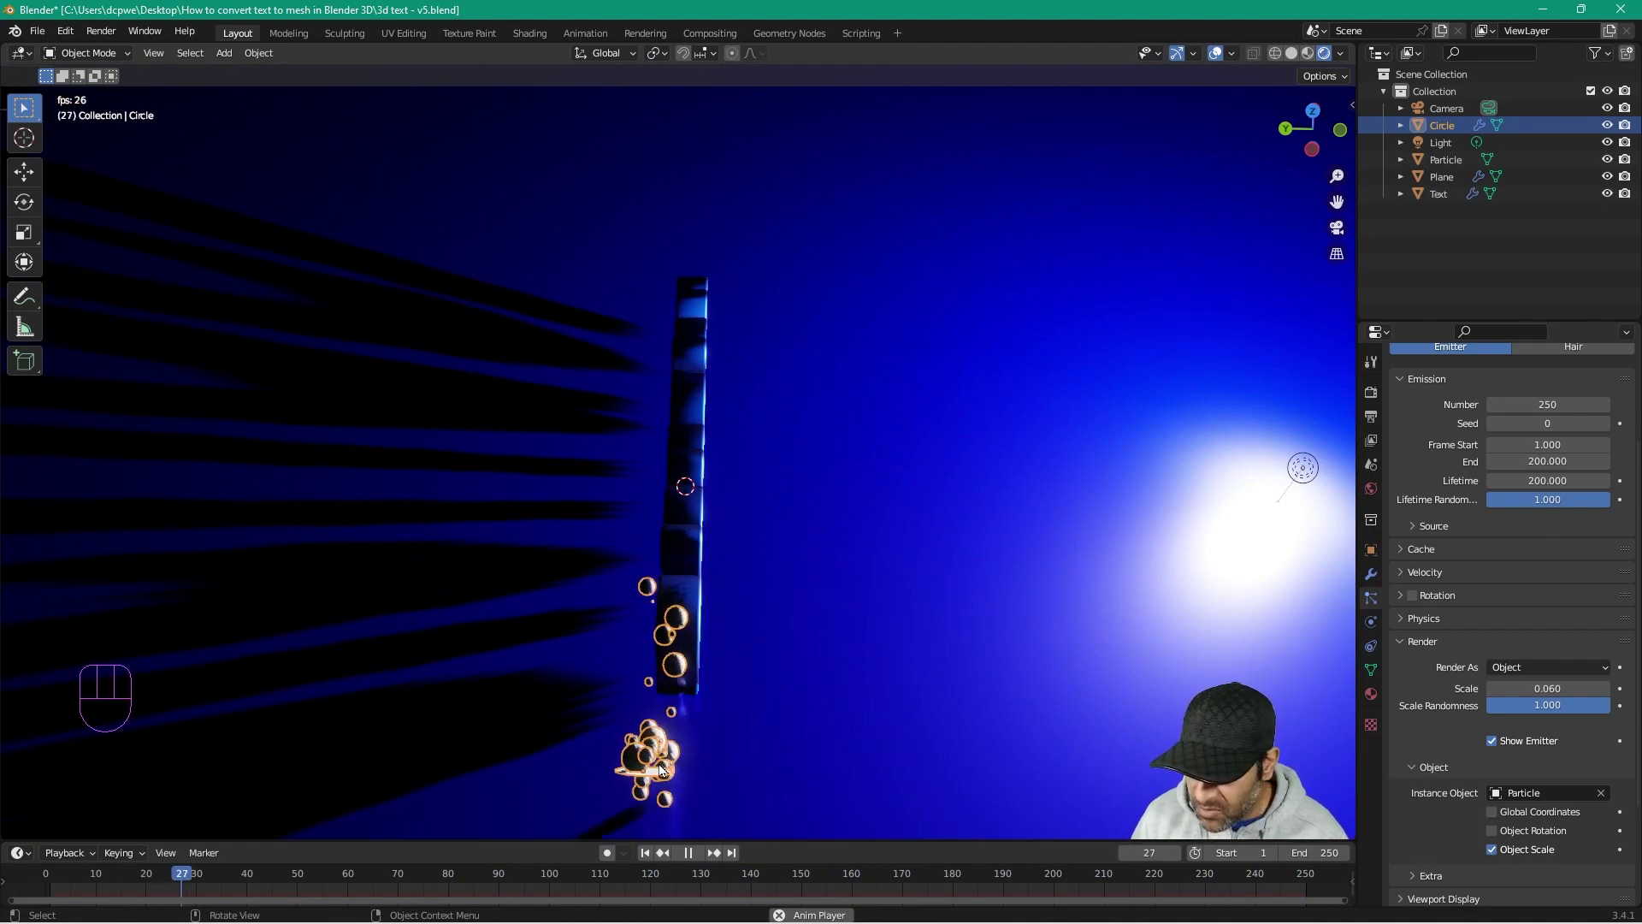
{"action": "key", "text": "KP_7"}
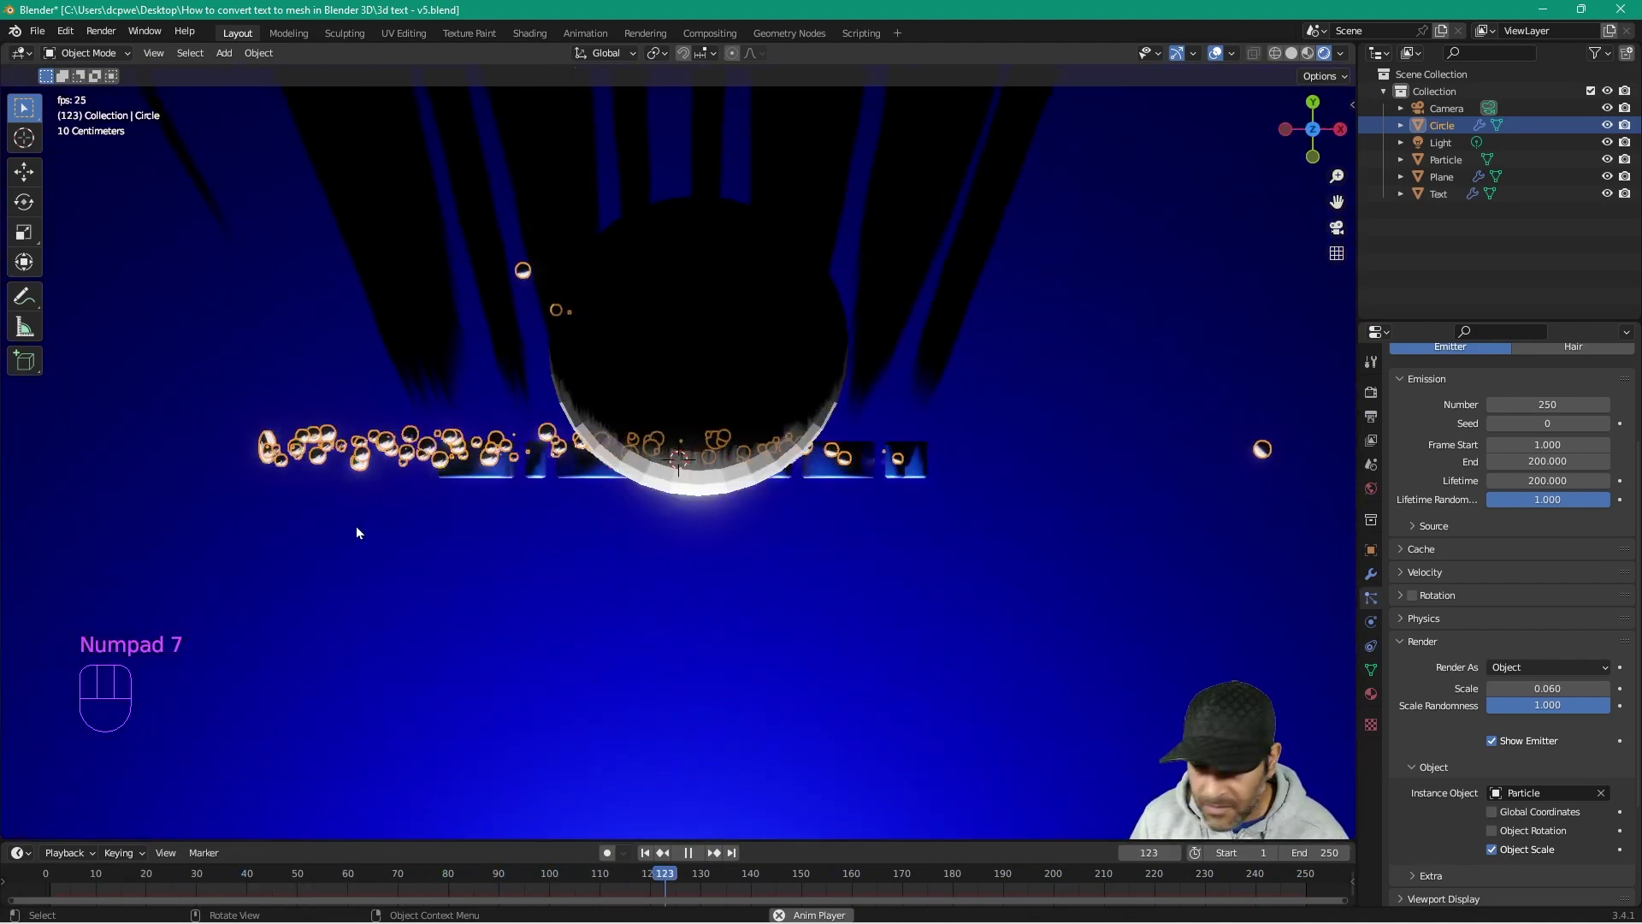
{"action": "key", "text": "KP_6"}
{"action": "key", "text": "KP_6"}
{"action": "key", "text": "KP_6"}
{"action": "key", "text": "KP_6"}
{"action": "key", "text": "KP_6"}
{"action": "key", "text": "KP_6"}
{"action": "key", "text": "KP_6"}
{"action": "key", "text": "KP_6"}
{"action": "key", "text": "KP_6"}
{"action": "key", "text": "KP_6"}
{"action": "key", "text": "KP_6"}
{"action": "key", "text": "KP_6"}
{"action": "key", "text": "KP_6"}
{"action": "key", "text": "KP_6"}
{"action": "key", "text": "KP_6"}
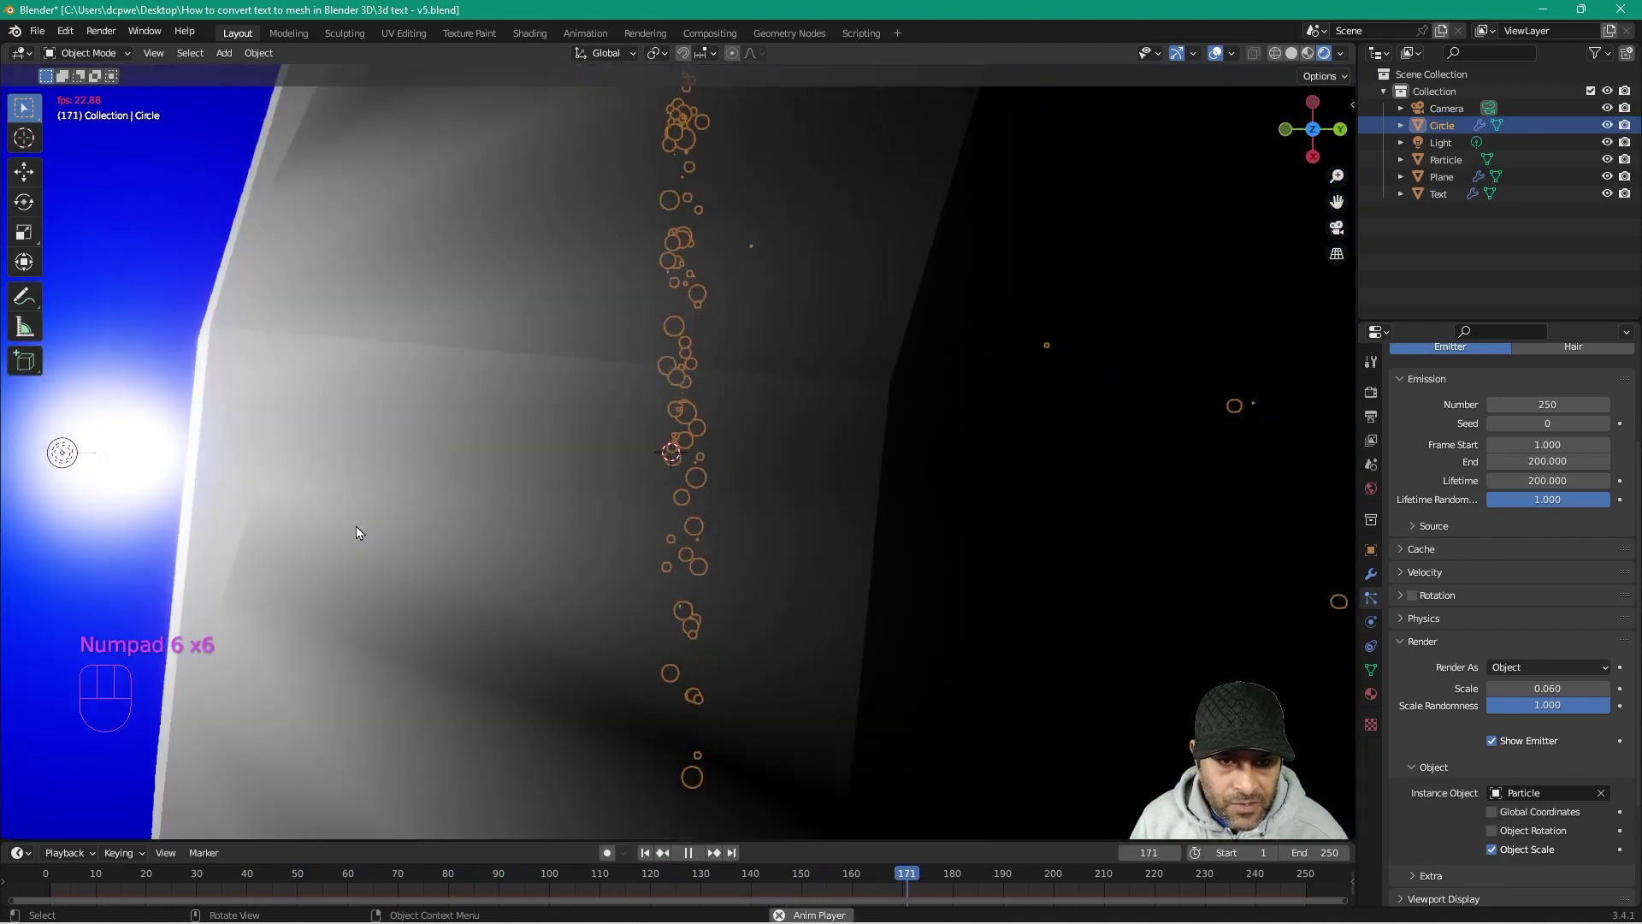
{"action": "key", "text": "KP_6"}
{"action": "key", "text": "KP_6"}
{"action": "key", "text": "KP_6"}
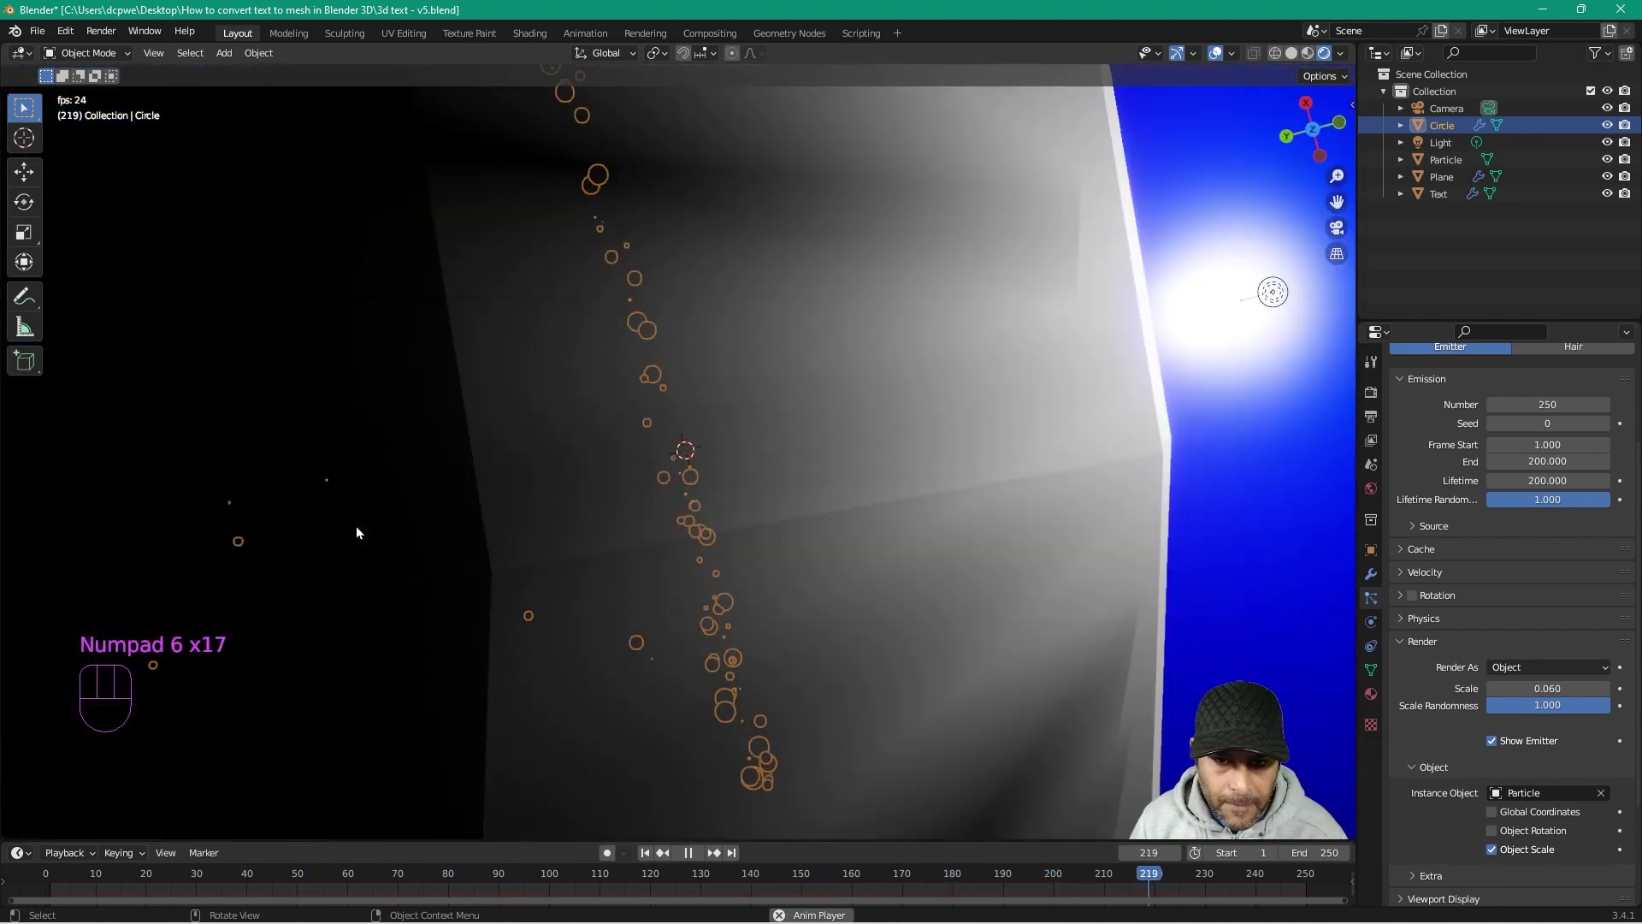
{"action": "scroll", "coordinate": [356, 526], "scroll_direction": "up", "scroll_amount": 6}
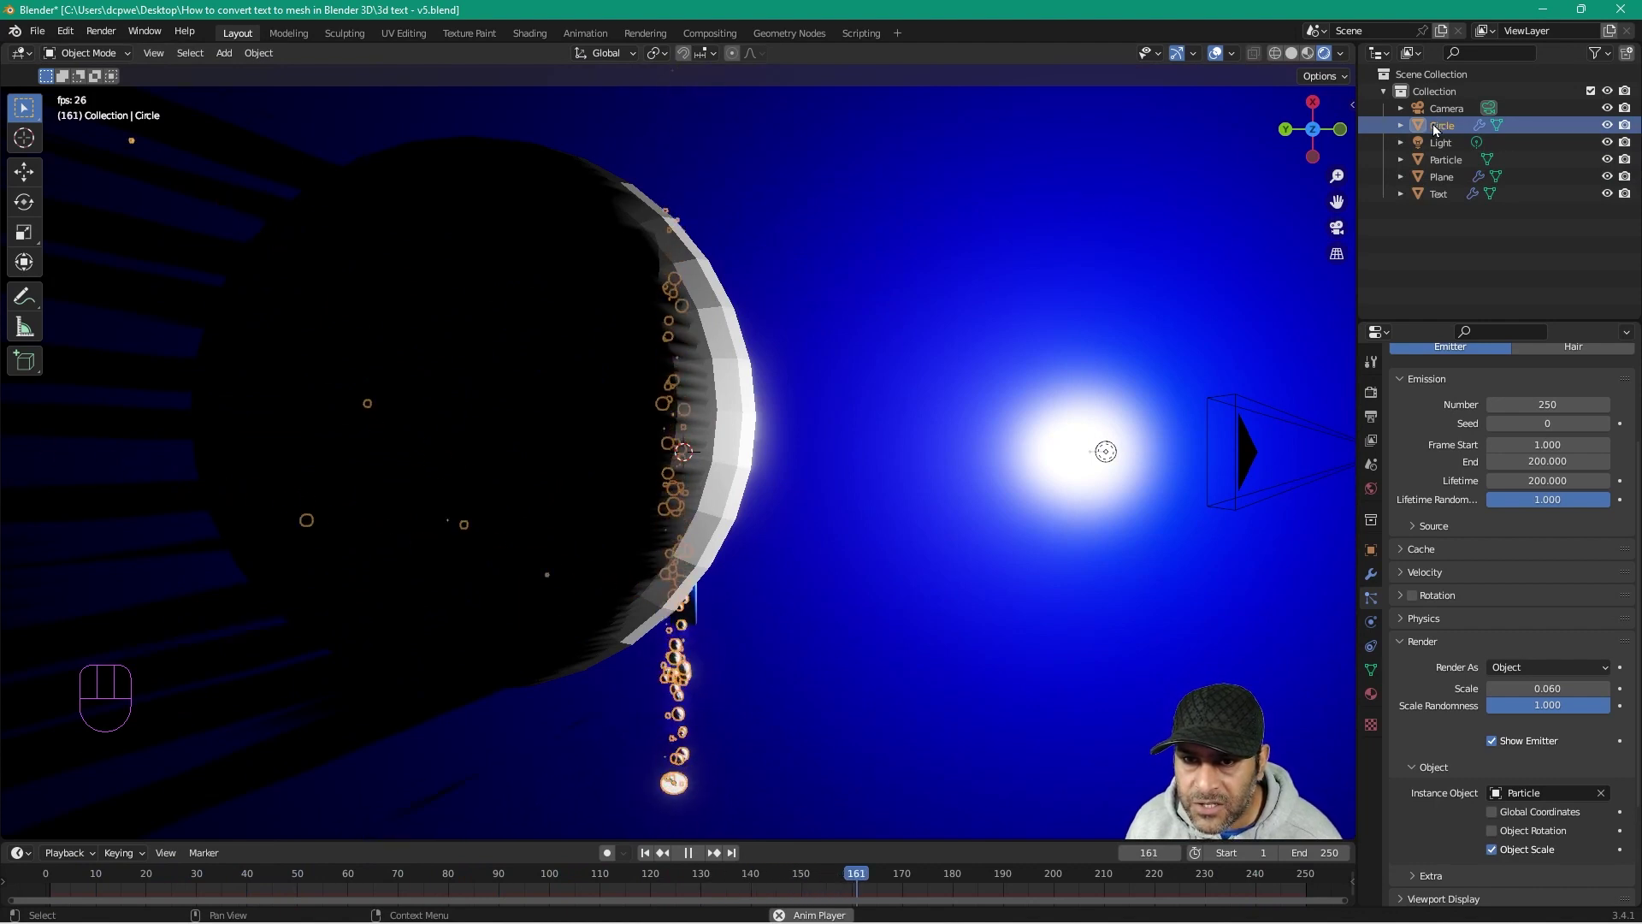
Step: Hide the Particle sphere in the viewport so it does not cover the text and the emitter
{"action": "left_click", "coordinate": [1432, 162]}
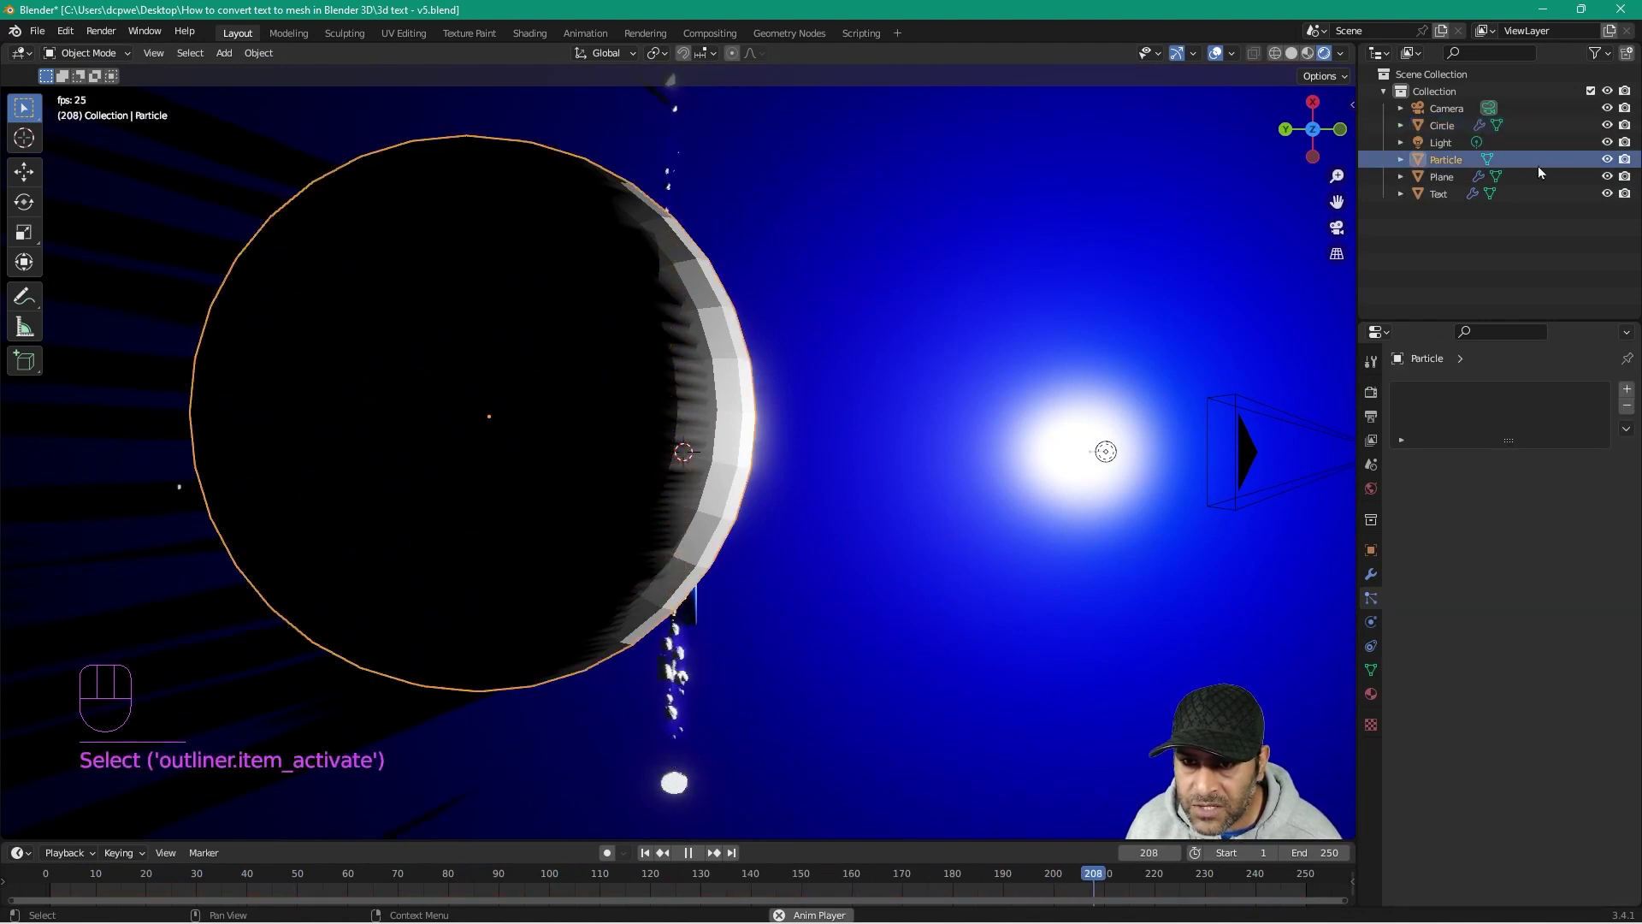
{"action": "left_click", "coordinate": [1607, 159]}
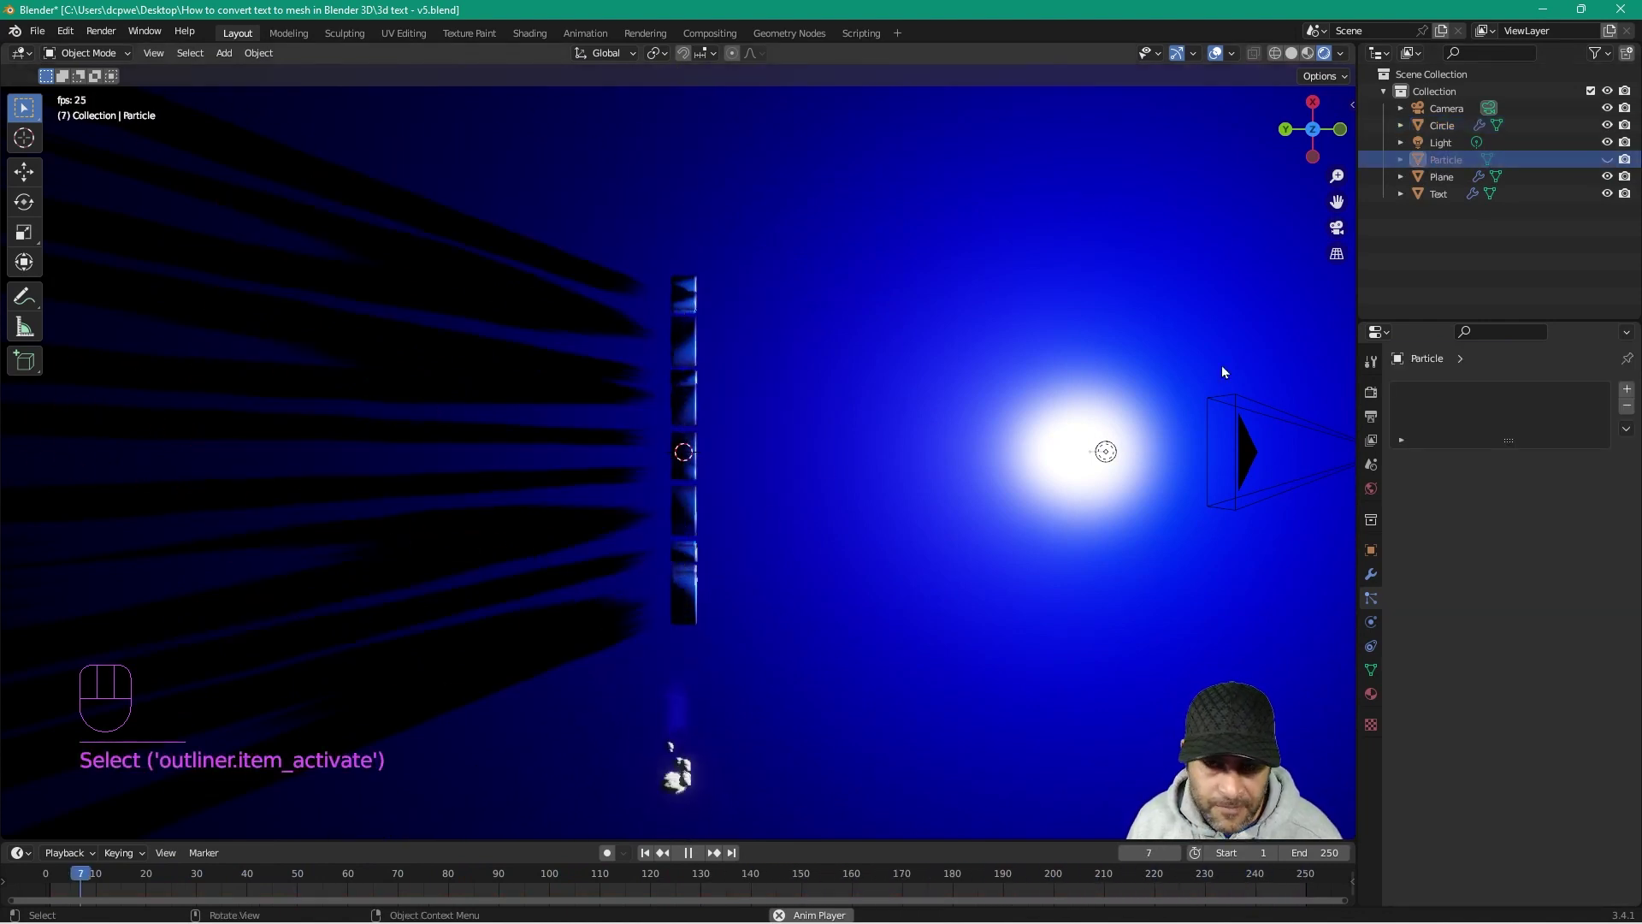
{"action": "scroll", "coordinate": [691, 606], "scroll_direction": "up", "scroll_amount": 2}
{"action": "middle_click_drag", "start_coordinate": [686, 643], "coordinate": [736, 390], "text": "shift"}
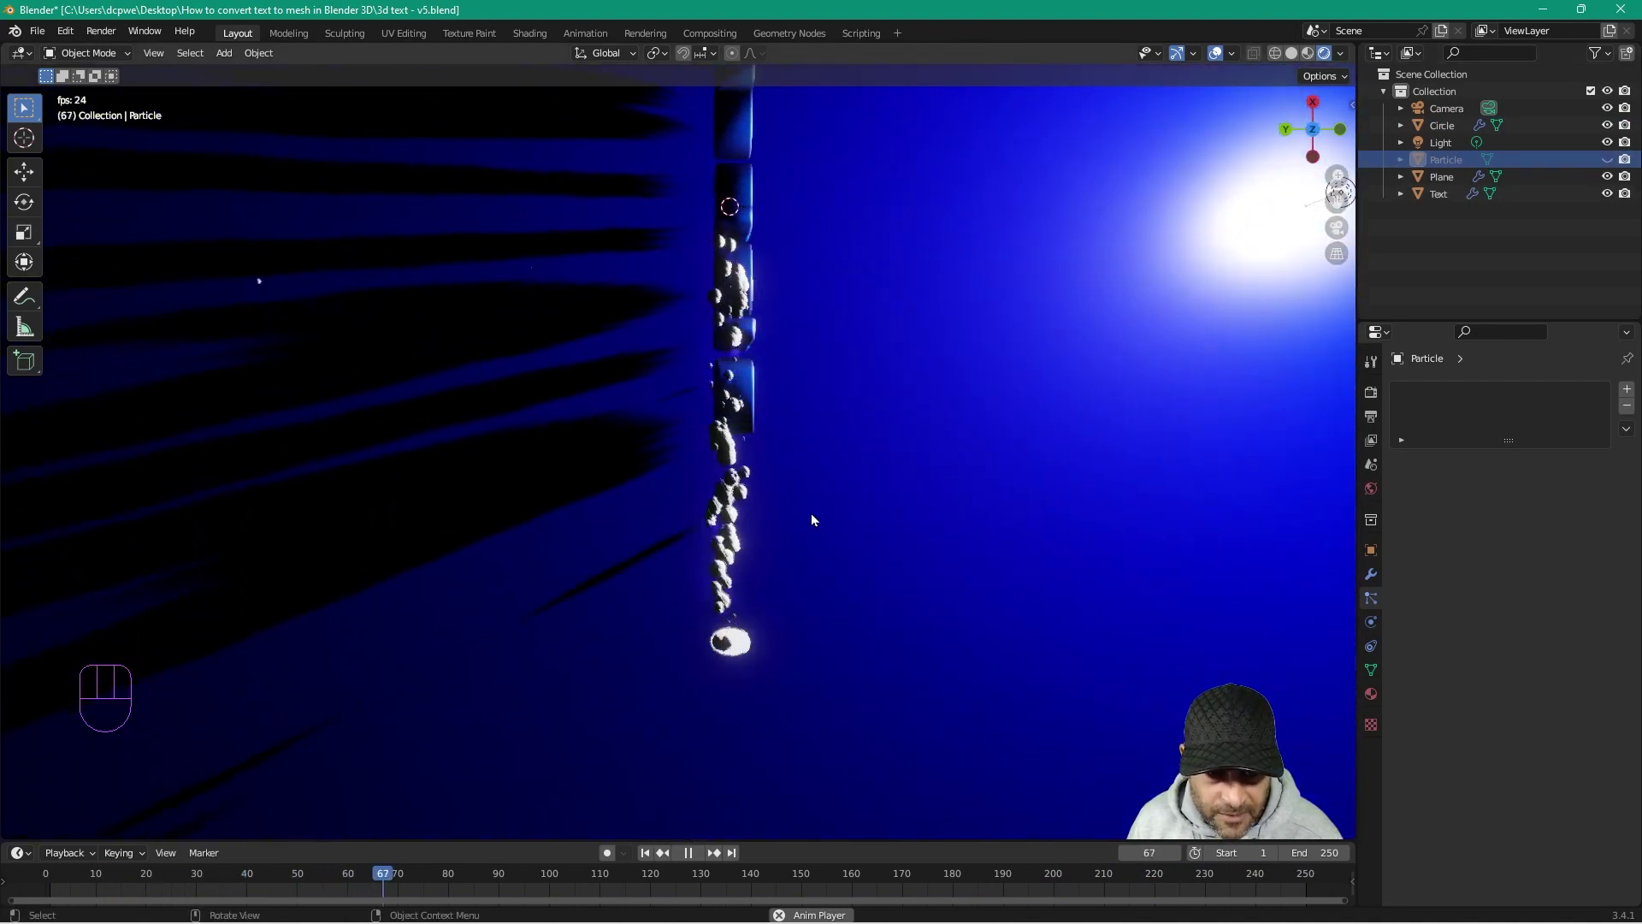
Step: Return to frame 0, move the circle slightly along Y to line it up with the text, and replay the particles in camera view
{"action": "left_click", "coordinate": [688, 853]}
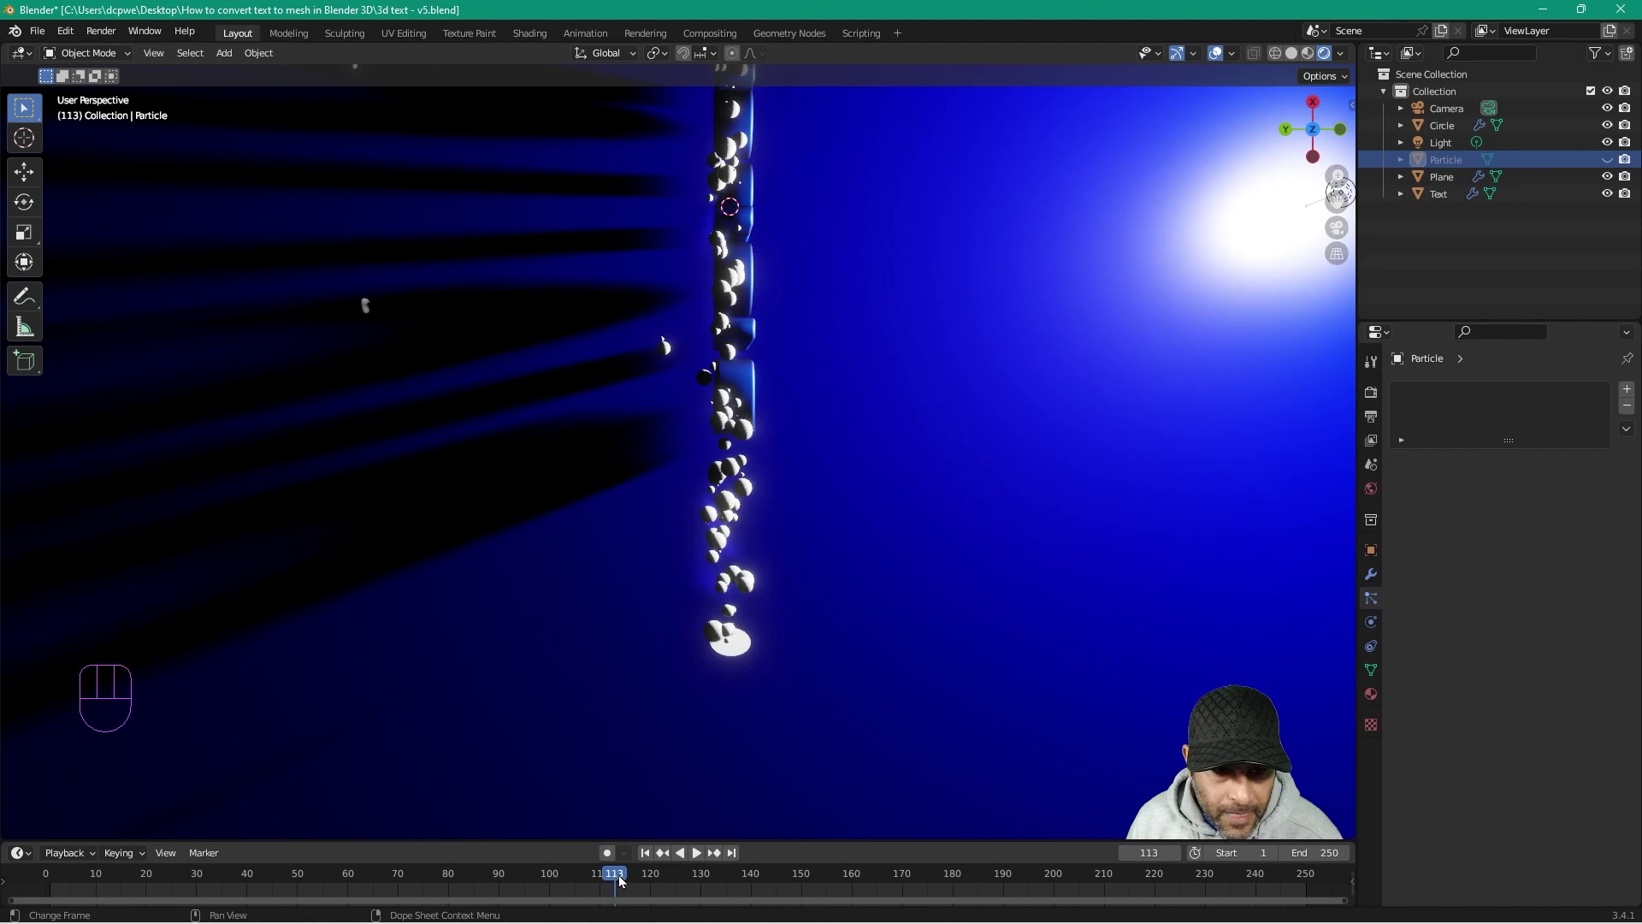
{"action": "left_click_drag", "start_coordinate": [622, 881], "coordinate": [38, 848]}
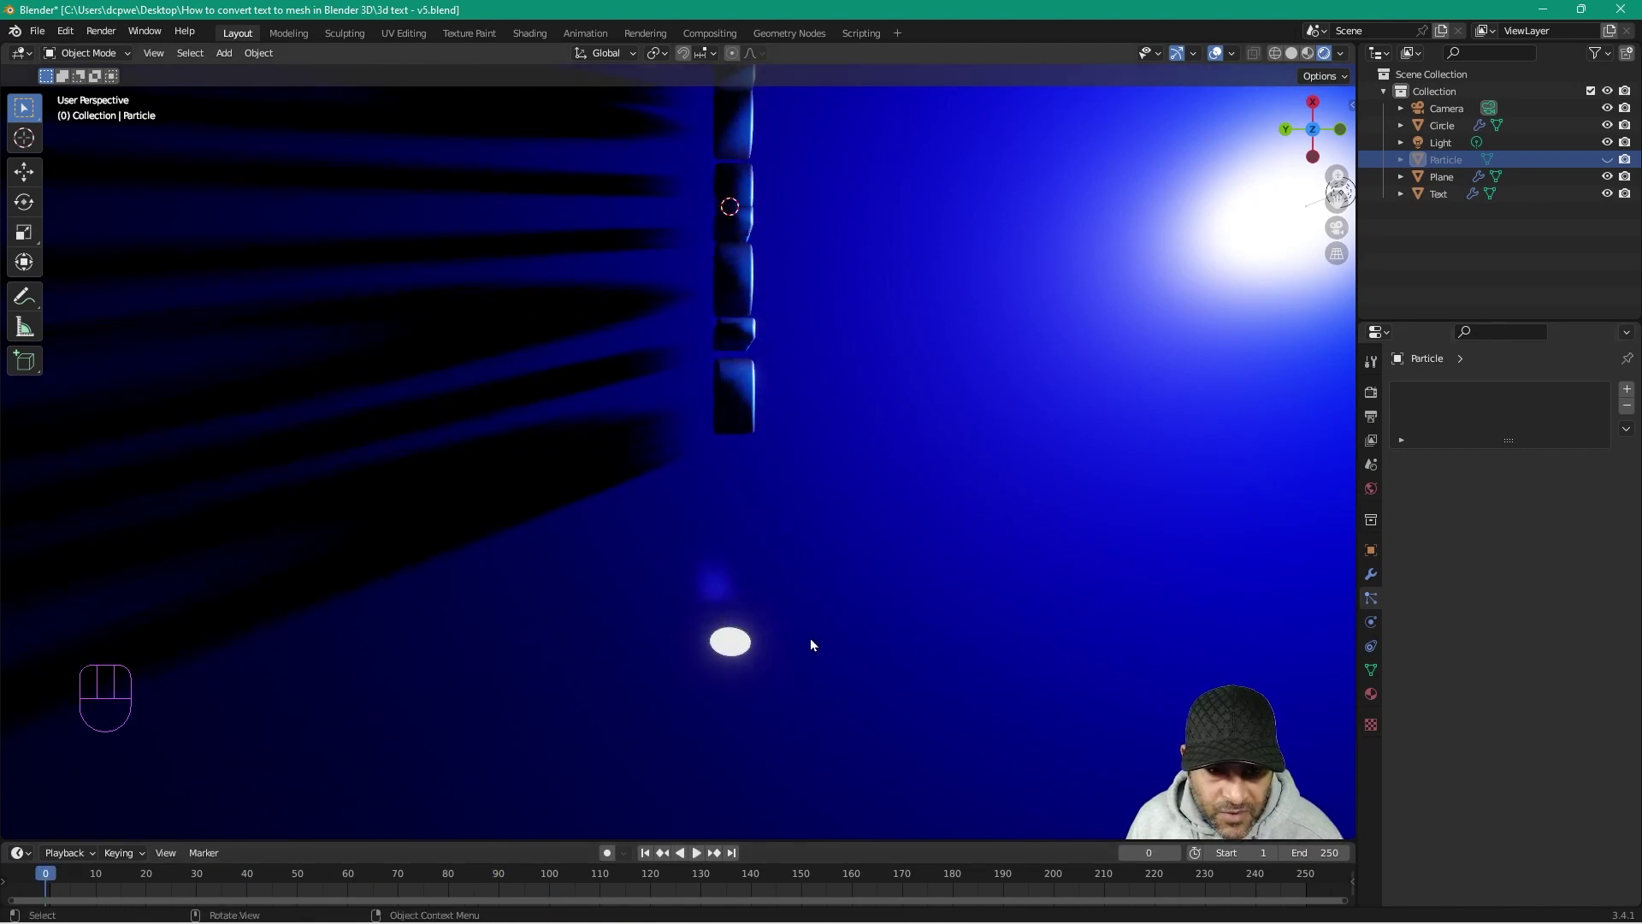
{"action": "left_click", "coordinate": [734, 648]}
{"action": "key", "text": "g"}
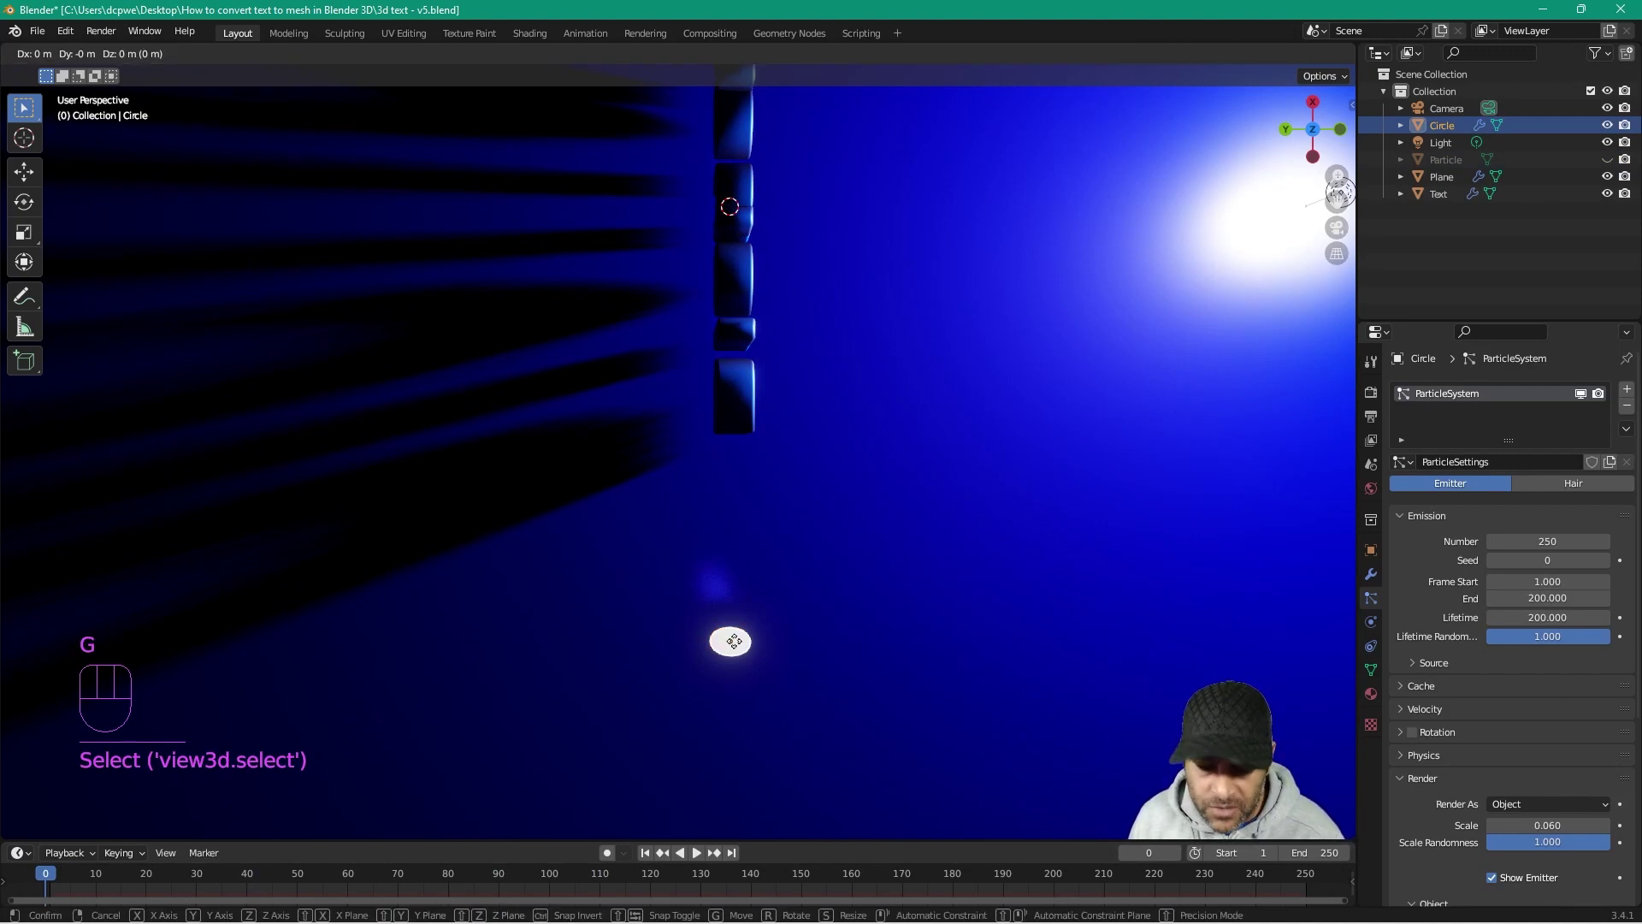
{"action": "key", "text": "y"}
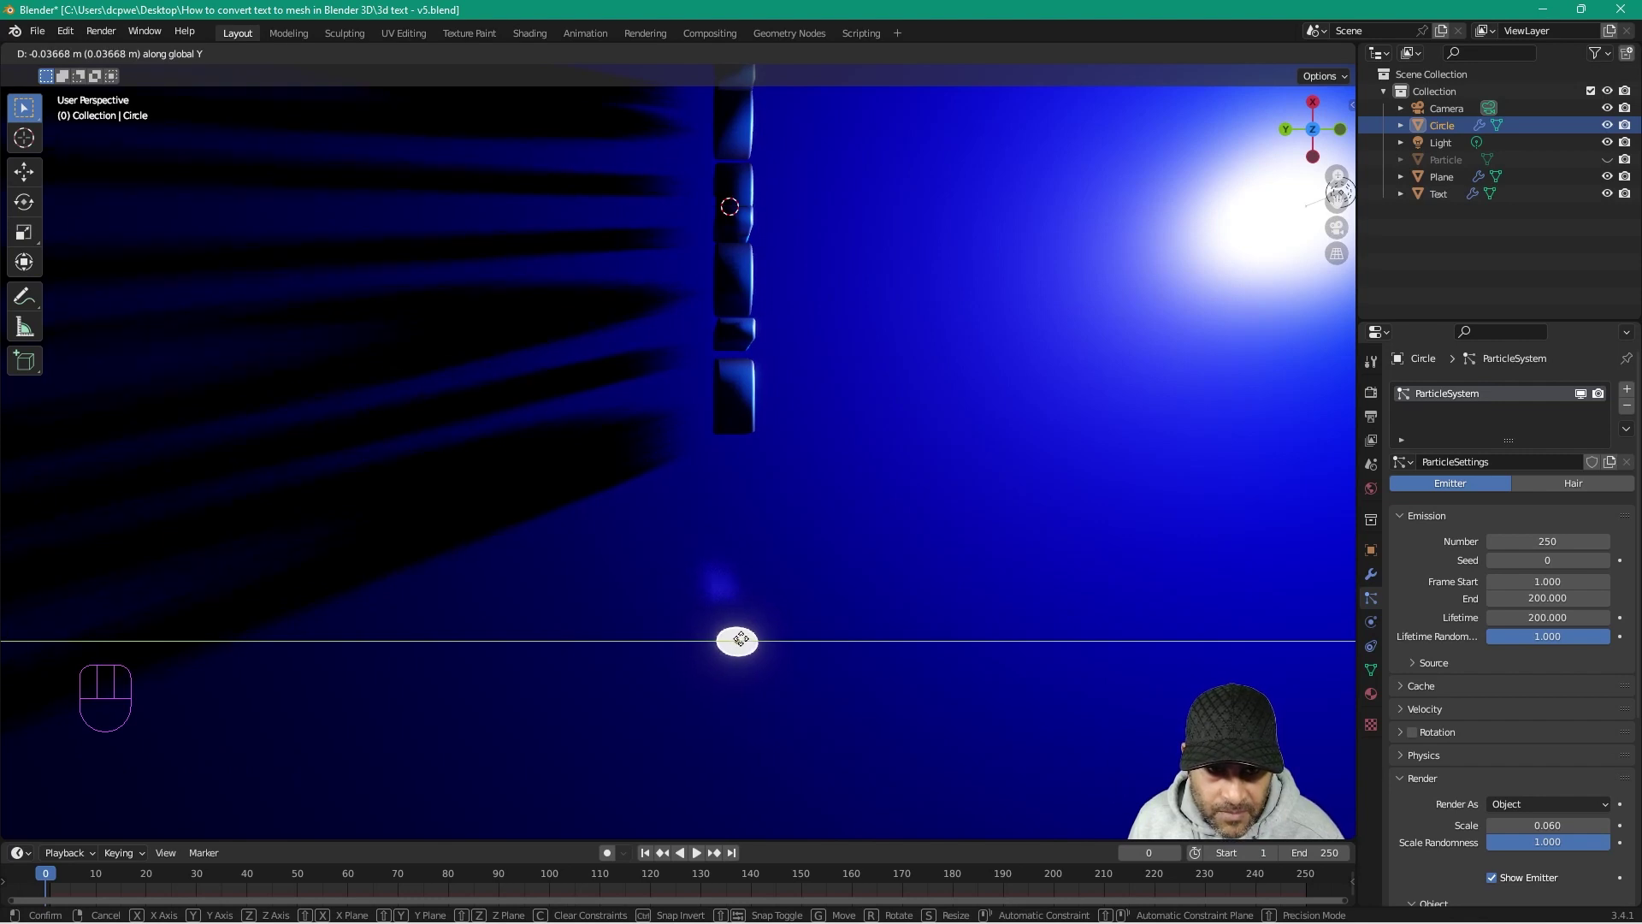
{"action": "left_click", "coordinate": [738, 637]}
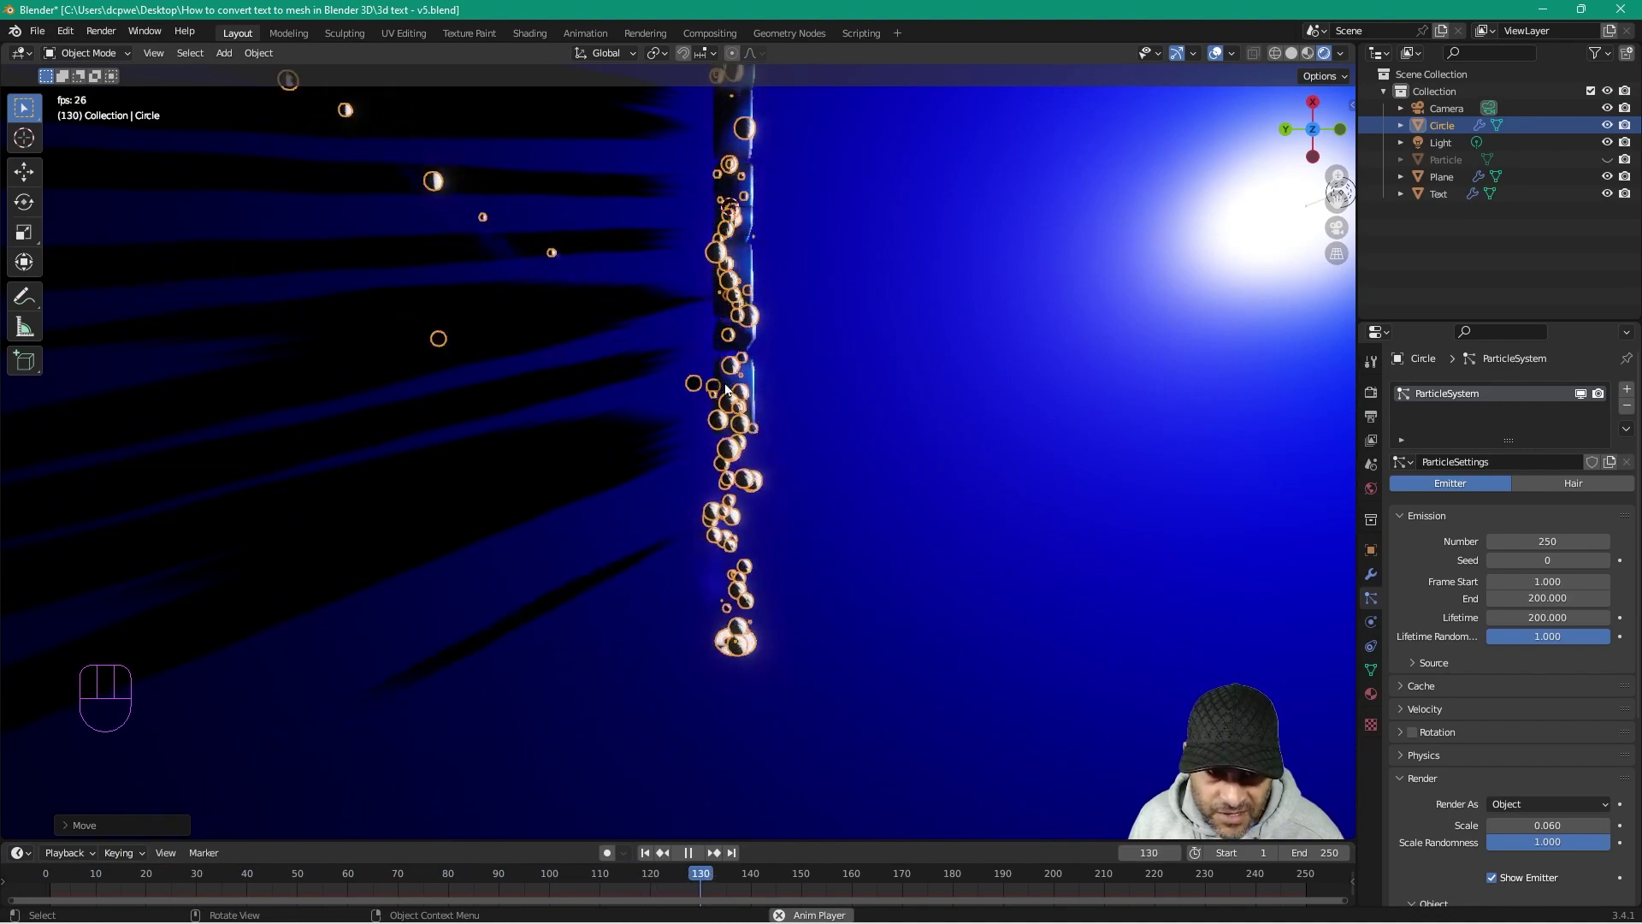
{"action": "middle_click_drag", "start_coordinate": [653, 495], "coordinate": [1024, 578]}
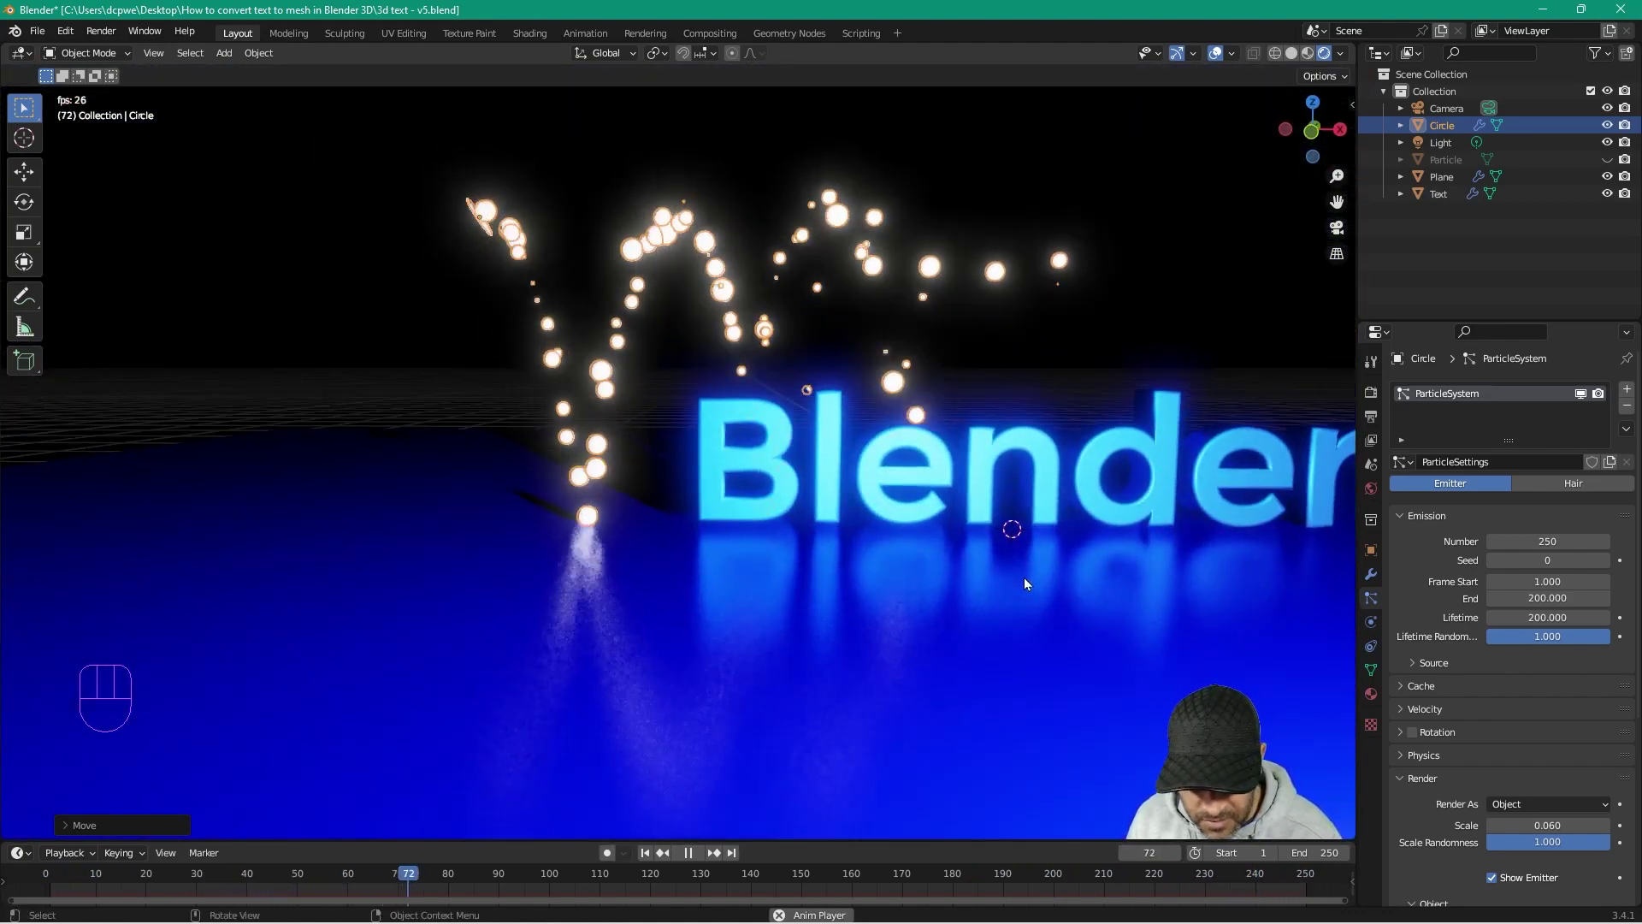
{"action": "key", "text": "space"}
{"action": "key", "text": "space"}
{"action": "key", "text": "KP_0"}
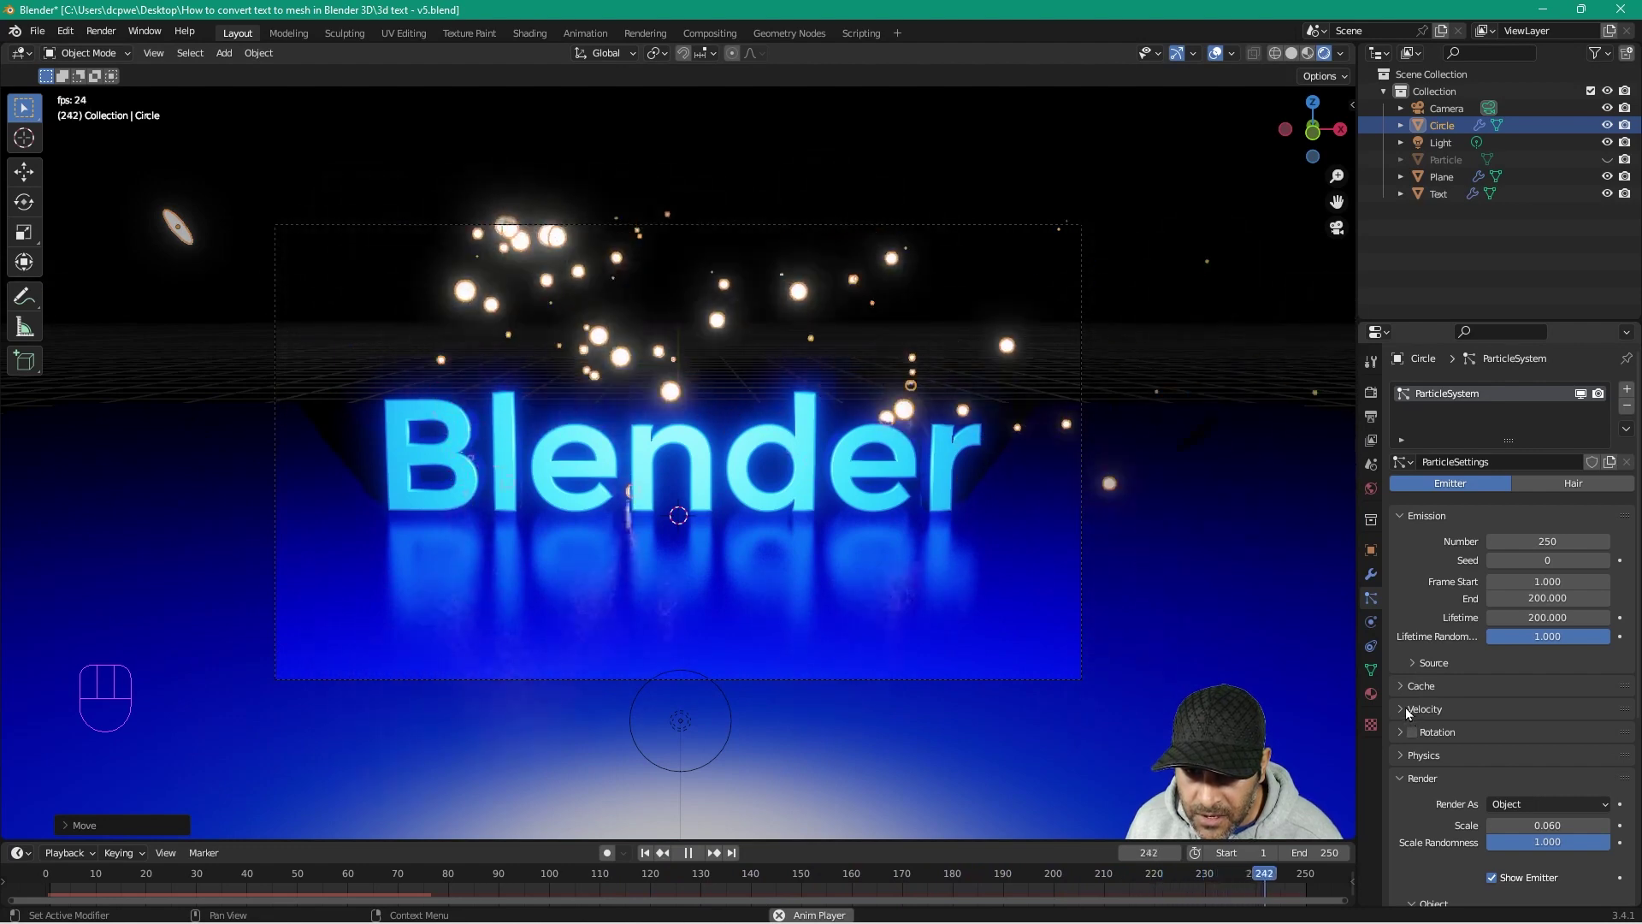
Step: Set the particles' Brownian force to 0.890, check their spread around the text, and pause at frame 99 in camera view
{"action": "left_click", "coordinate": [1437, 757]}
{"action": "scroll", "coordinate": [1454, 770], "scroll_direction": "down", "scroll_amount": 4}
{"action": "left_click_drag", "start_coordinate": [1522, 738], "coordinate": [1603, 737]}
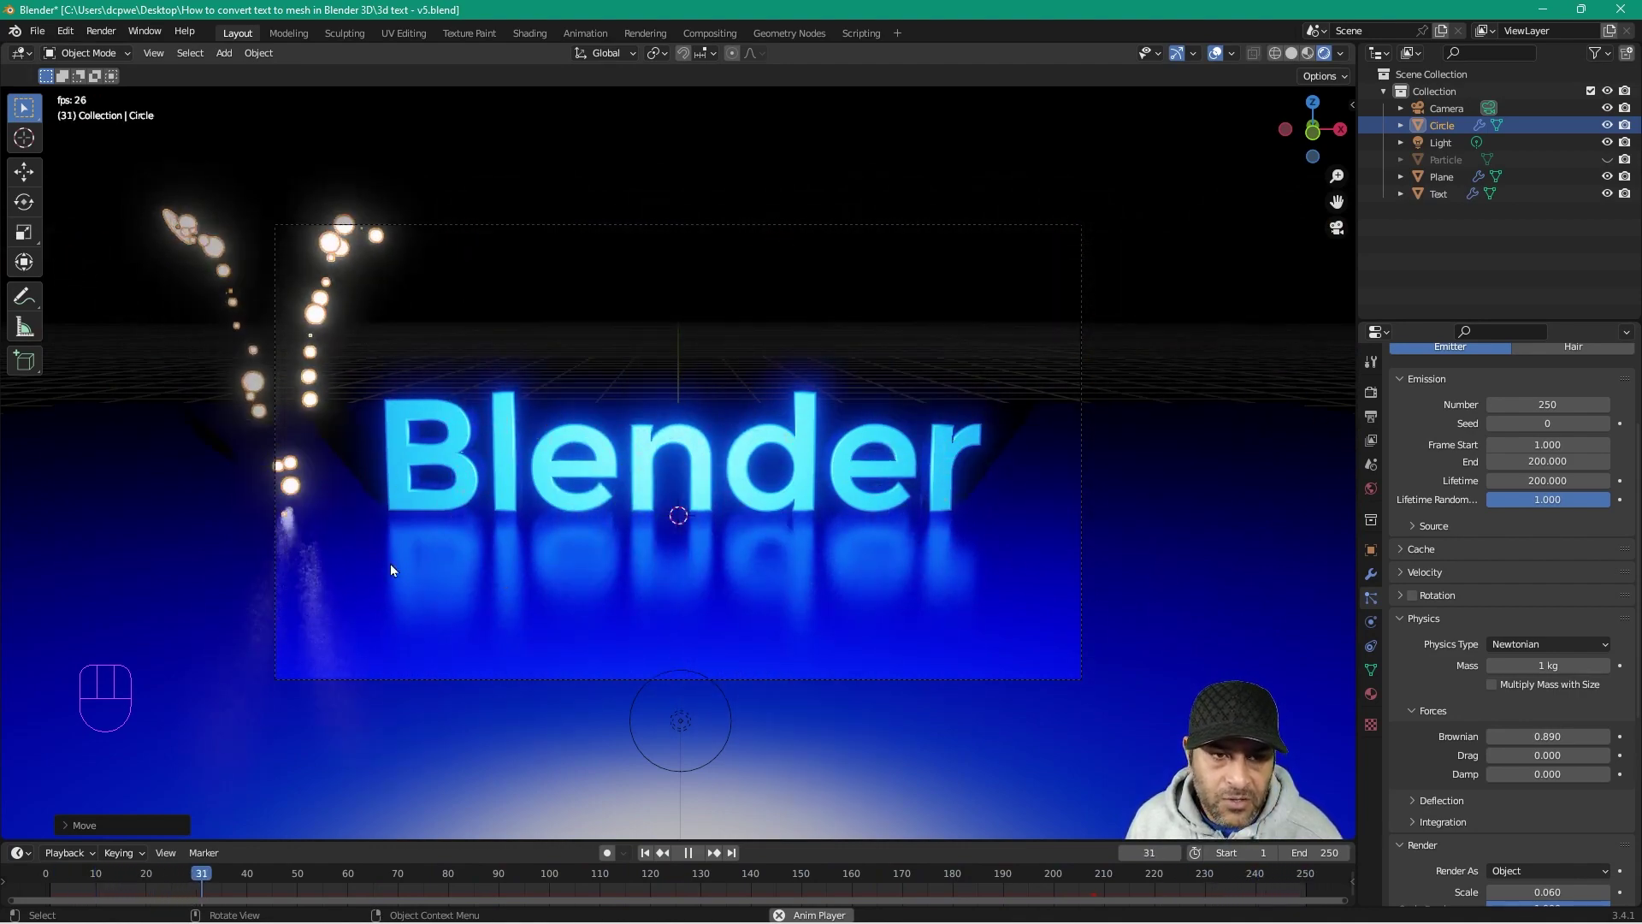
{"action": "middle_click_drag", "start_coordinate": [152, 554], "coordinate": [339, 674]}
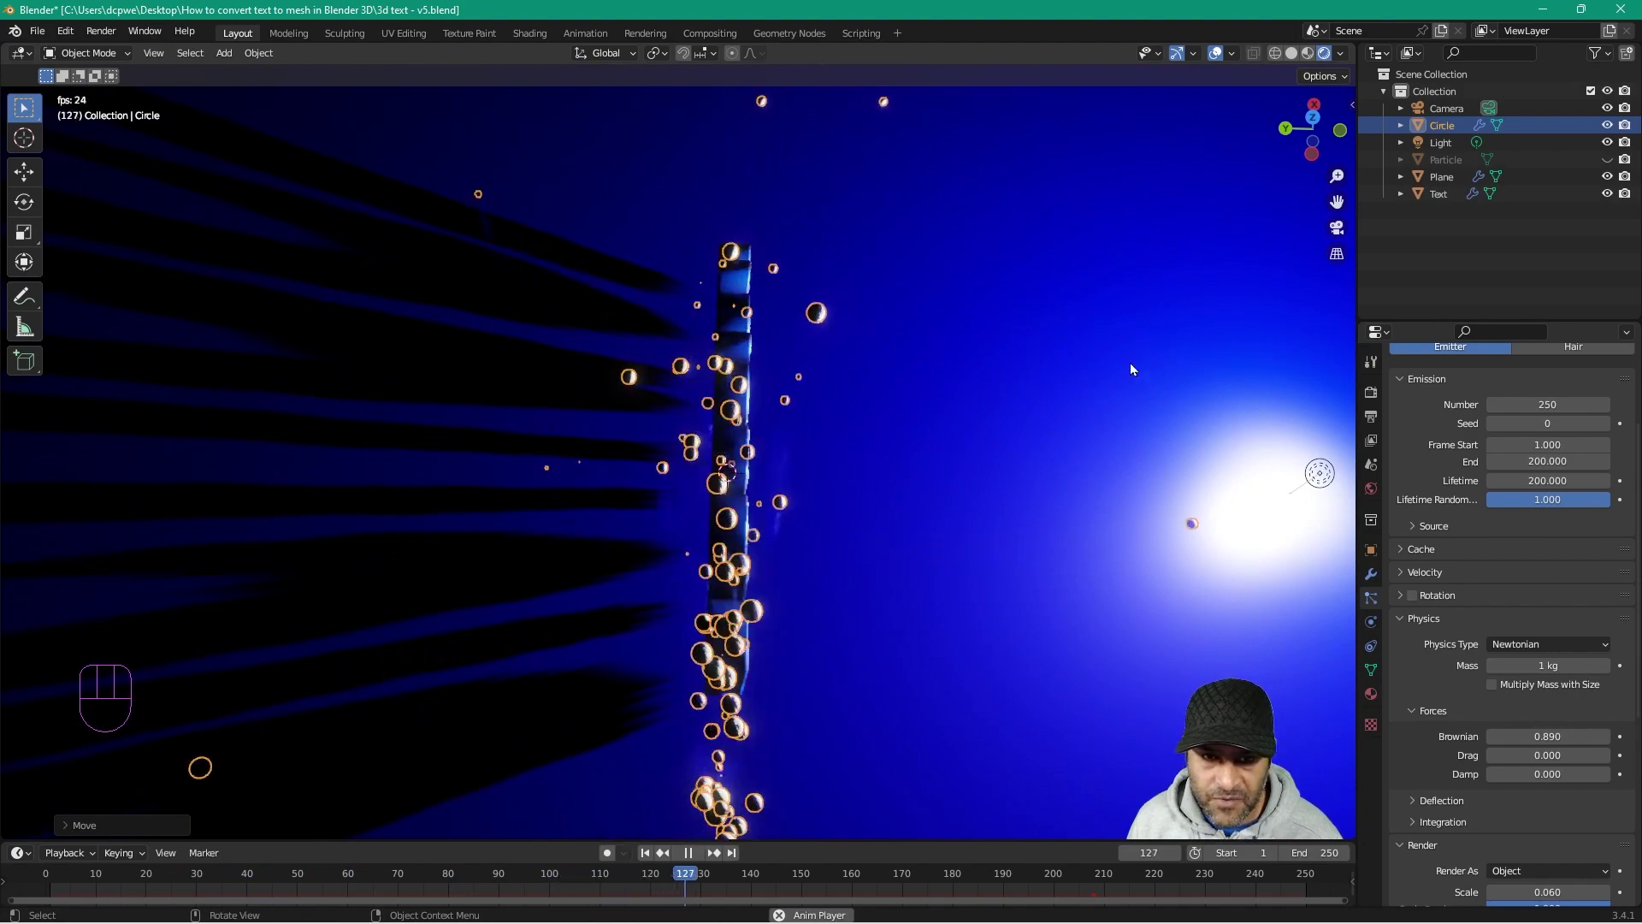
{"action": "middle_click_drag", "start_coordinate": [881, 610], "coordinate": [733, 556]}
{"action": "key", "text": "KP_0"}
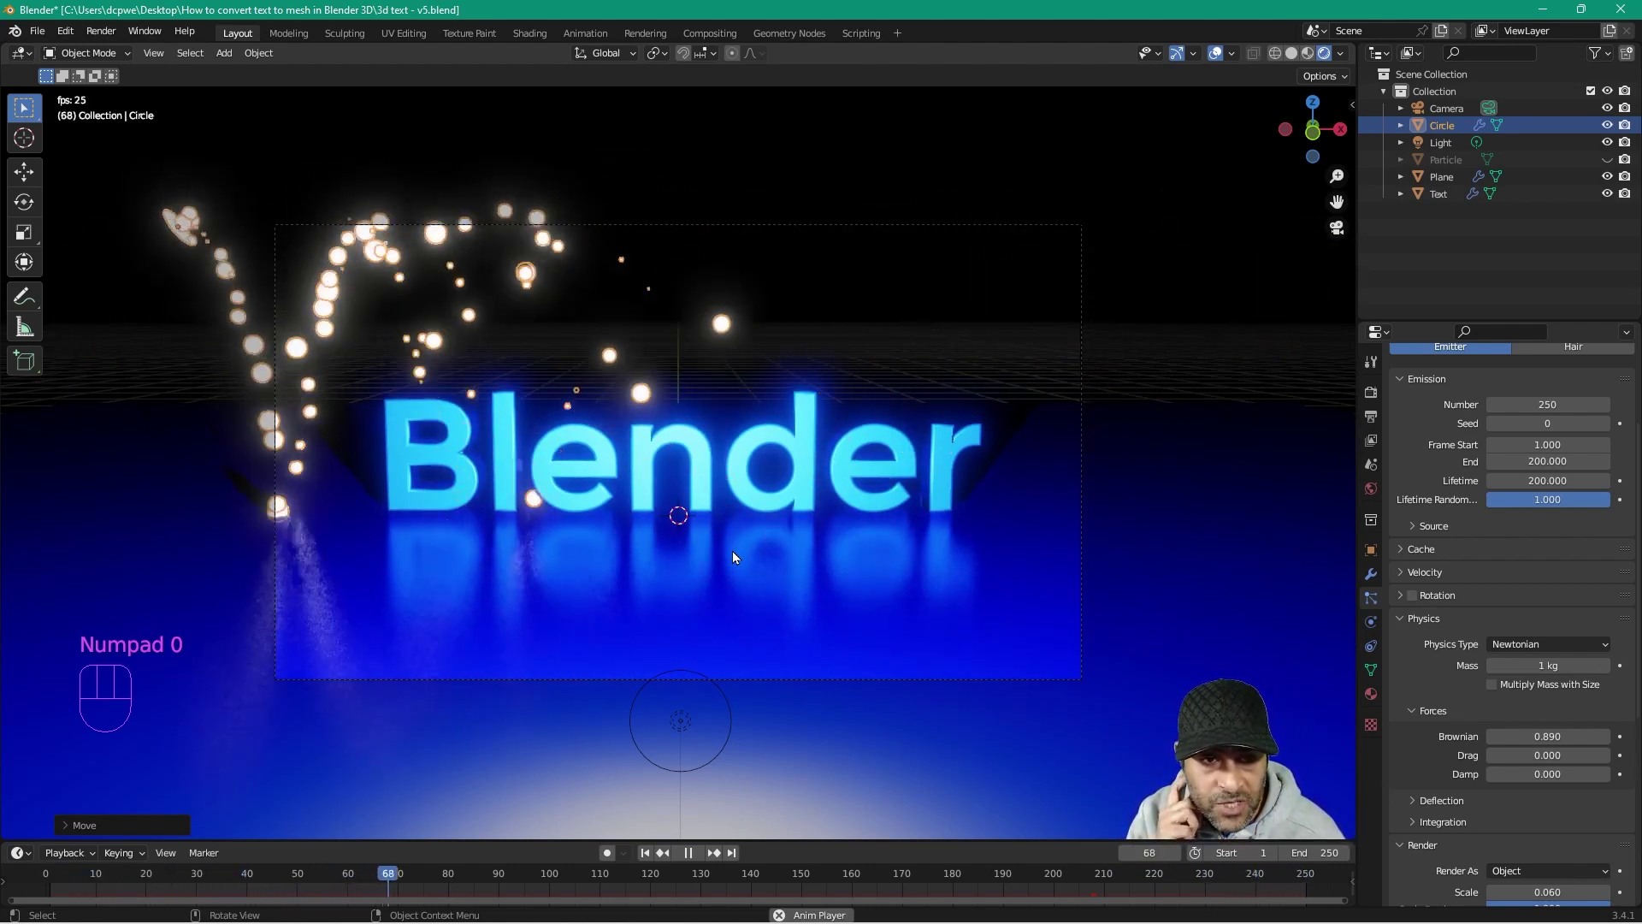
{"action": "key", "text": "space"}
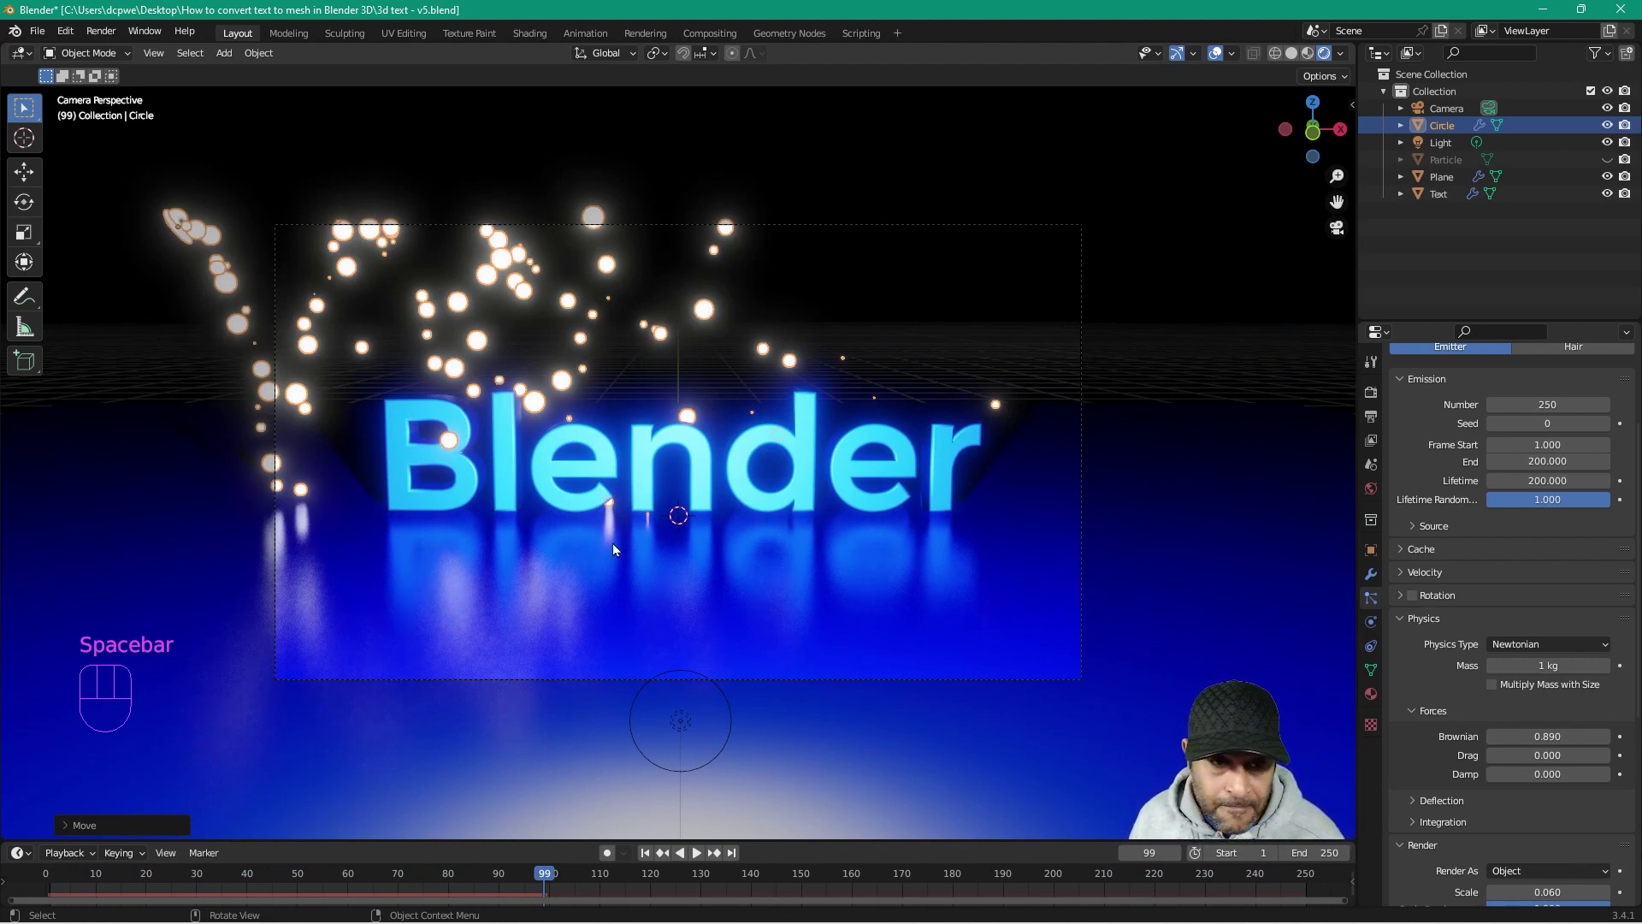
{"action": "scroll", "coordinate": [612, 542], "scroll_direction": "up", "scroll_amount": 2}
{"action": "scroll", "coordinate": [612, 543], "scroll_direction": "down", "scroll_amount": 4}
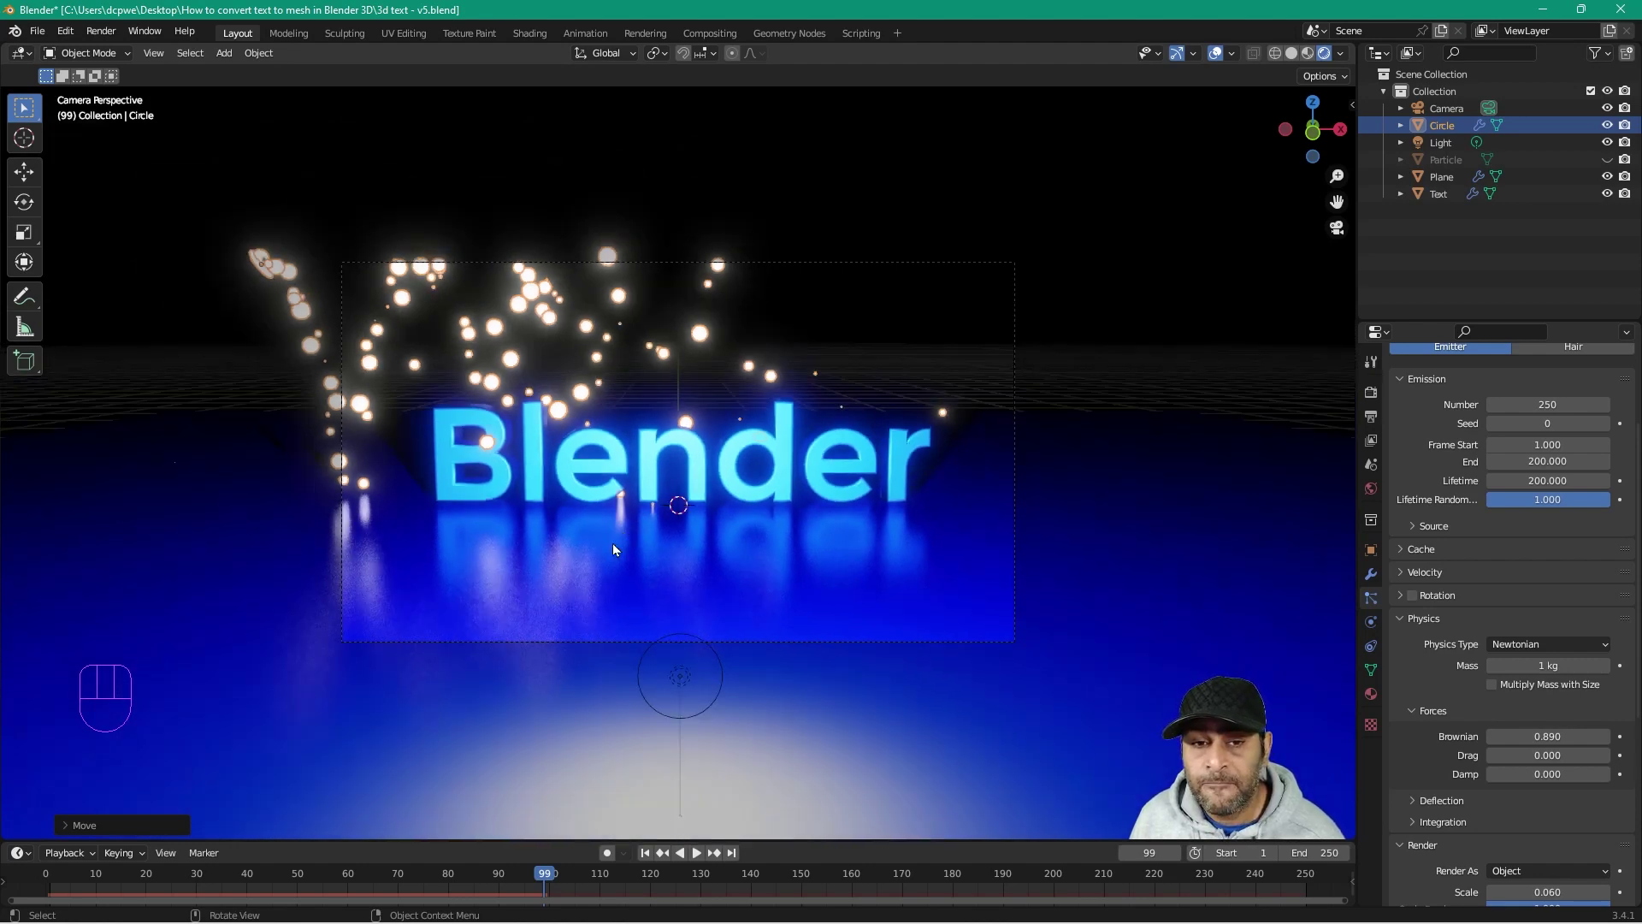
{"action": "scroll", "coordinate": [612, 542], "scroll_direction": "up", "scroll_amount": 1}
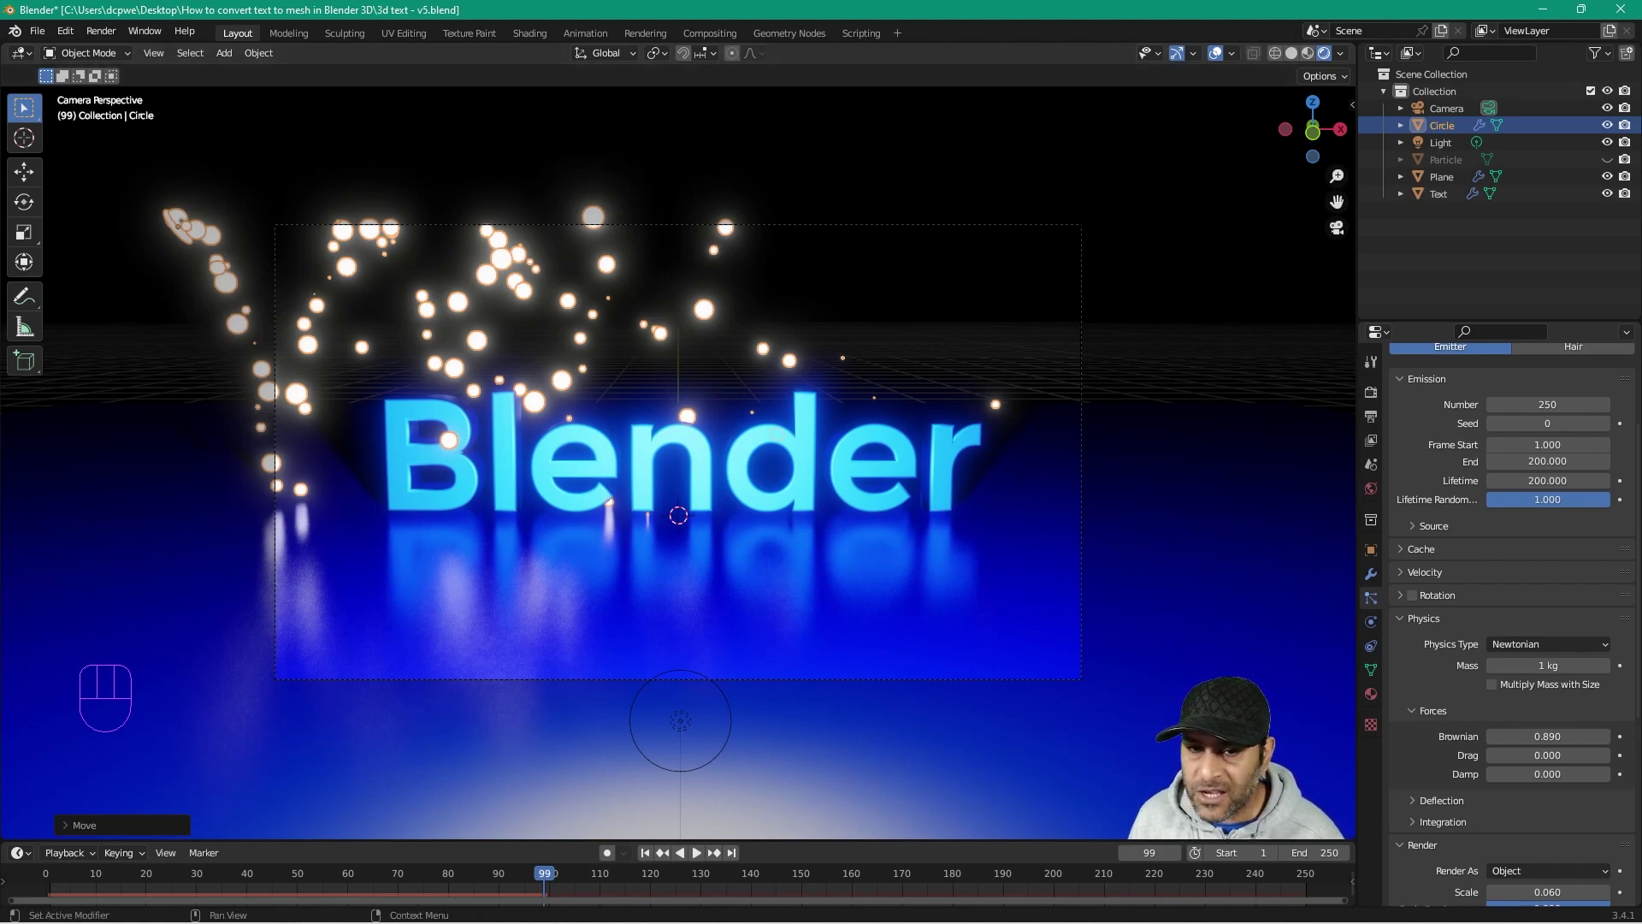
{"action": "mouse_move", "coordinate": [570, 541]}
{"action": "middle_mouse_down"}
{"action": "mouse_move", "coordinate": [761, 561]}
{"action": "mouse_move", "coordinate": [841, 540]}
{"action": "mouse_move", "coordinate": [72, 539]}
{"action": "mouse_move", "coordinate": [580, 570]}
{"action": "mouse_move", "coordinate": [562, 554]}
{"action": "mouse_move", "coordinate": [604, 548]}
{"action": "mouse_move", "coordinate": [566, 527]}
{"action": "middle_mouse_up"}
{"action": "scroll", "coordinate": [566, 549], "scroll_direction": "up", "scroll_amount": 3}
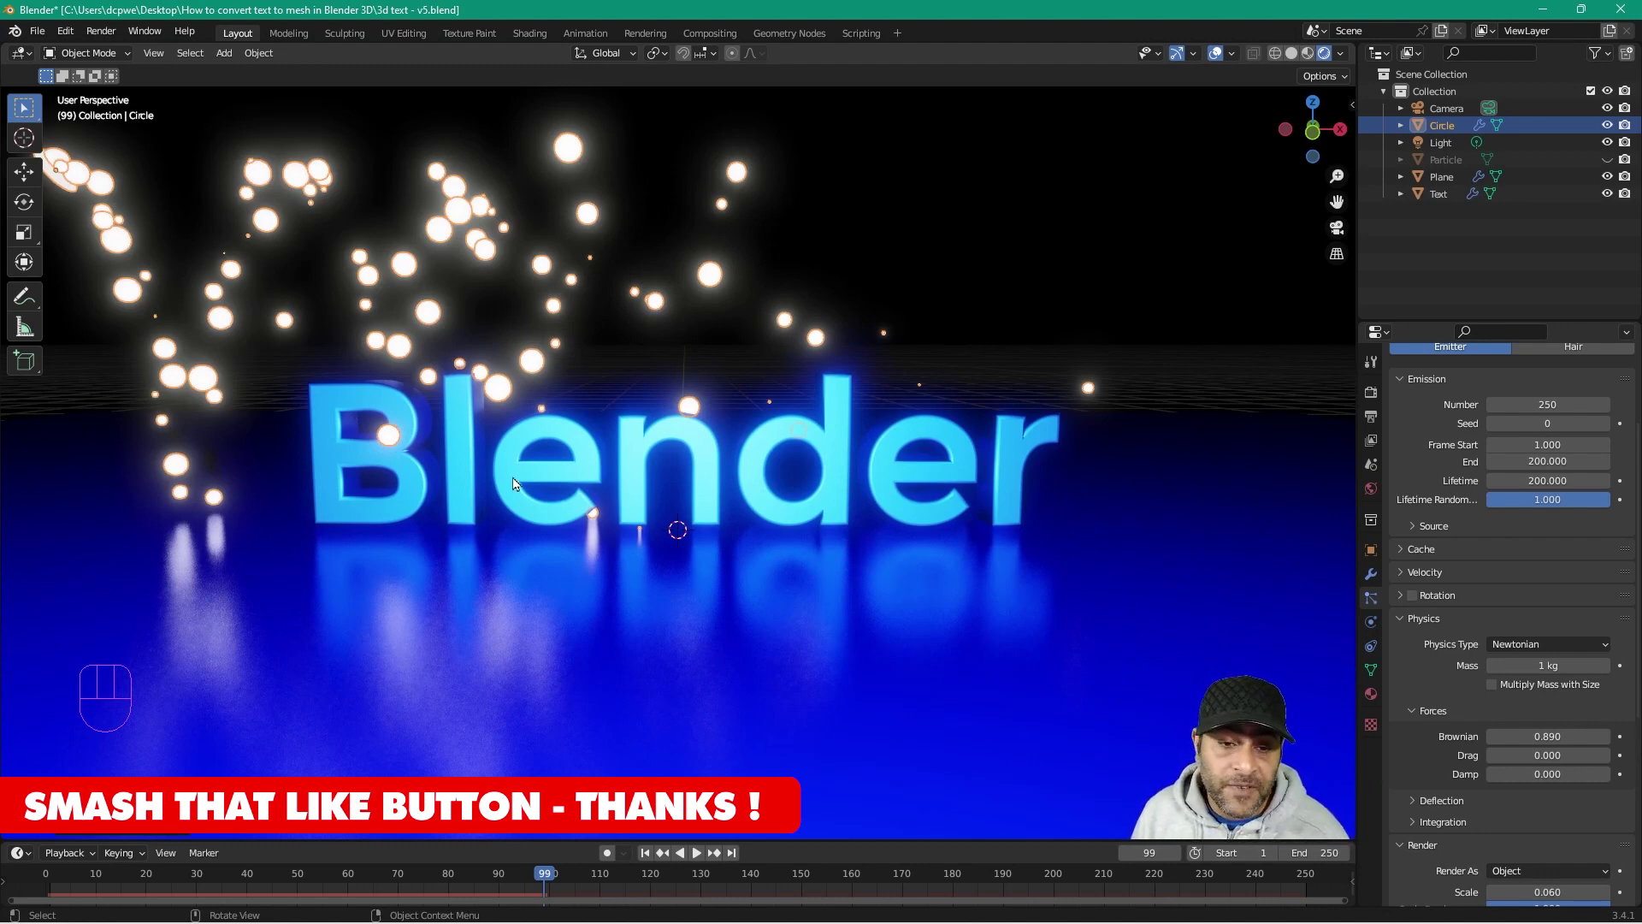
{"action": "key", "text": "g"}
{"action": "left_click", "coordinate": [769, 470]}
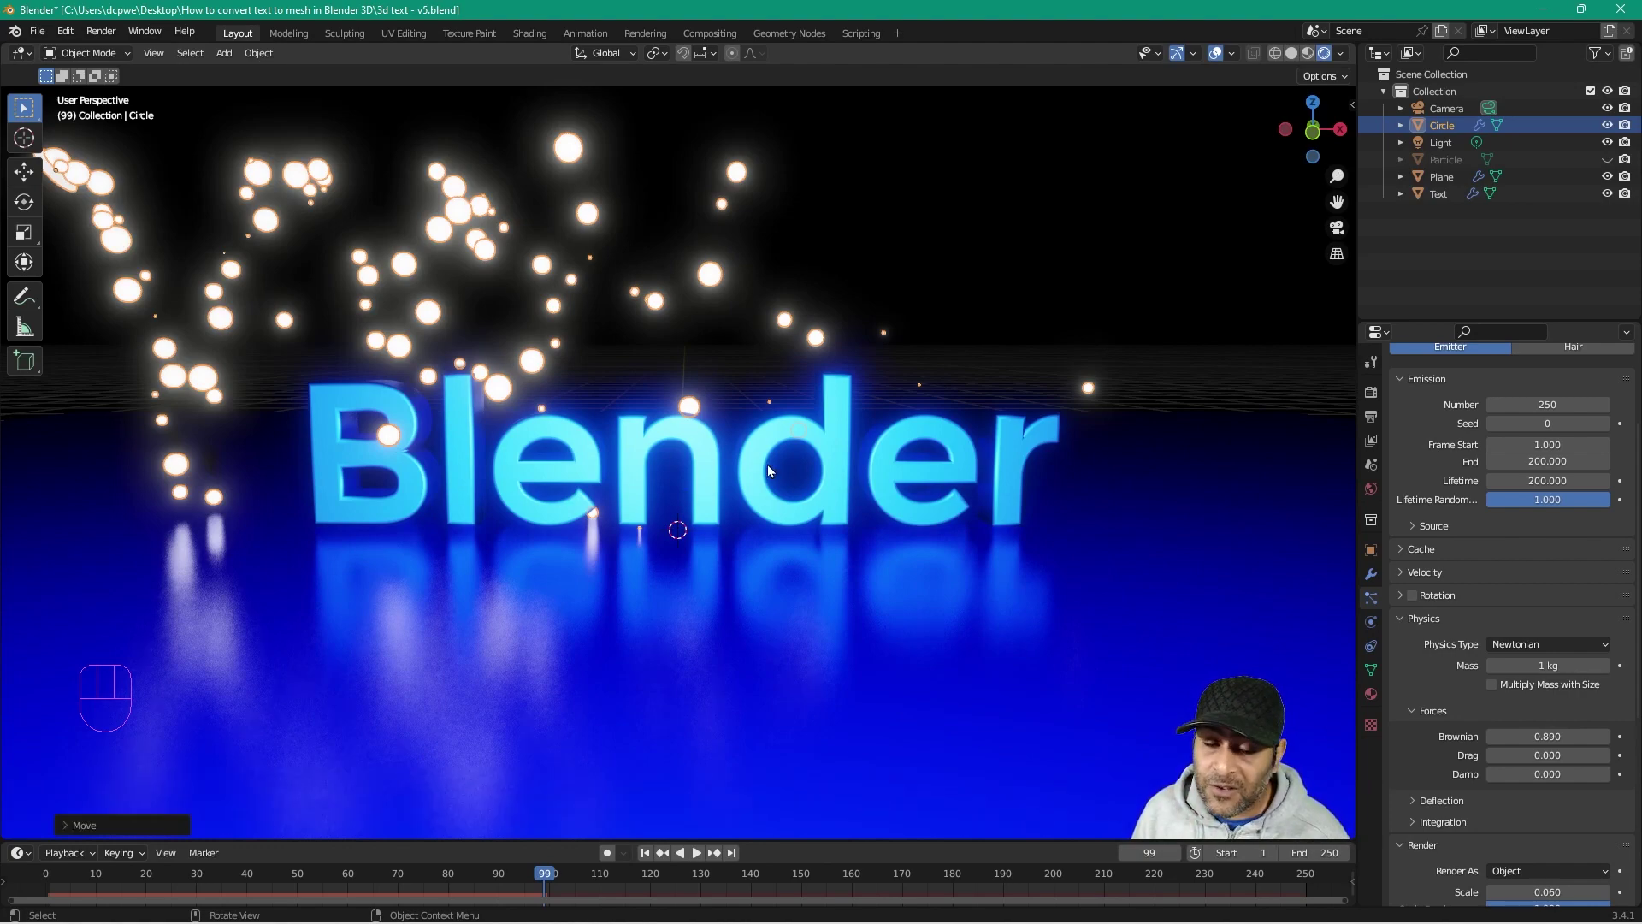
{"action": "mouse_move", "coordinate": [500, 588]}
{"action": "middle_mouse_down"}
{"action": "mouse_move", "coordinate": [588, 593]}
{"action": "mouse_move", "coordinate": [433, 574]}
{"action": "mouse_move", "coordinate": [555, 598]}
{"action": "mouse_move", "coordinate": [507, 587]}
{"action": "mouse_move", "coordinate": [524, 596]}
{"action": "middle_mouse_up"}
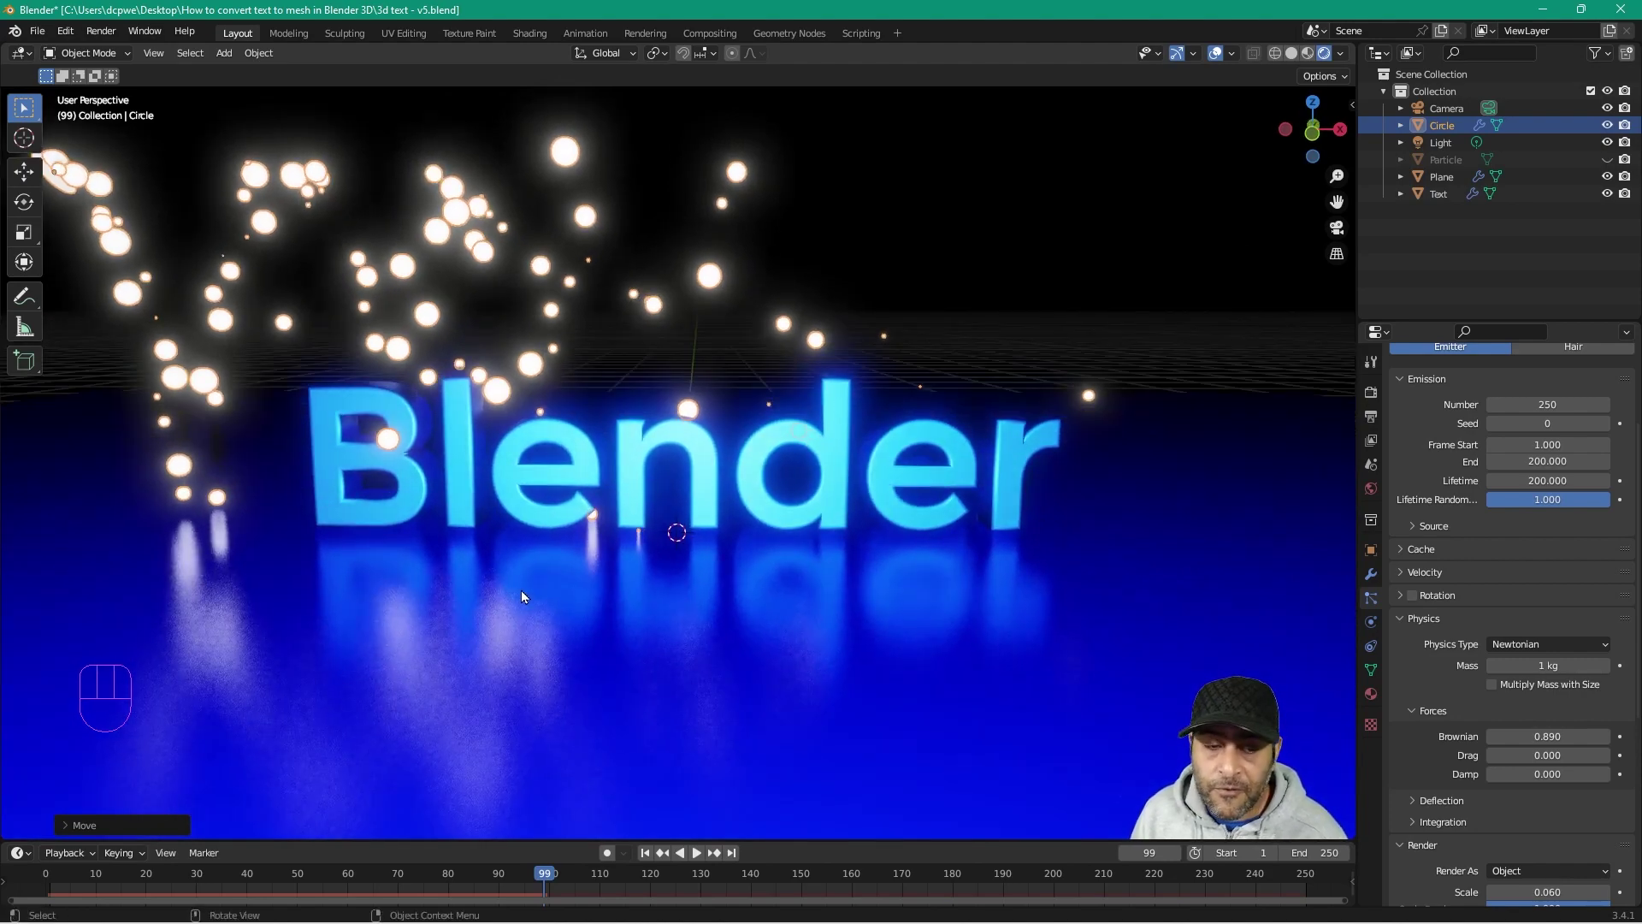